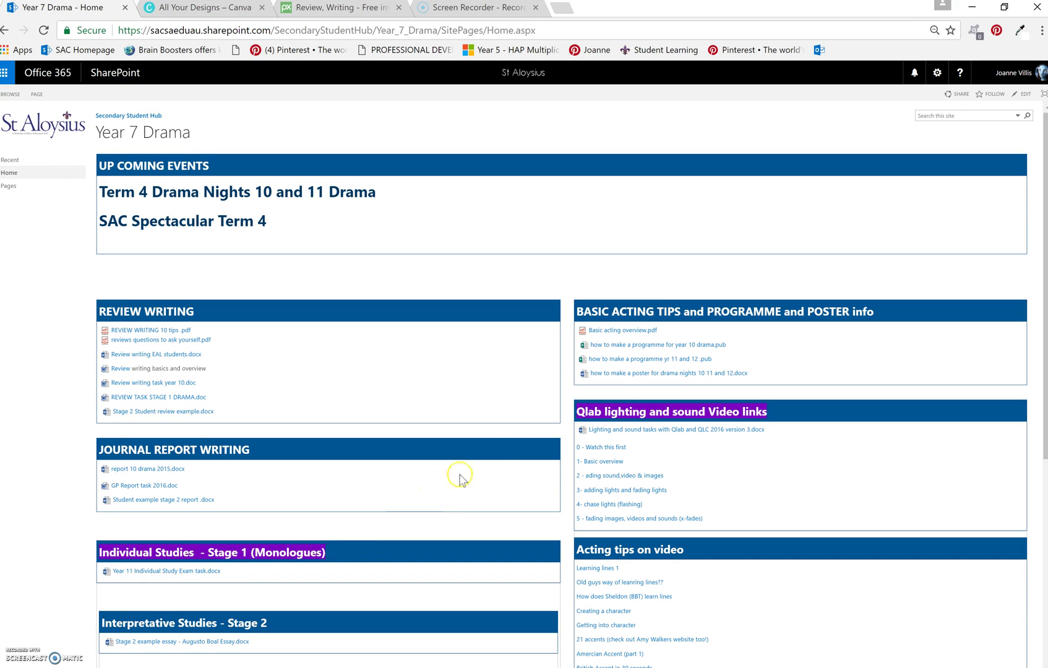
Put the Year 7 Drama page into edit mode and place the cursor below the UP COMING EVENTS box
{"action": "left_click", "coordinate": [1017, 97]}
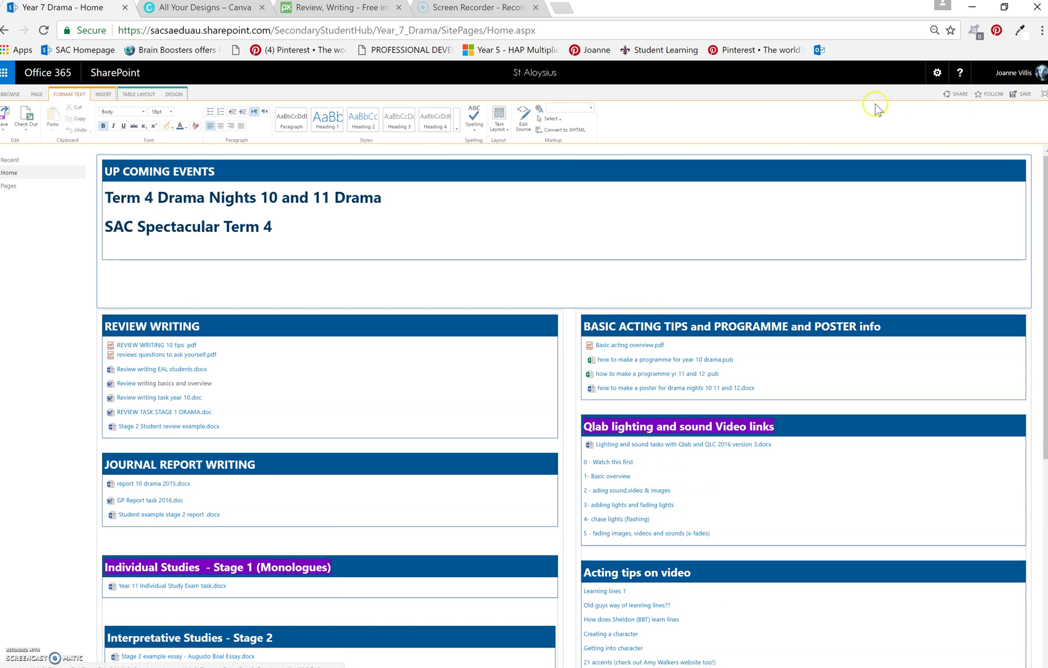
{"action": "left_click", "coordinate": [504, 129]}
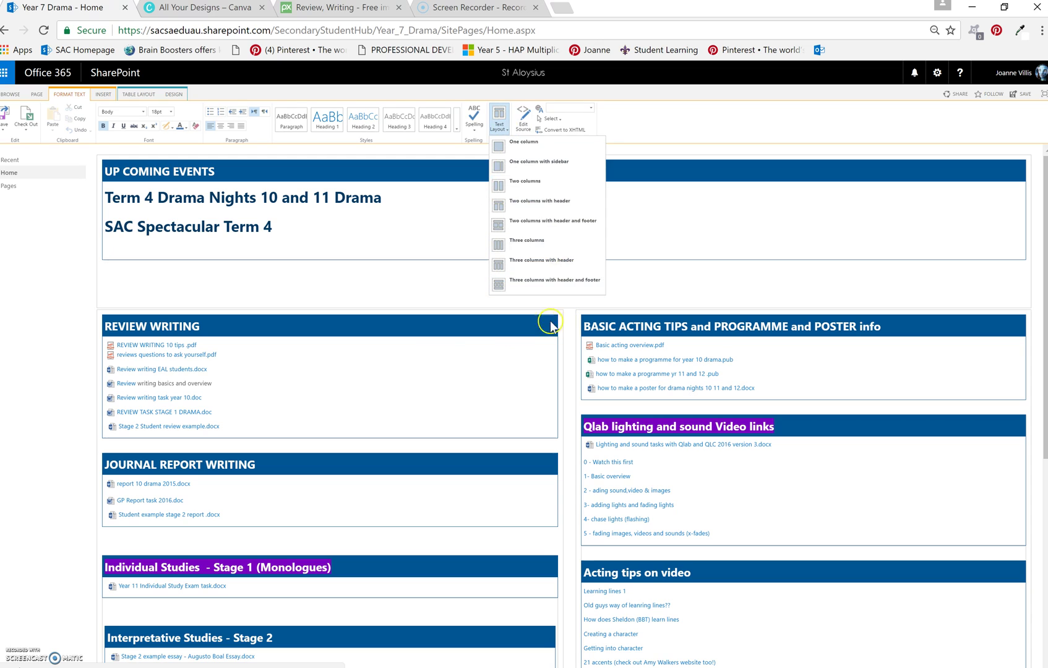
{"action": "left_click", "coordinate": [677, 289]}
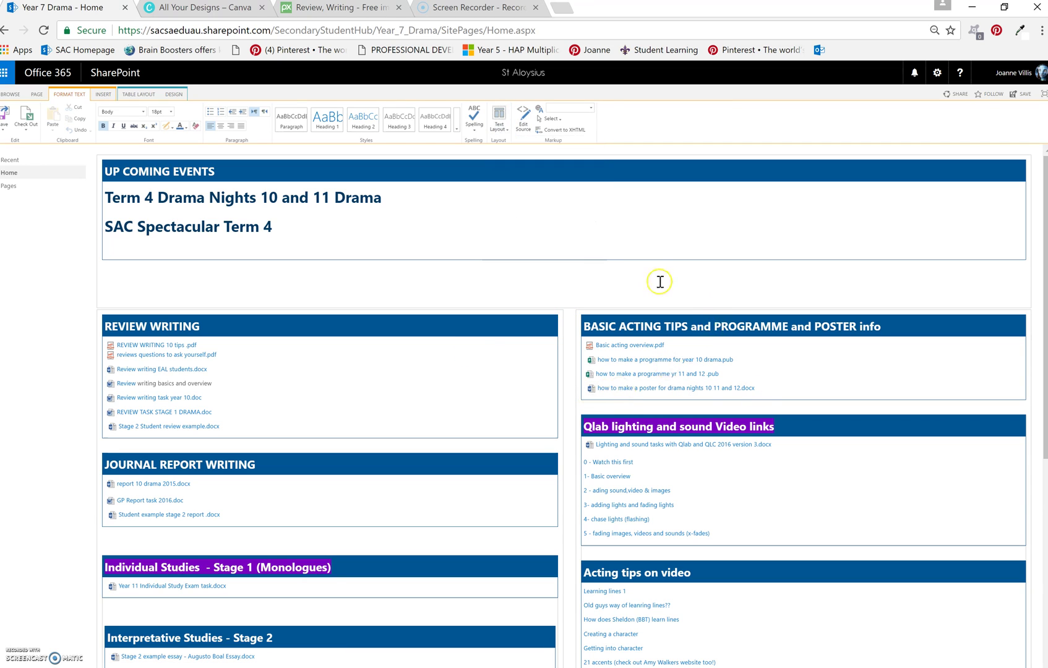
{"action": "left_click", "coordinate": [110, 280]}
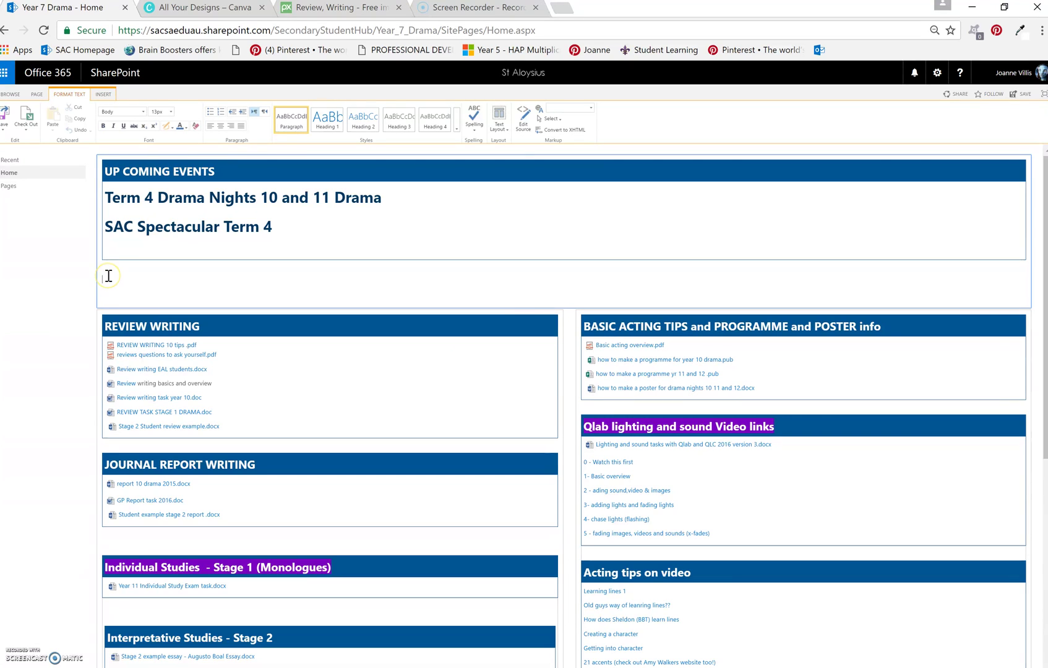
Upload and insert the Desktop image 'WELCOLM TO YEAR 6 LEARNING SPACE (5)' below the events box
{"action": "left_click", "coordinate": [104, 94]}
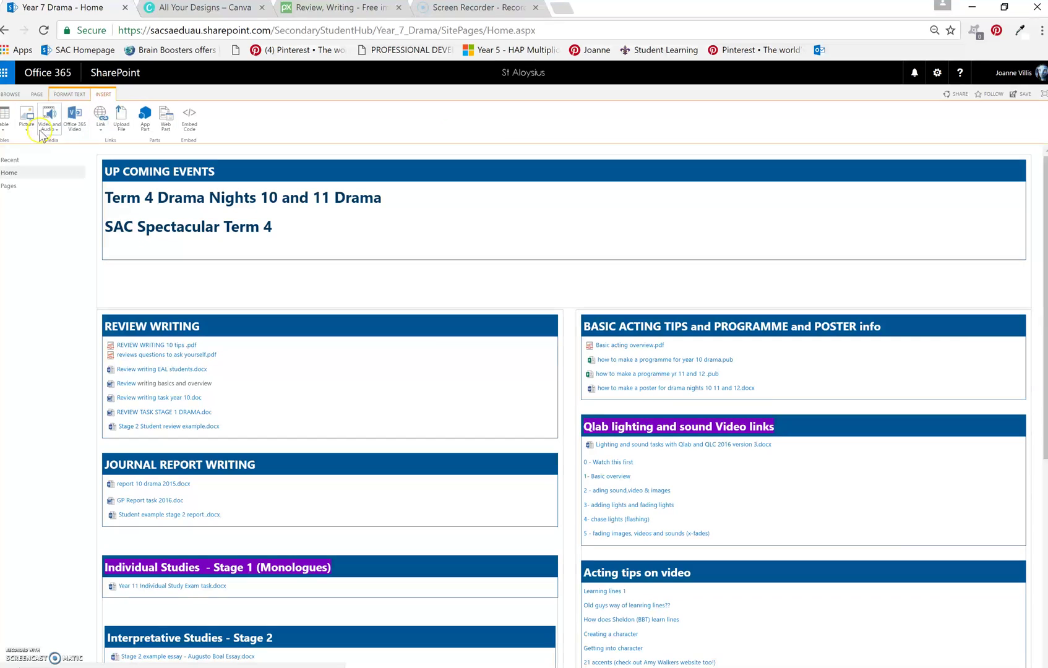
{"action": "left_click", "coordinate": [26, 116]}
{"action": "left_click", "coordinate": [35, 152]}
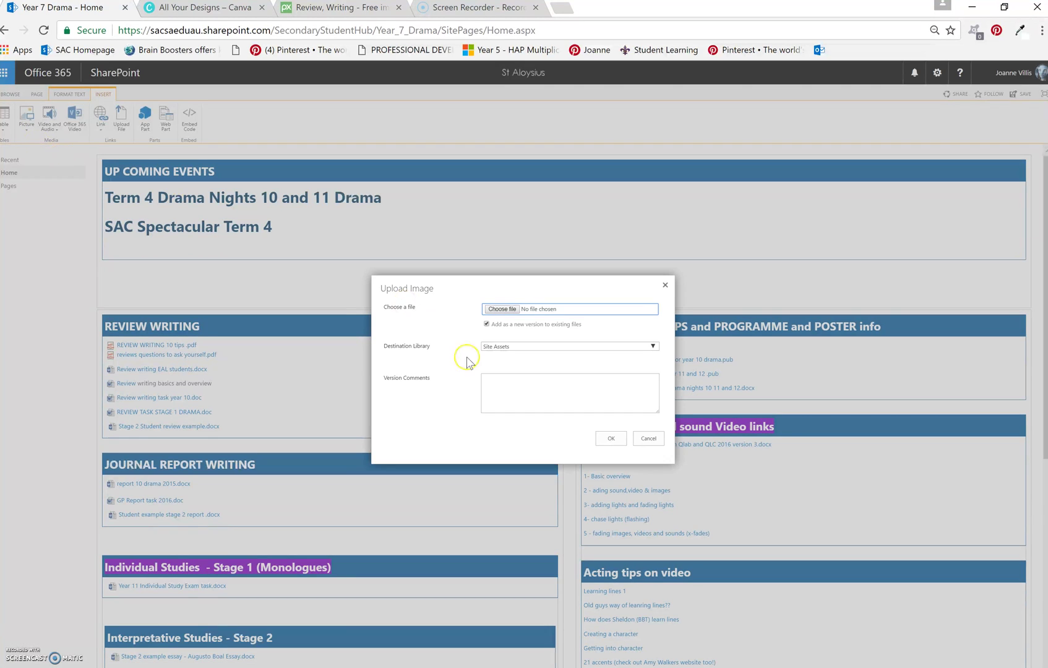
{"action": "left_click", "coordinate": [495, 309]}
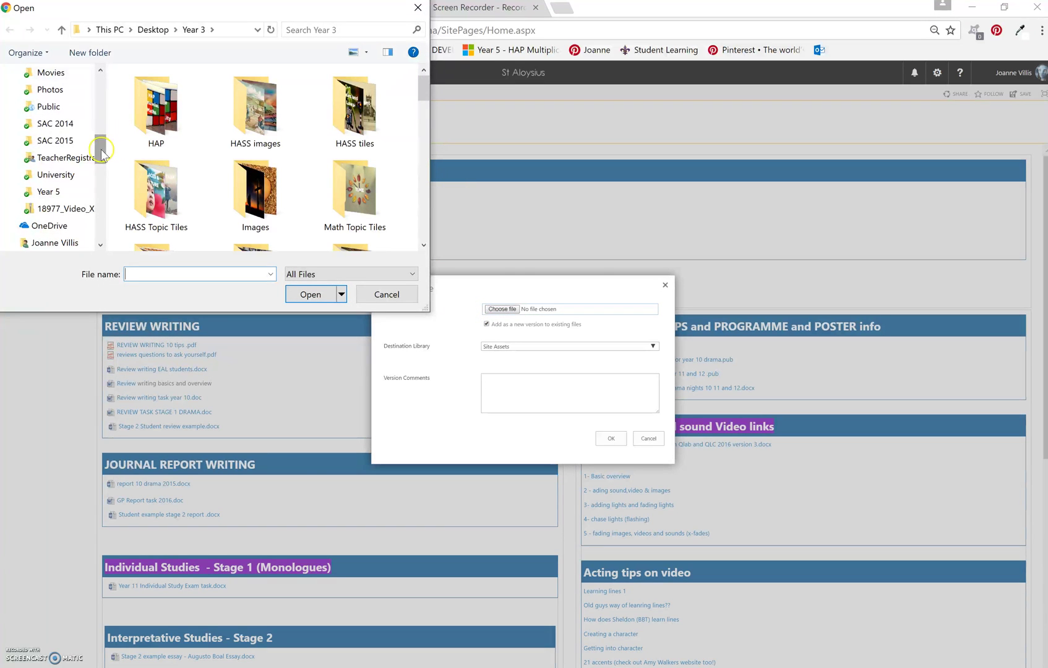
{"action": "left_click_drag", "start_coordinate": [101, 150], "coordinate": [101, 87]}
{"action": "left_click", "coordinate": [47, 112]}
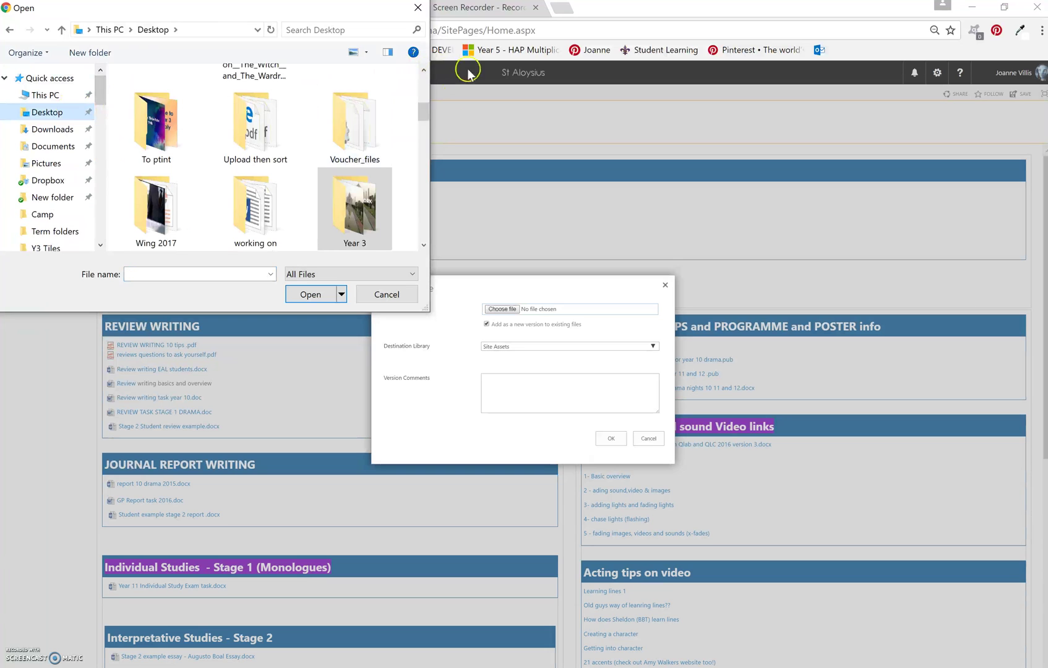
{"action": "left_click_drag", "start_coordinate": [424, 113], "coordinate": [410, 235]}
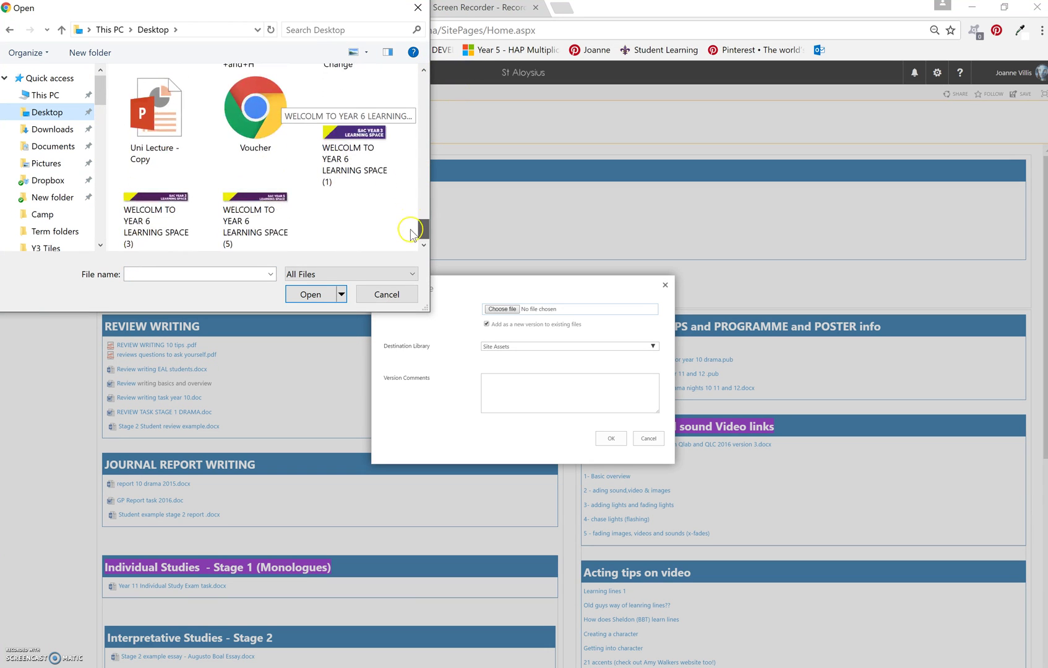
{"action": "left_click", "coordinate": [255, 217]}
{"action": "left_click", "coordinate": [311, 295]}
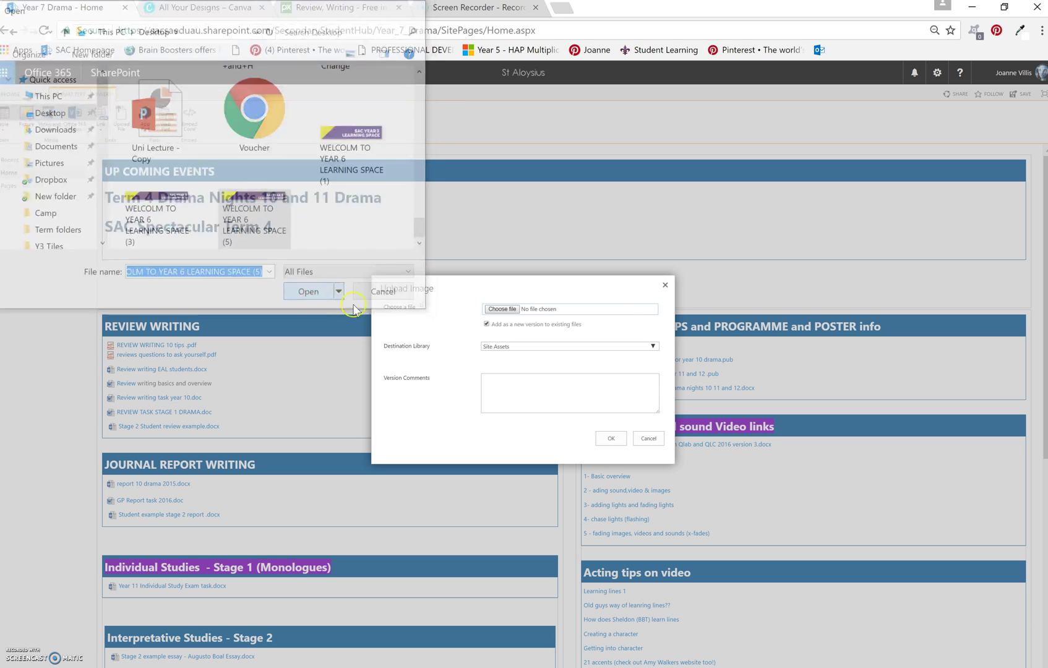
{"action": "left_click", "coordinate": [606, 438]}
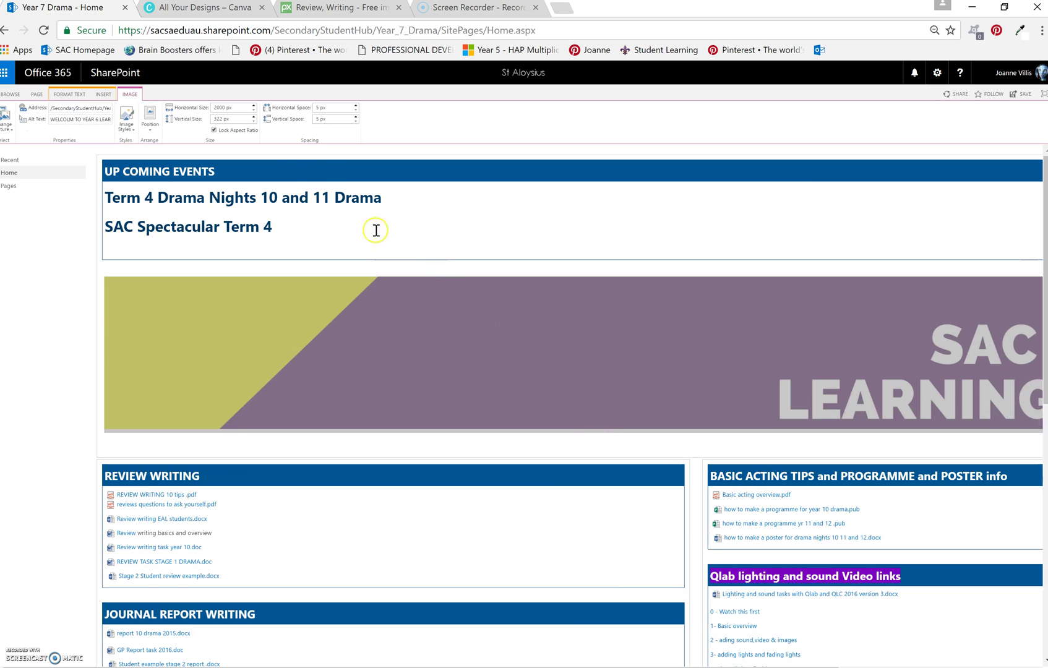
Set the banner to 100% width with 0 px horizontal and vertical spacing, then save the page
{"action": "left_click", "coordinate": [235, 106]}
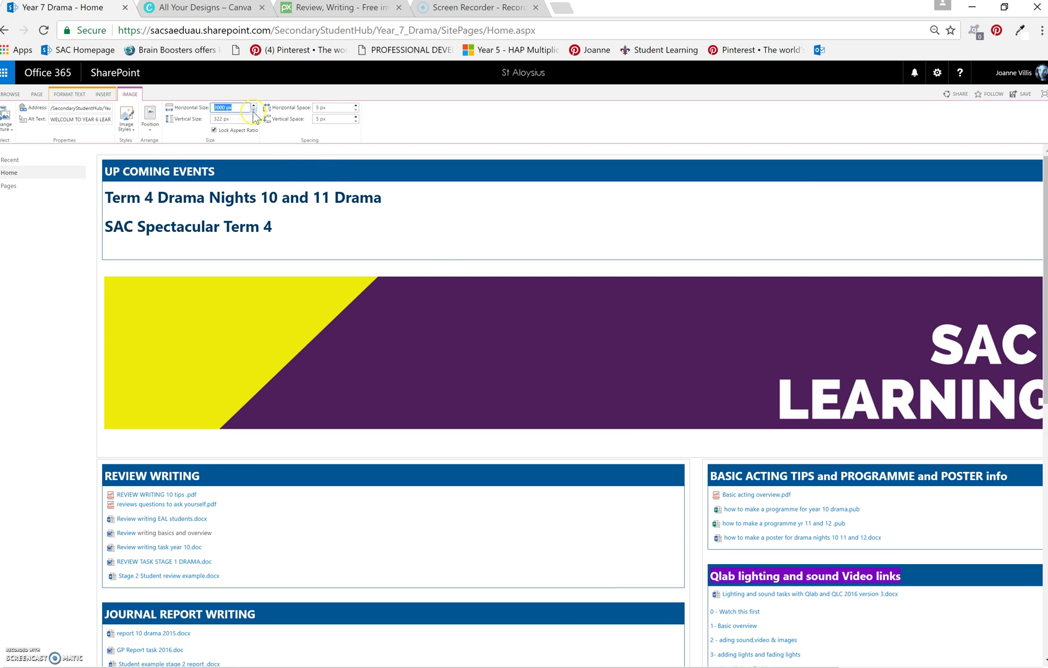
{"action": "type", "text": "100"}
{"action": "left_click", "coordinate": [244, 121]}
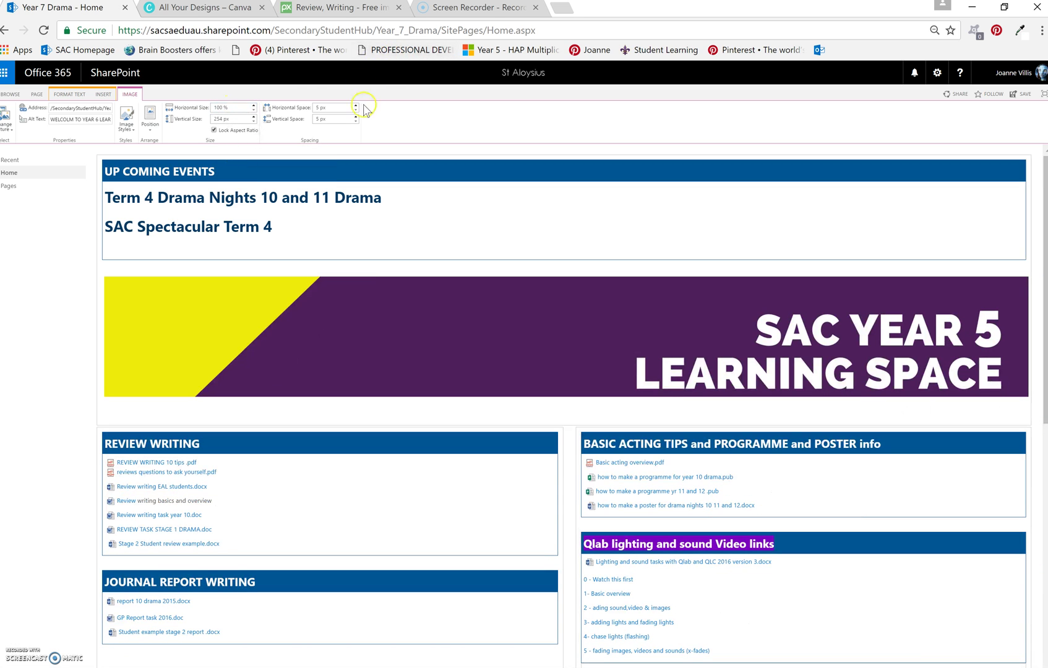
{"action": "left_click", "coordinate": [355, 111]}
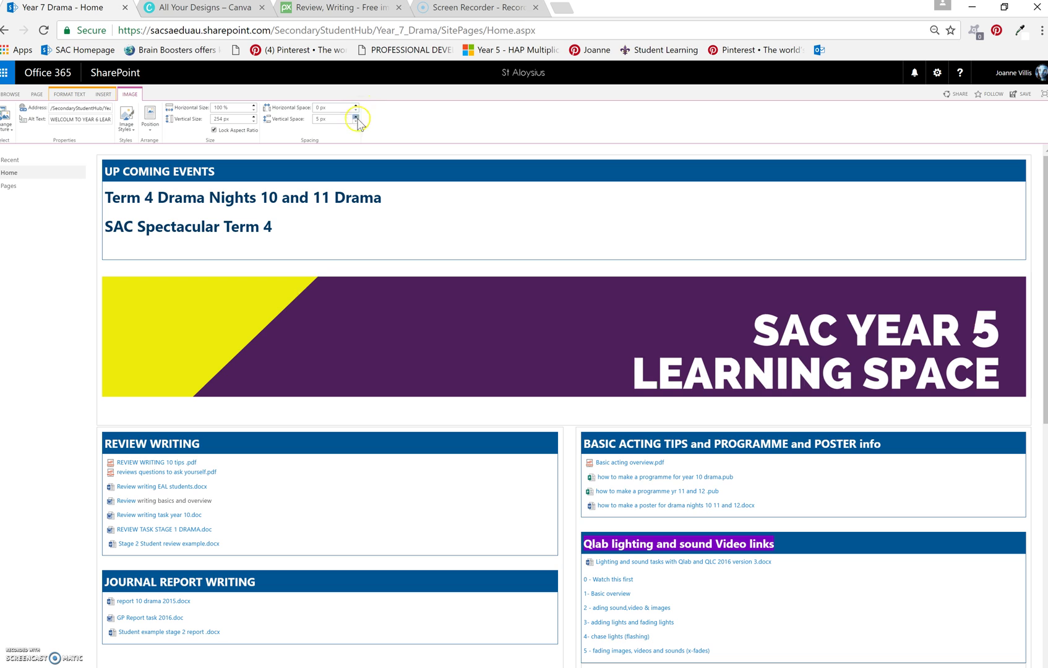
{"action": "left_click", "coordinate": [356, 121]}
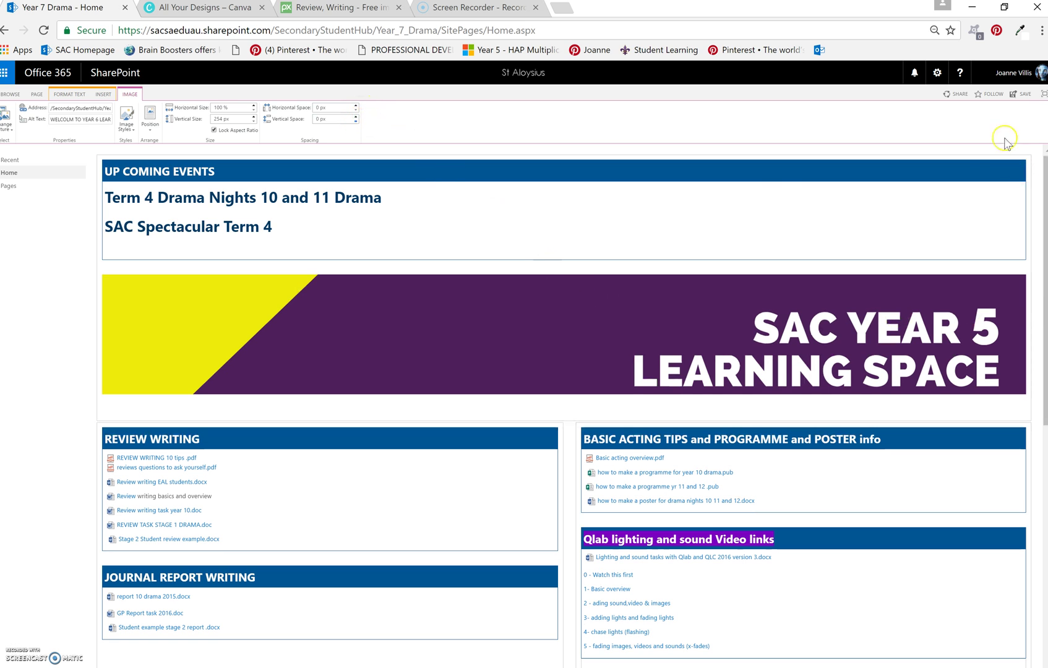
{"action": "left_click", "coordinate": [1026, 95]}
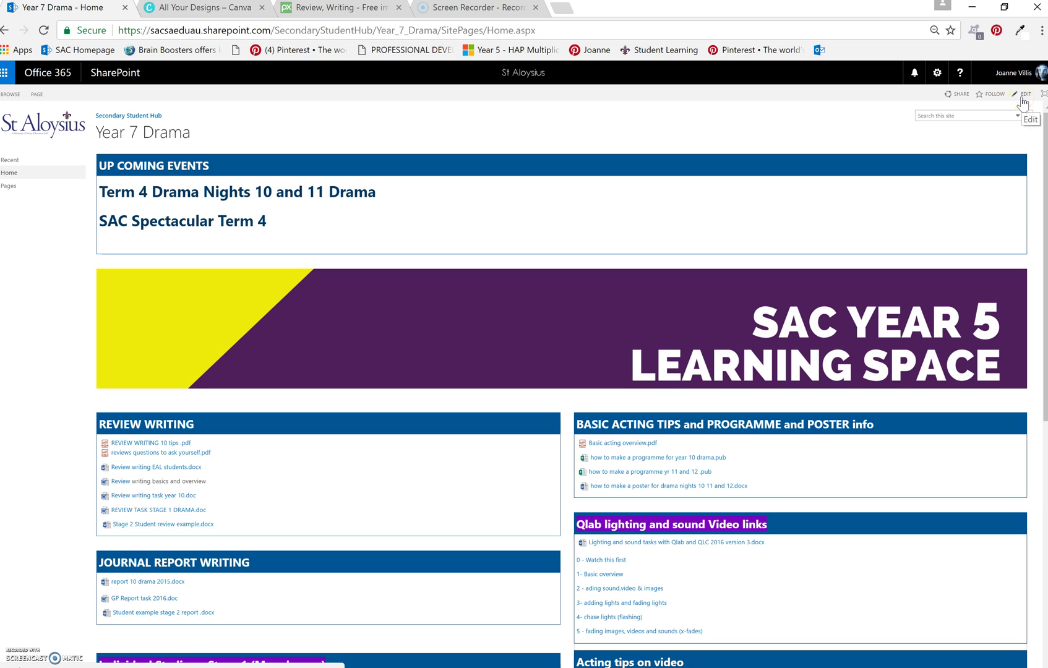
Reopen editing, add a line under the banner, and insert a 1x1 table containing 'DRAME TOPICS'
{"action": "left_click", "coordinate": [1021, 98]}
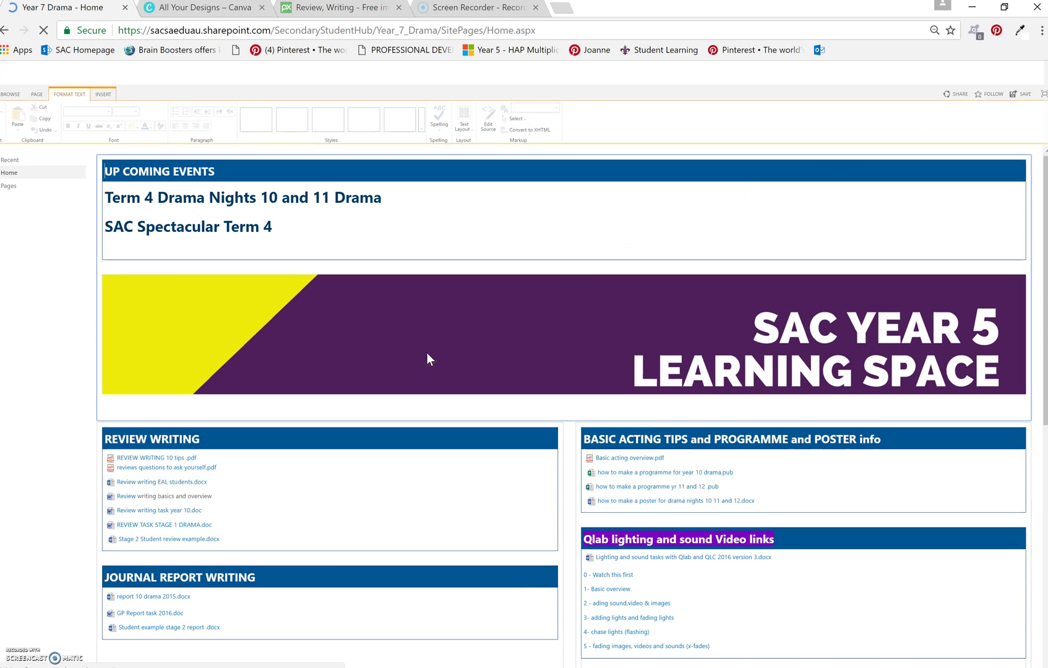
{"action": "left_click", "coordinate": [347, 410]}
{"action": "key", "text": "Return"}
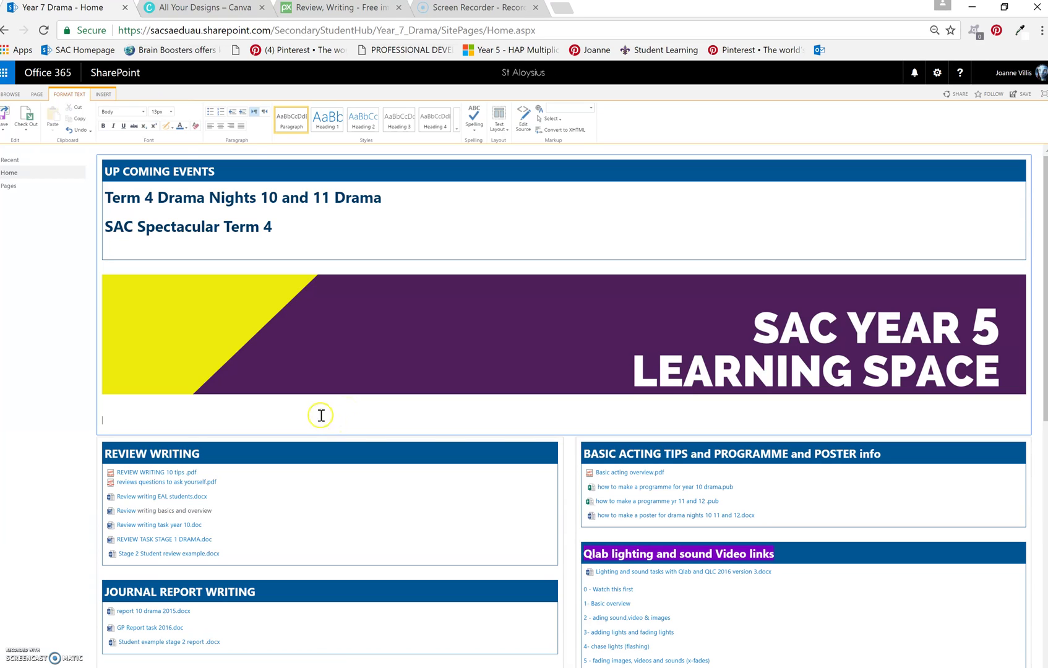
{"action": "left_click", "coordinate": [106, 95]}
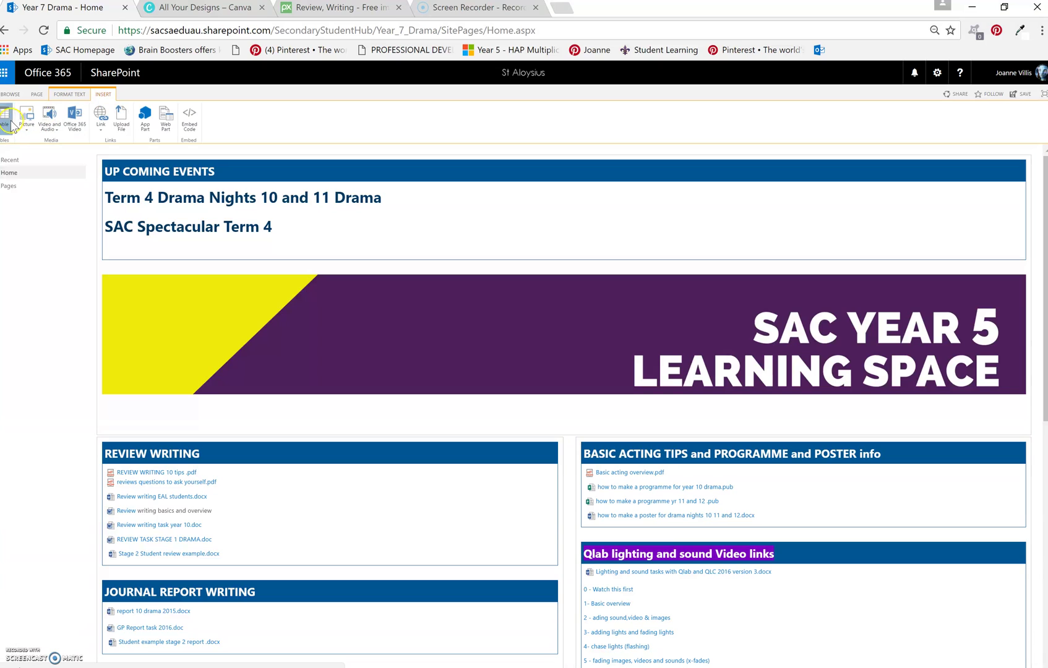
{"action": "left_click", "coordinate": [7, 127]}
{"action": "left_click", "coordinate": [4, 162]}
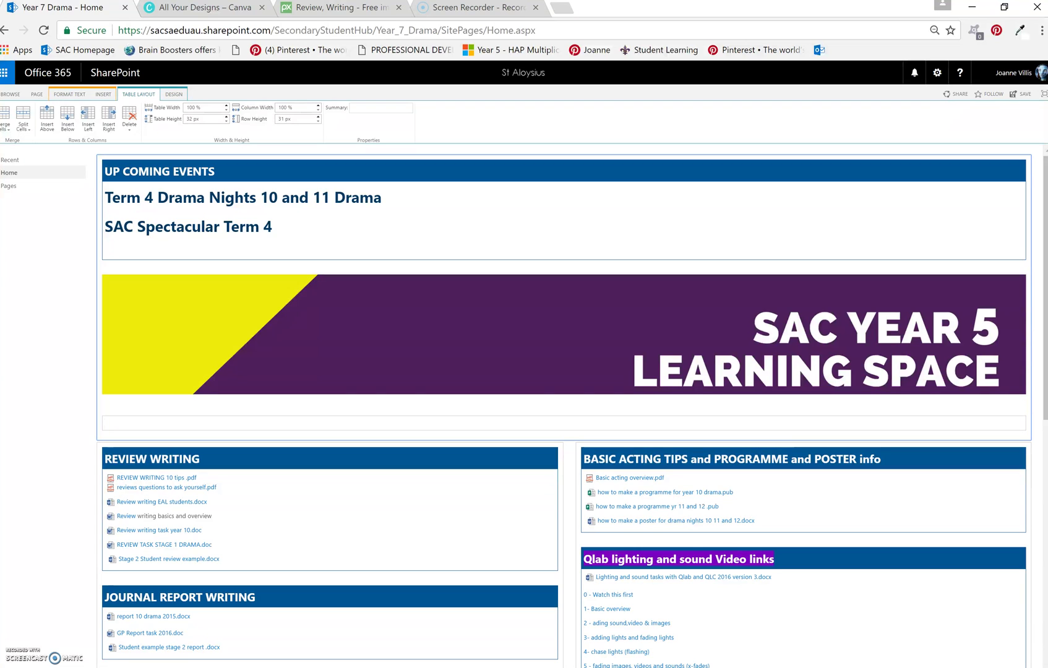
{"action": "type", "text": "DRAME TOPICS"}
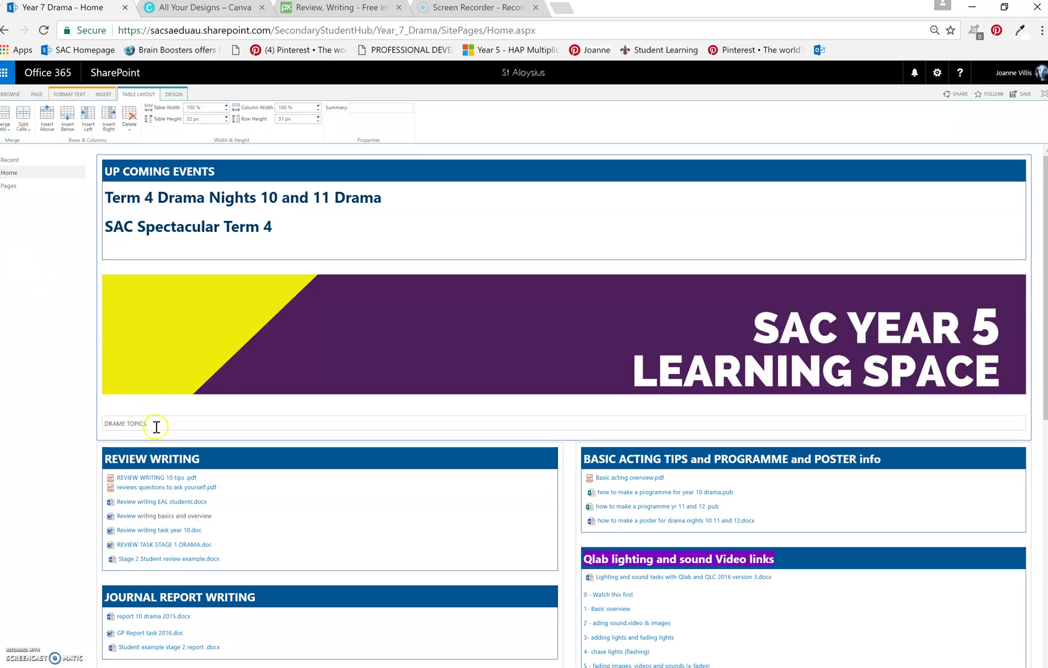
Enlarge the DRAME TOPICS heading text to 18pt
{"action": "left_click_drag", "start_coordinate": [155, 425], "coordinate": [101, 414]}
{"action": "left_click", "coordinate": [70, 95]}
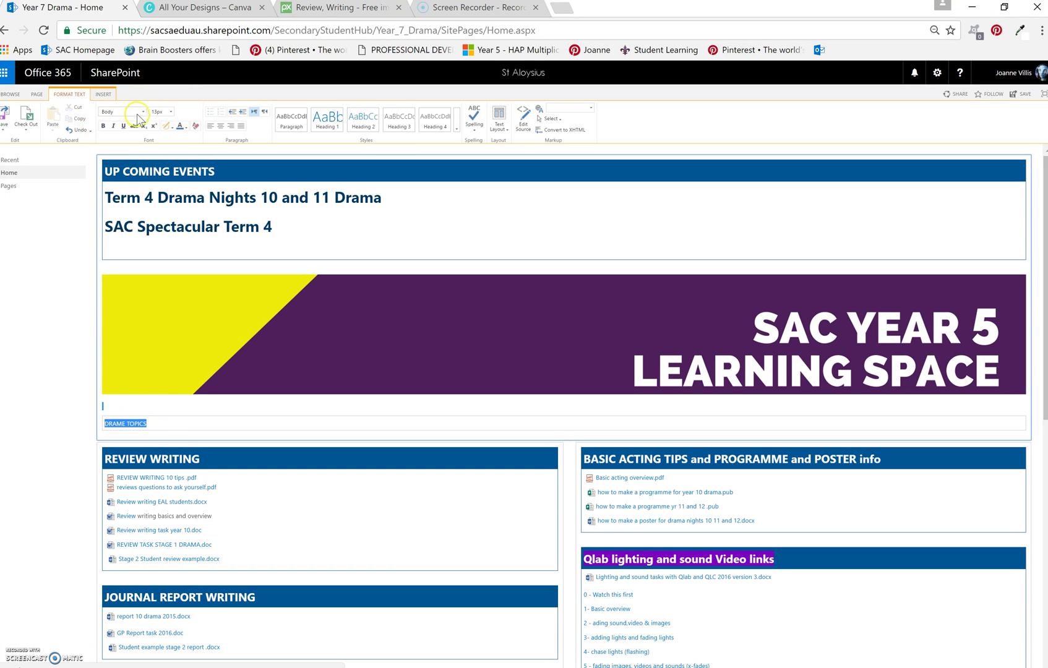
{"action": "left_click", "coordinate": [171, 112]}
{"action": "left_click", "coordinate": [160, 165]}
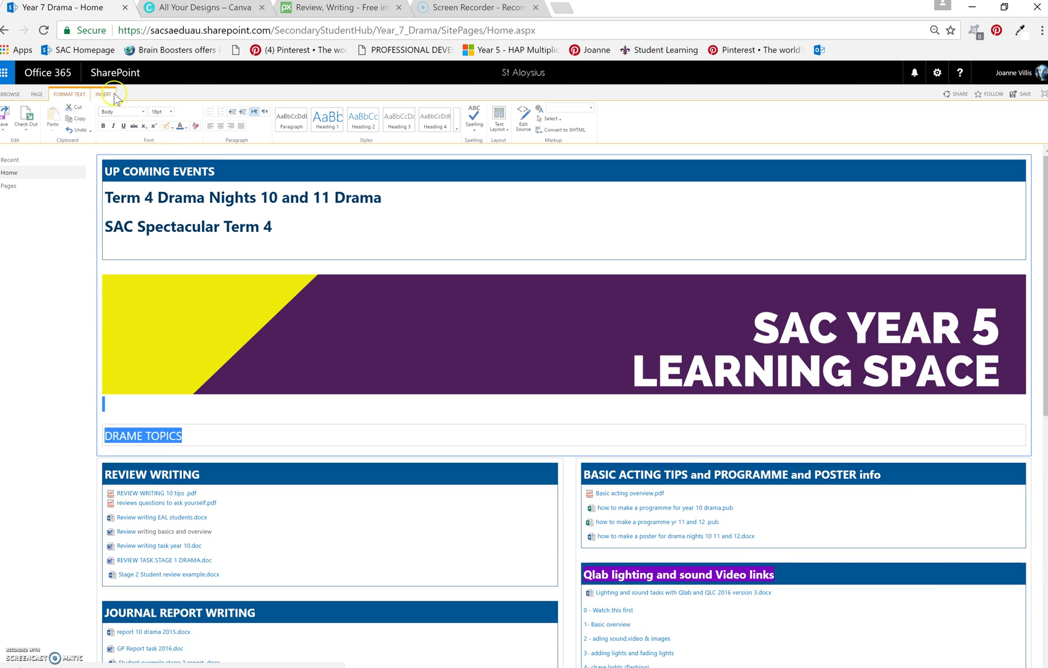
Apply the purple Accent 6 table style to the heading cell
{"action": "left_click", "coordinate": [190, 446]}
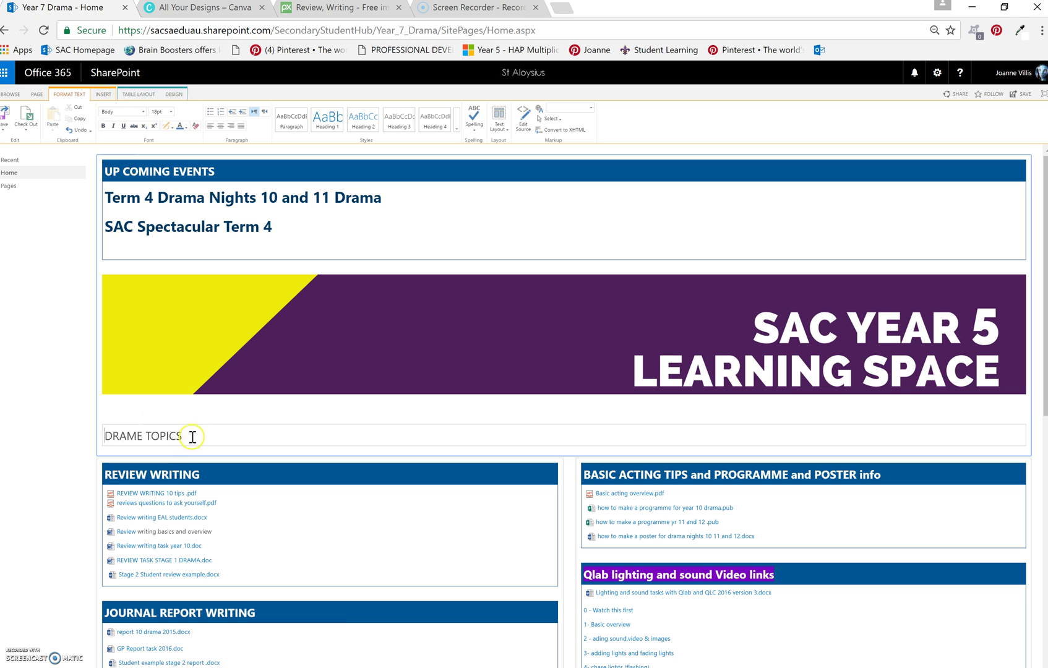
{"action": "left_click", "coordinate": [180, 96]}
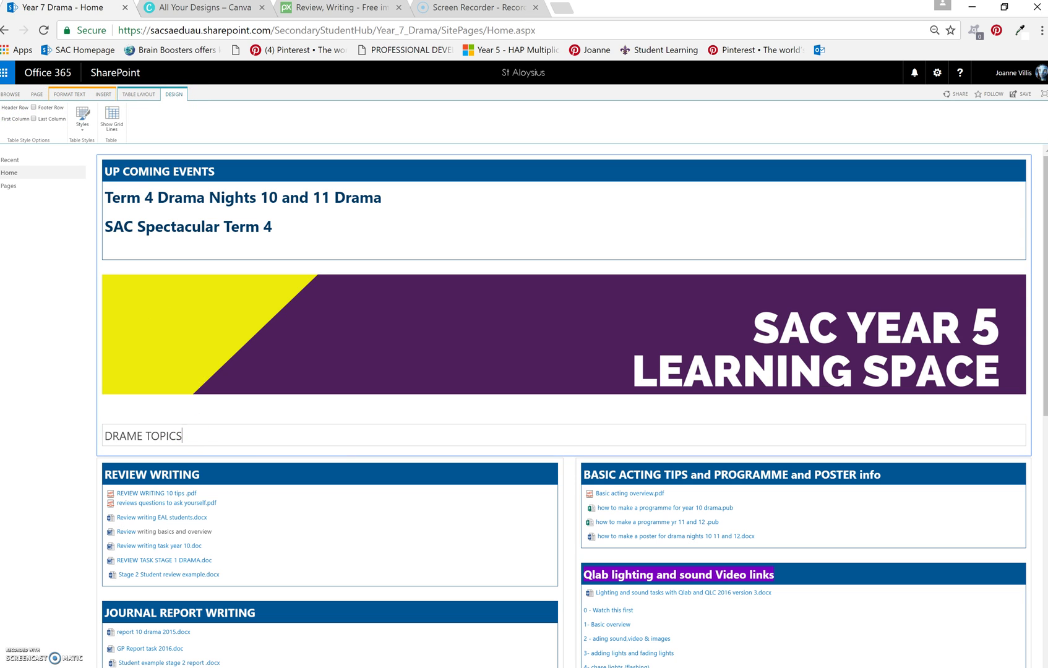
{"action": "left_click", "coordinate": [82, 116]}
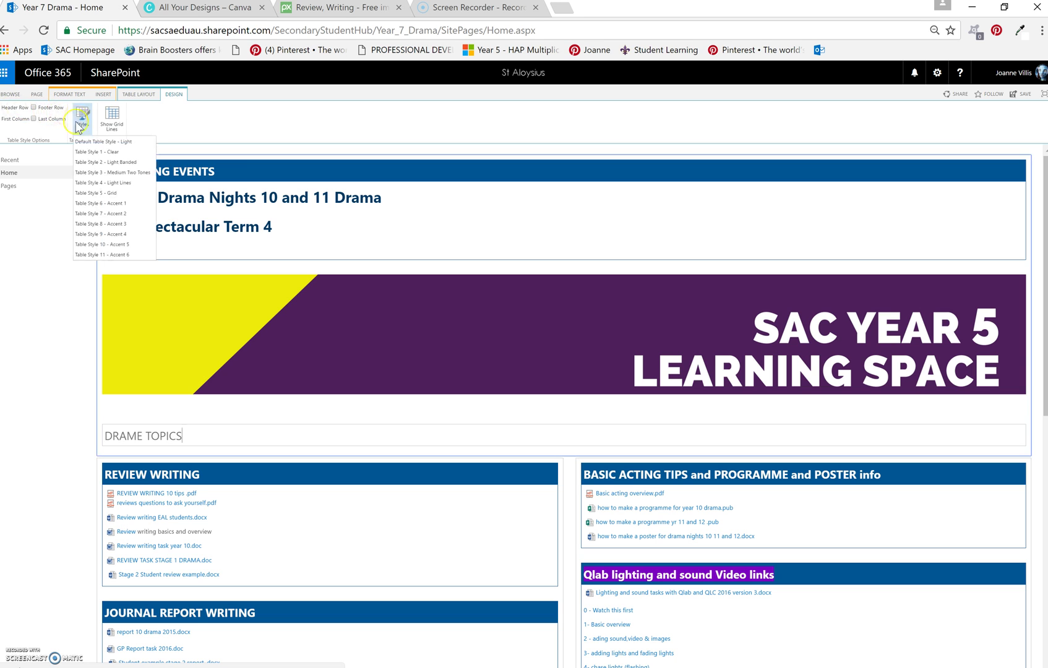
{"action": "left_click", "coordinate": [195, 445]}
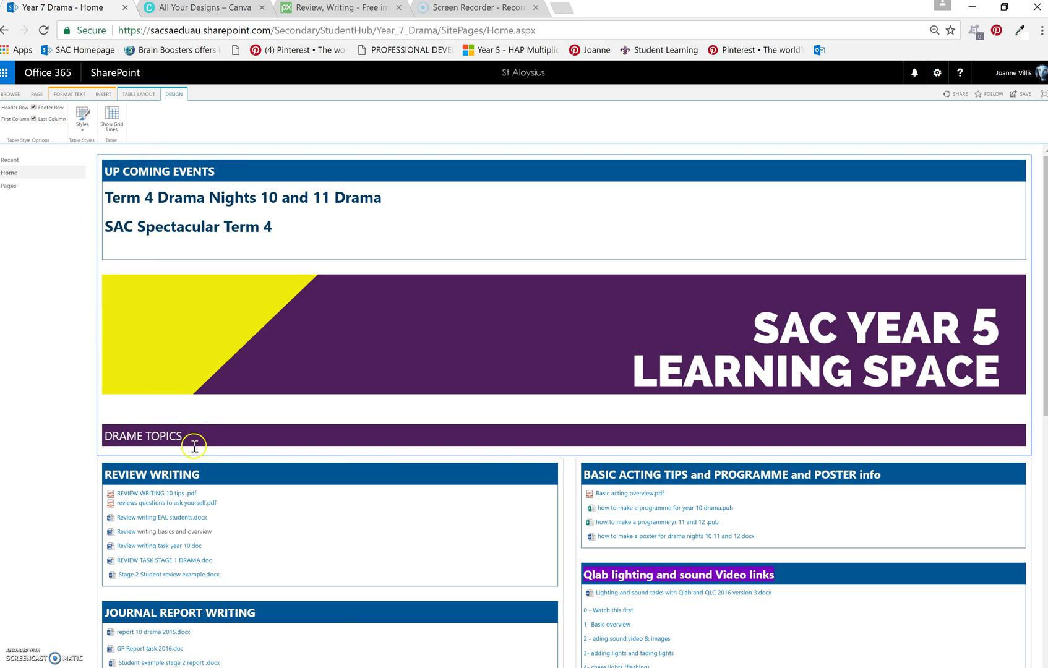
{"action": "key", "text": "Return"}
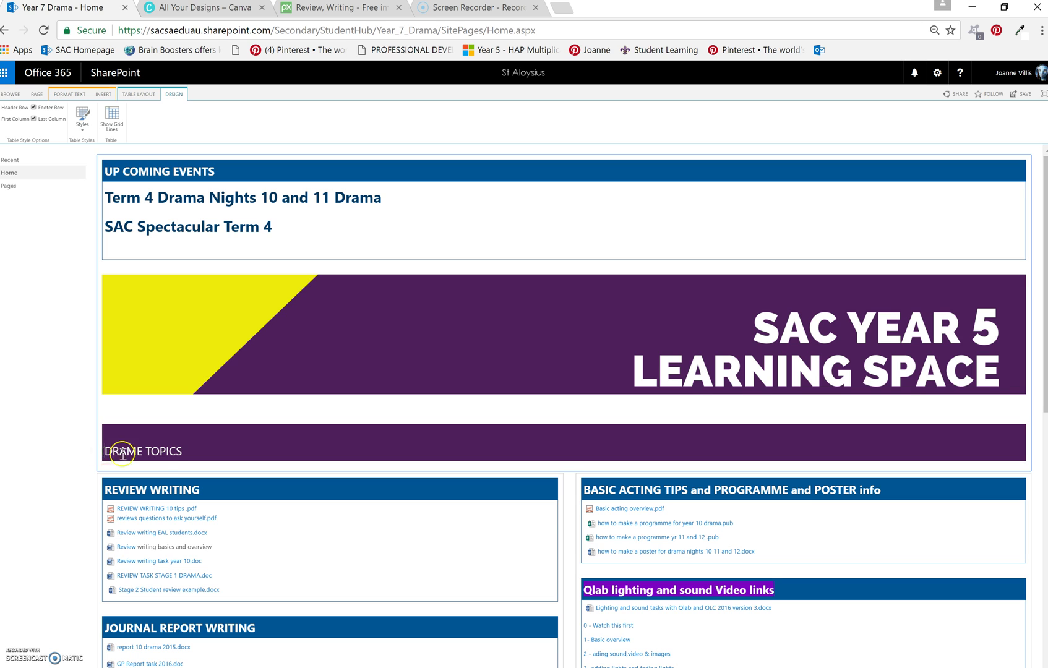
Correct the heading spelling from 'DRAME' to 'DRAMA TOPICS'
{"action": "left_click", "coordinate": [143, 452]}
{"action": "key", "text": "BackSpace"}
{"action": "left_click", "coordinate": [164, 474]}
{"action": "type", "text": "a"}
{"action": "key", "text": "BackSpace"}
{"action": "type", "text": "A"}
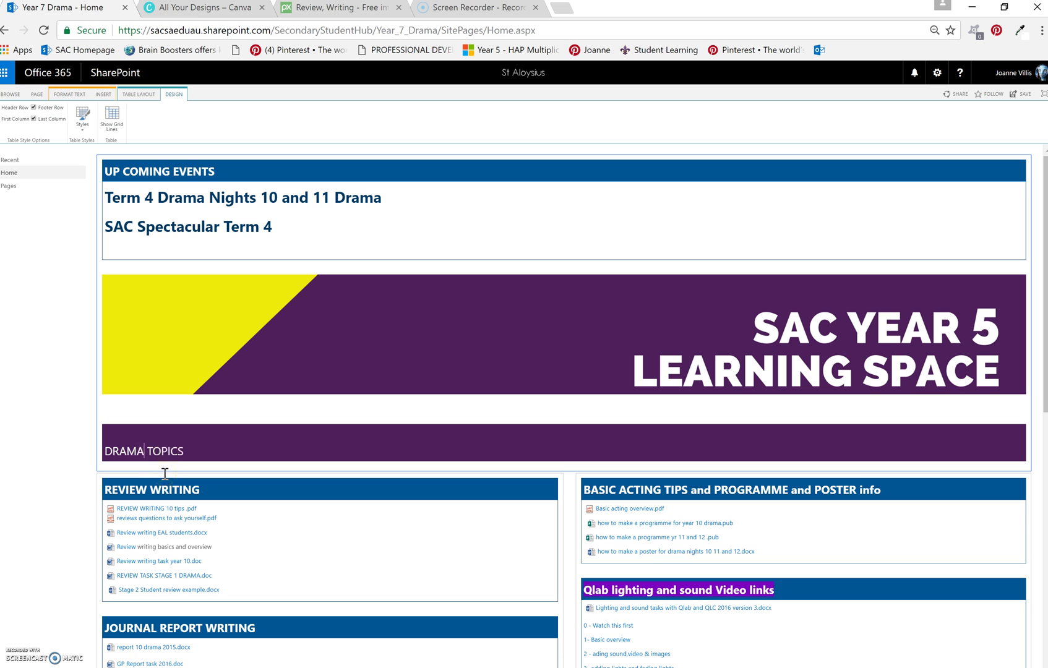
Remove the blank line above the heading and add an empty line below it
{"action": "left_click", "coordinate": [109, 450]}
{"action": "key", "text": "BackSpace"}
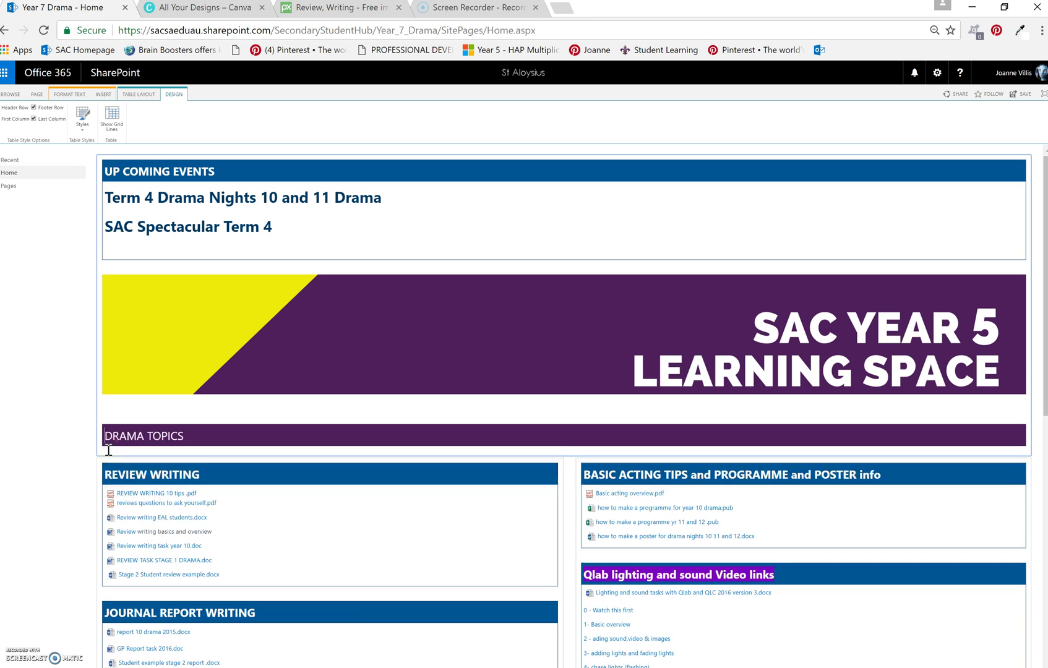
{"action": "left_click", "coordinate": [1021, 436]}
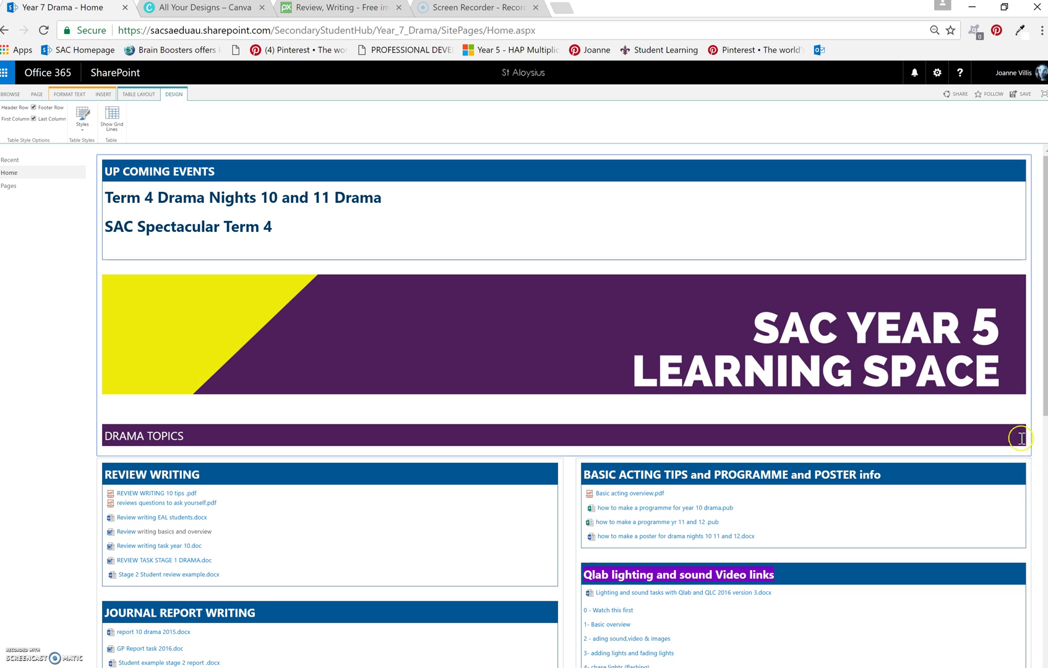
{"action": "key", "text": "Return"}
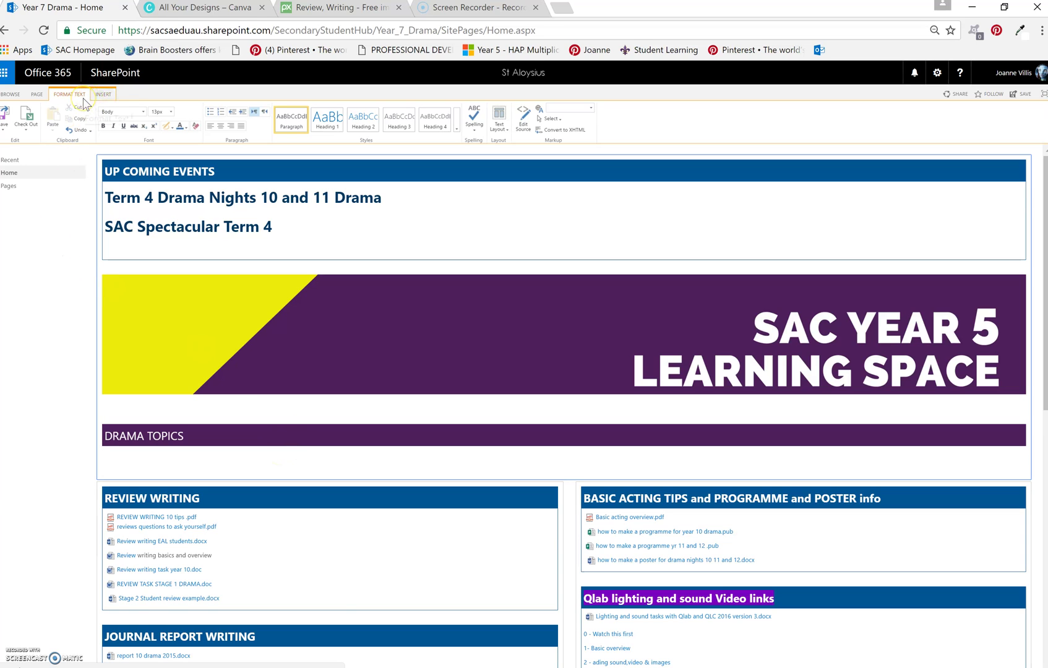
Insert a 5x1 table beneath the DRAMA TOPICS bar and save the page
{"action": "left_click", "coordinate": [102, 95]}
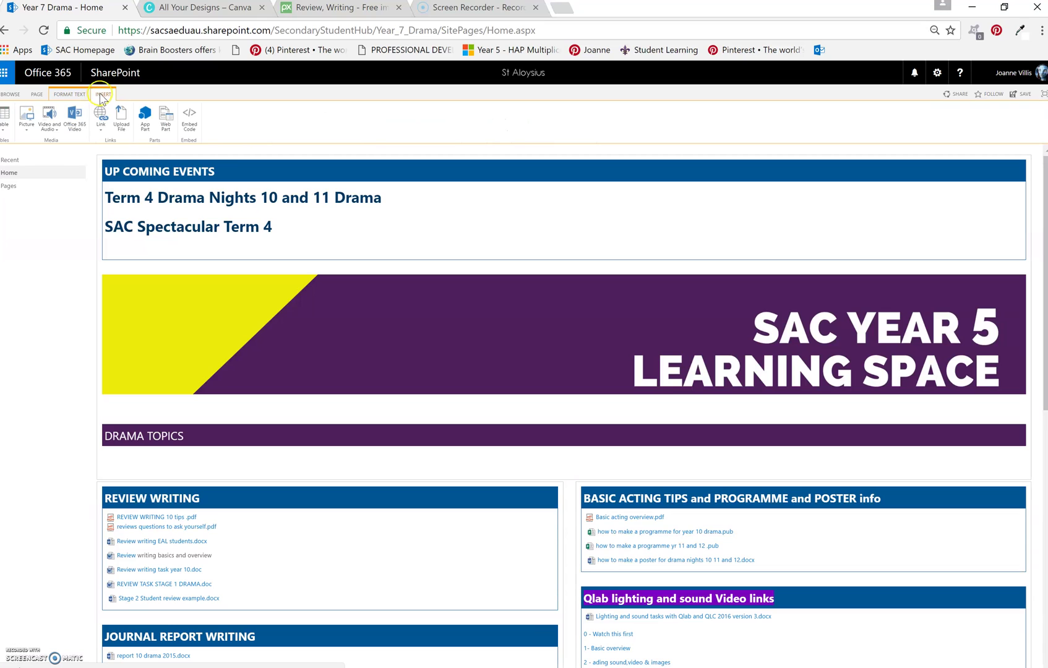
{"action": "left_click", "coordinate": [4, 117]}
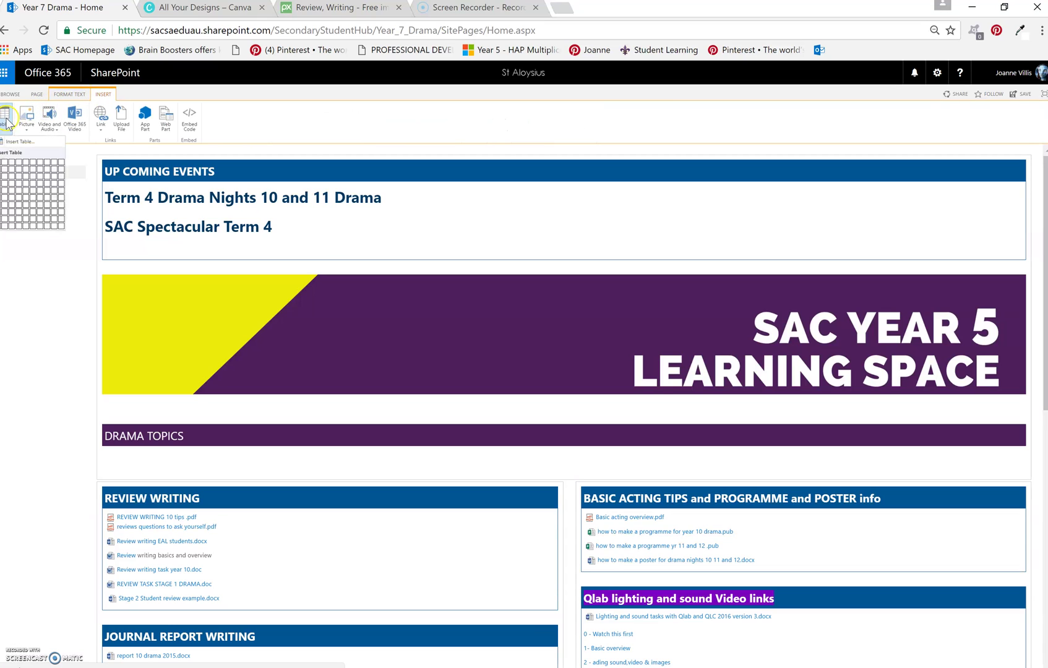
{"action": "left_click", "coordinate": [25, 163]}
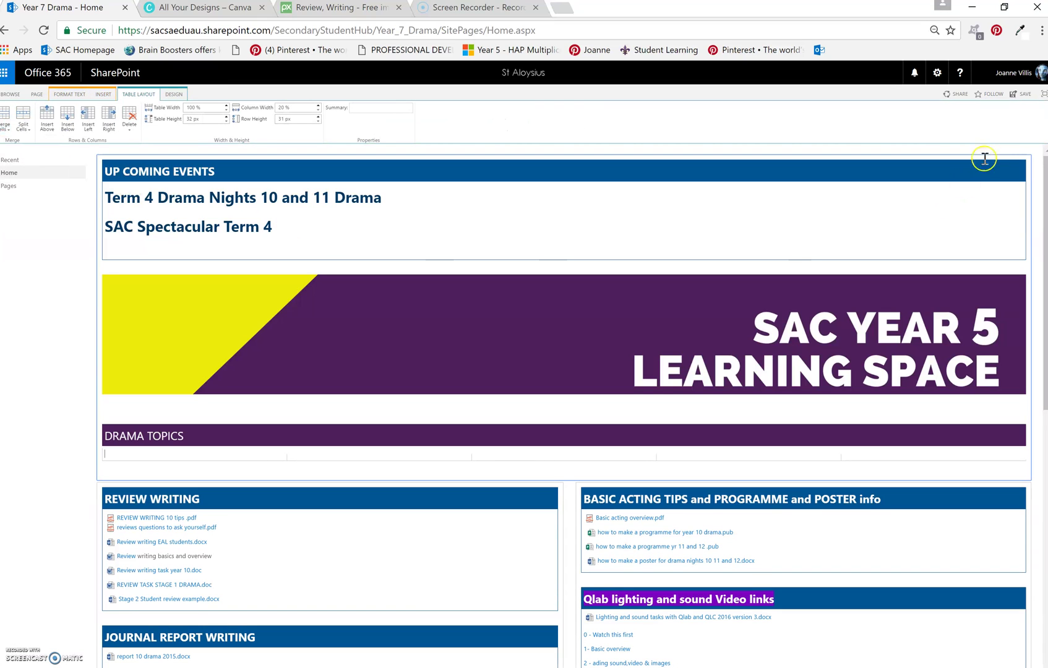
{"action": "left_click", "coordinate": [1027, 95]}
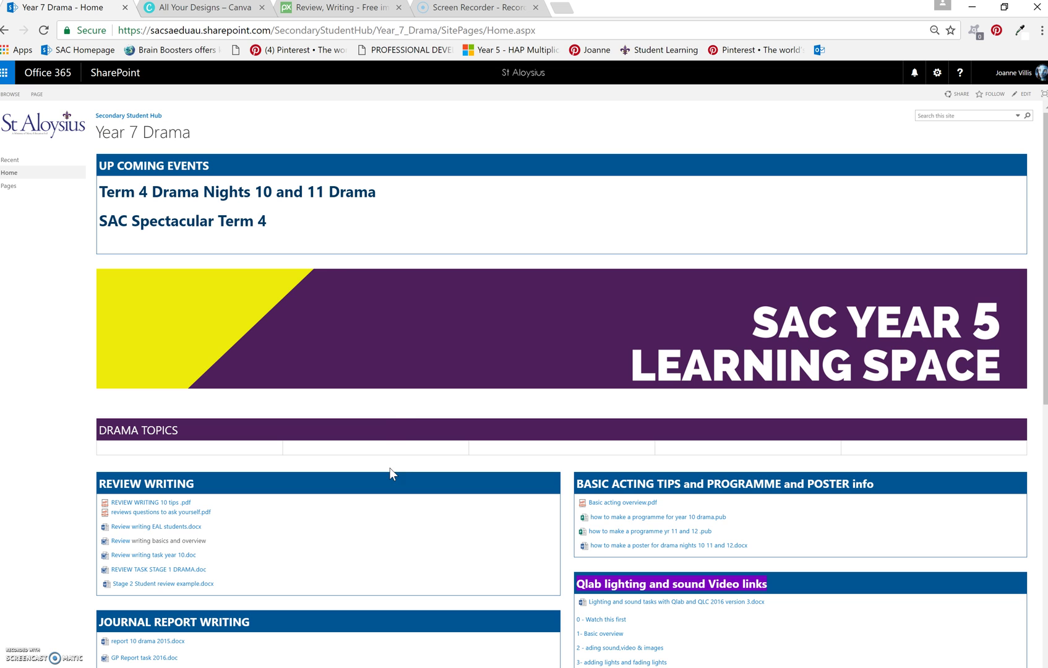
Glance at the Canva designs list, then switch to the Pixabay 'review writing' image results
{"action": "left_click", "coordinate": [232, 11]}
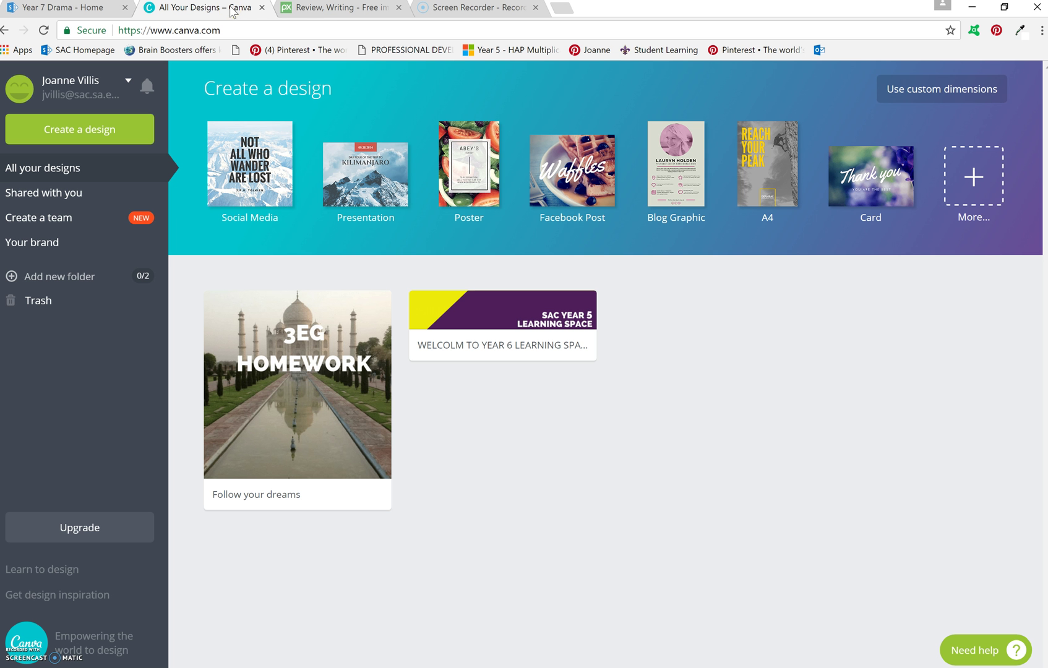
{"action": "left_click", "coordinate": [306, 8]}
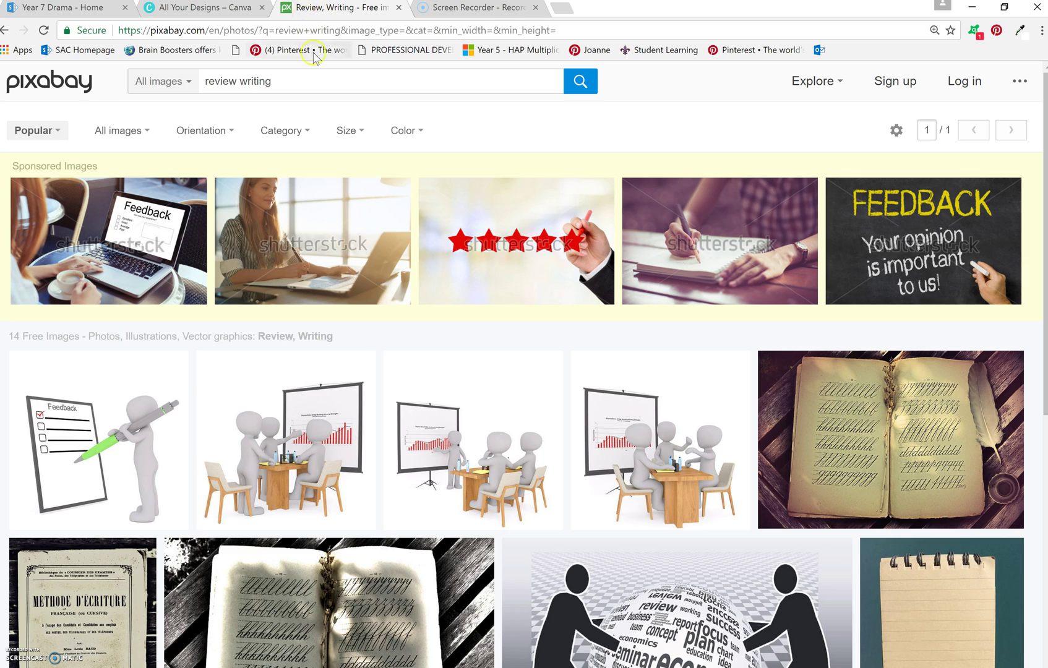
Download the blank spiral notepad photo at 480×640 as hand-1635146_640.jpg and open File Explorer
{"action": "scroll", "coordinate": [316, 135], "scroll_direction": "down", "scroll_amount": 3}
{"action": "scroll", "coordinate": [315, 135], "scroll_direction": "down", "scroll_amount": 4}
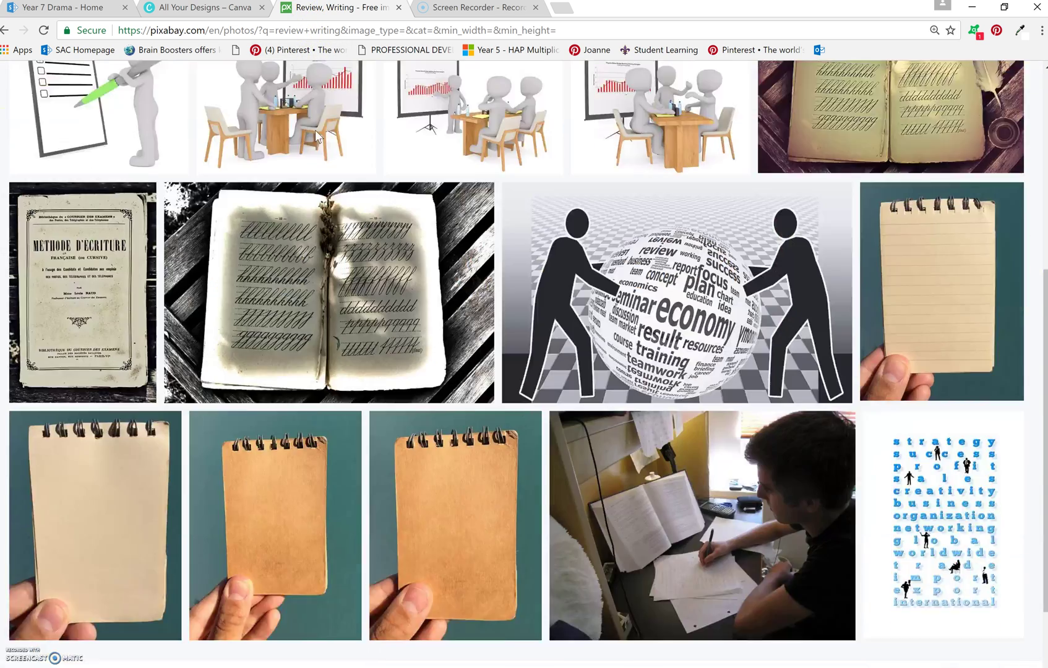
{"action": "left_click", "coordinate": [414, 456]}
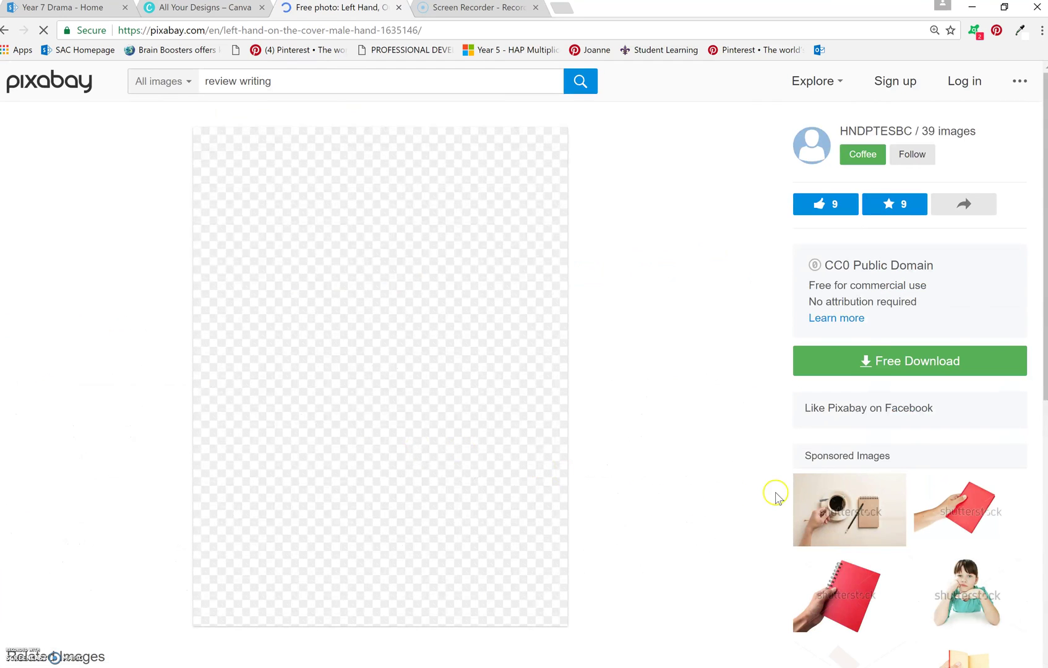
{"action": "left_click", "coordinate": [871, 367]}
{"action": "left_click", "coordinate": [818, 407]}
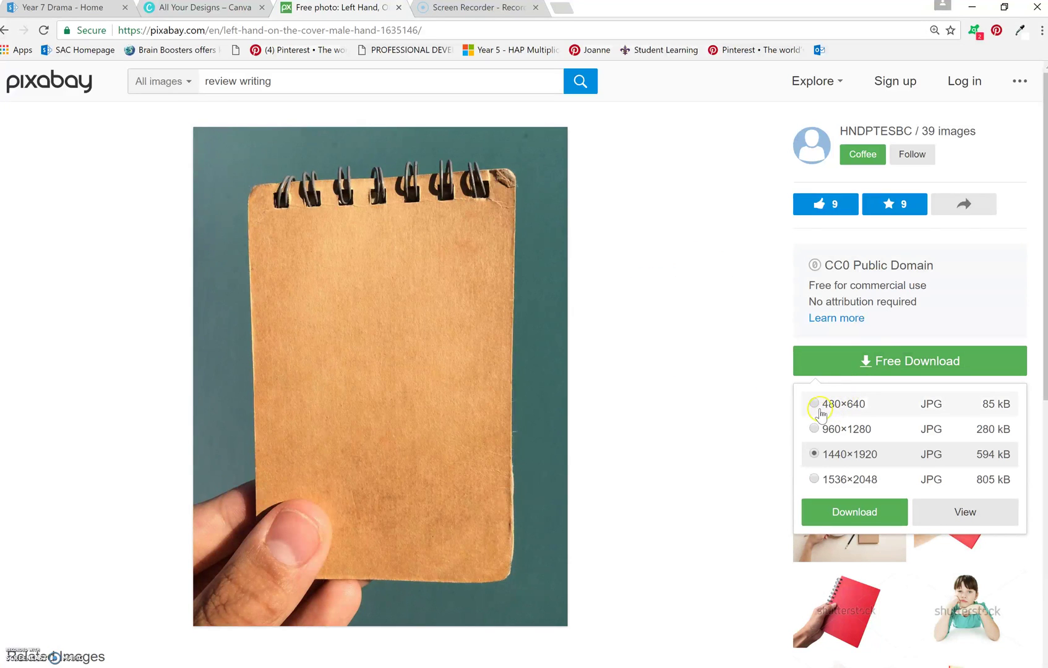
{"action": "left_click", "coordinate": [810, 511]}
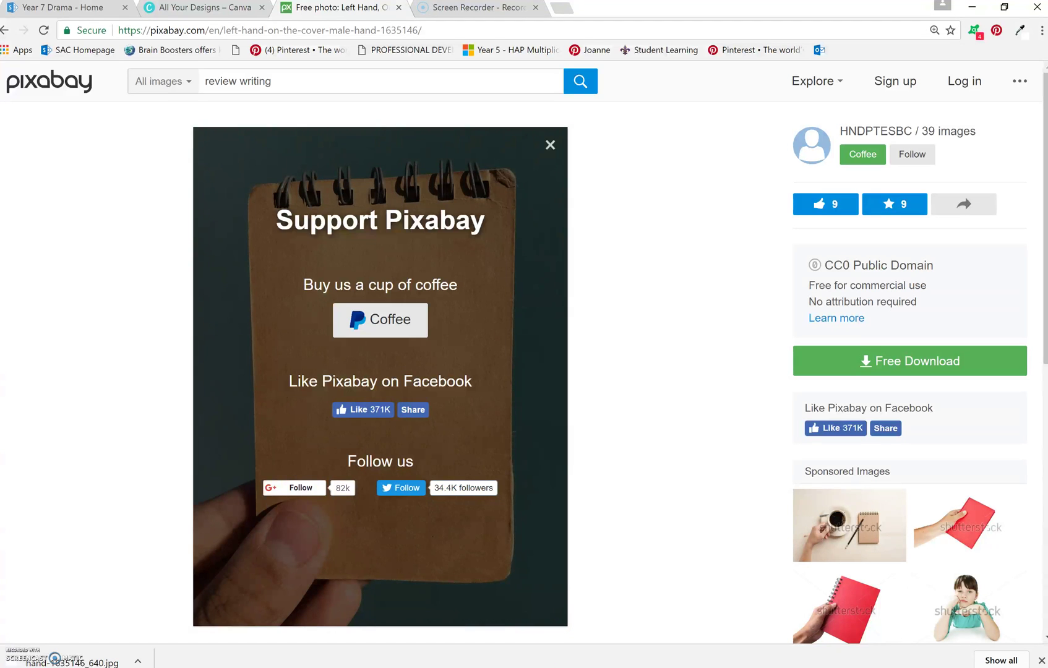
{"action": "key", "text": "super+e"}
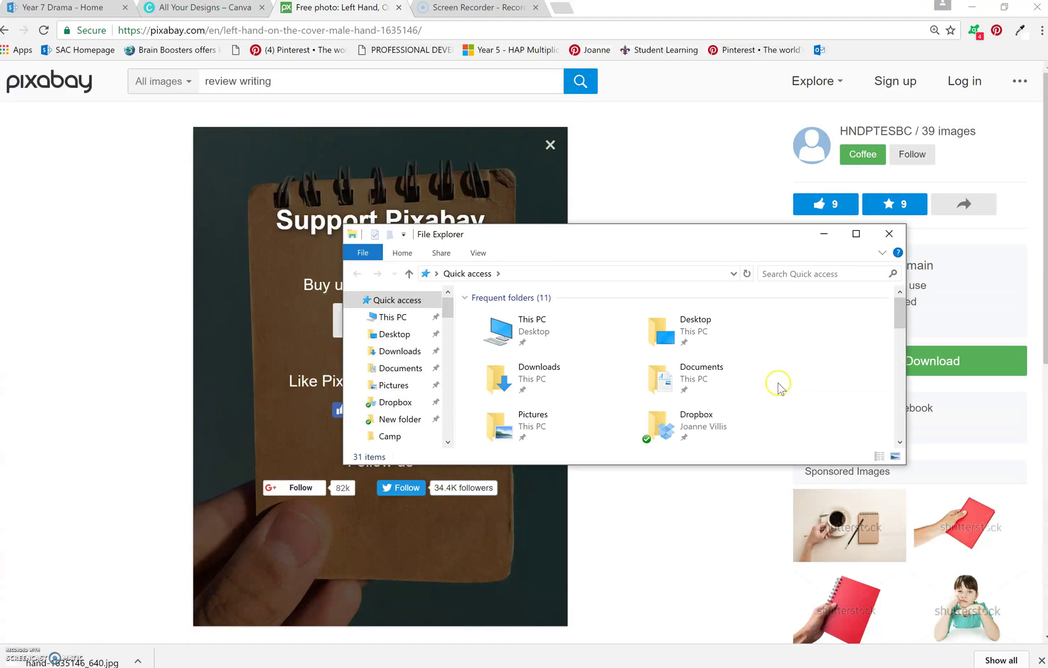
Copy the hand-1635146_640 photo from Photos and paste it into the desktop Drama folder
{"action": "left_click", "coordinate": [889, 233]}
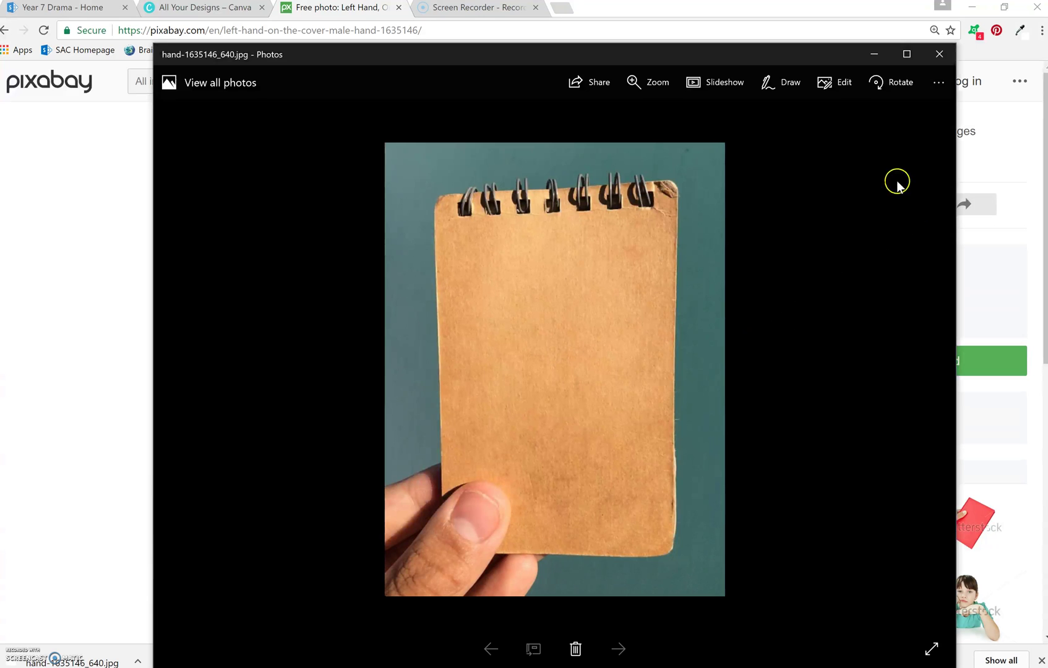
{"action": "left_click", "coordinate": [938, 82]}
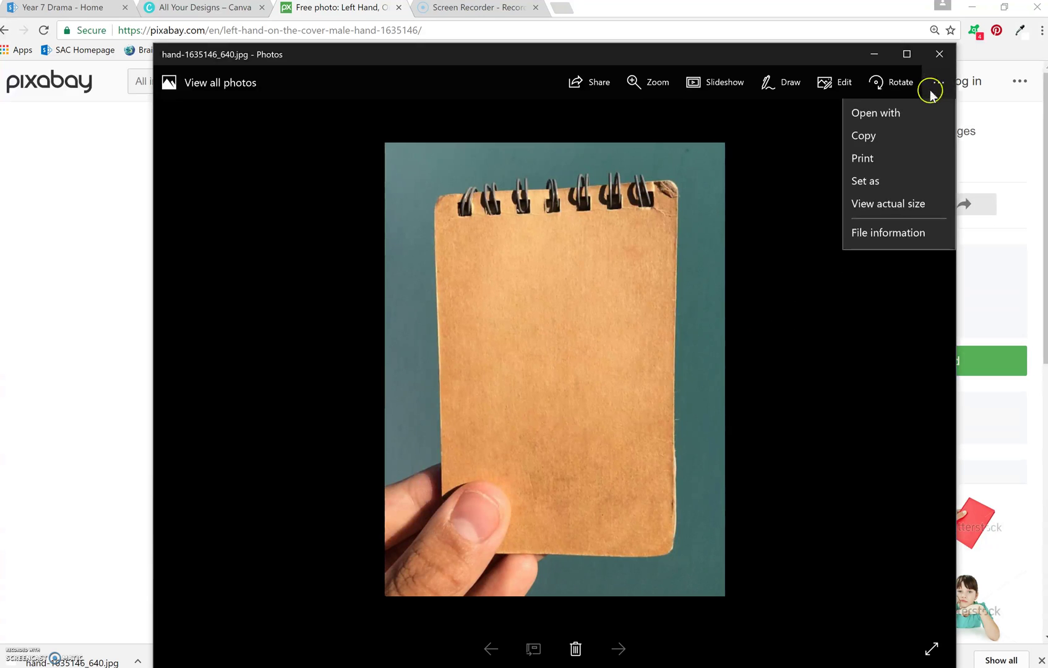
{"action": "left_click", "coordinate": [900, 139]}
{"action": "left_click", "coordinate": [872, 56]}
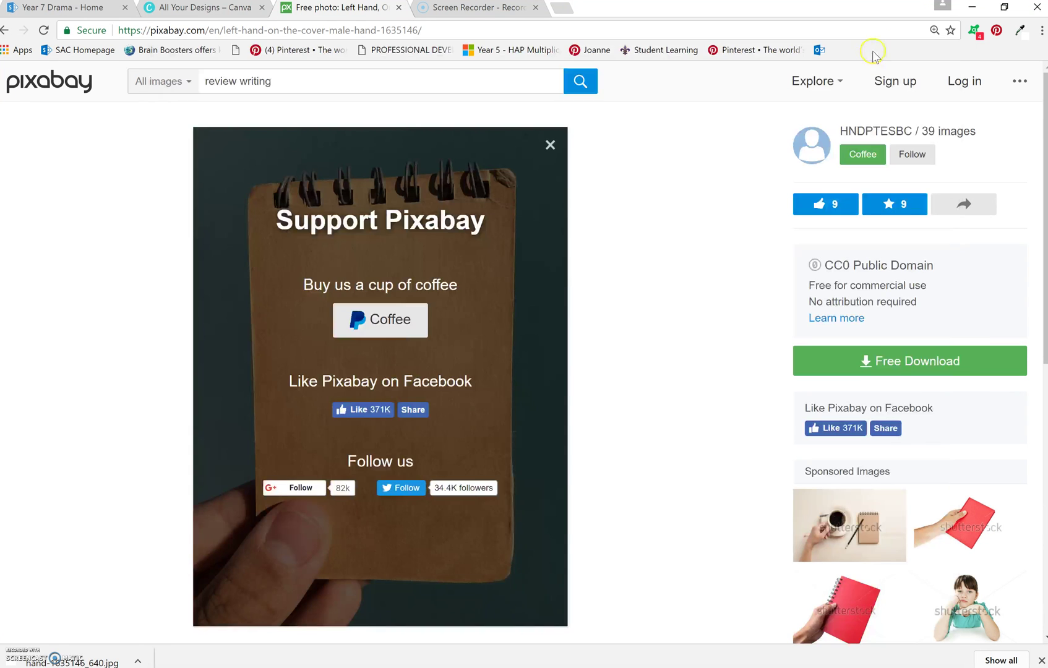
{"action": "left_click", "coordinate": [973, 7]}
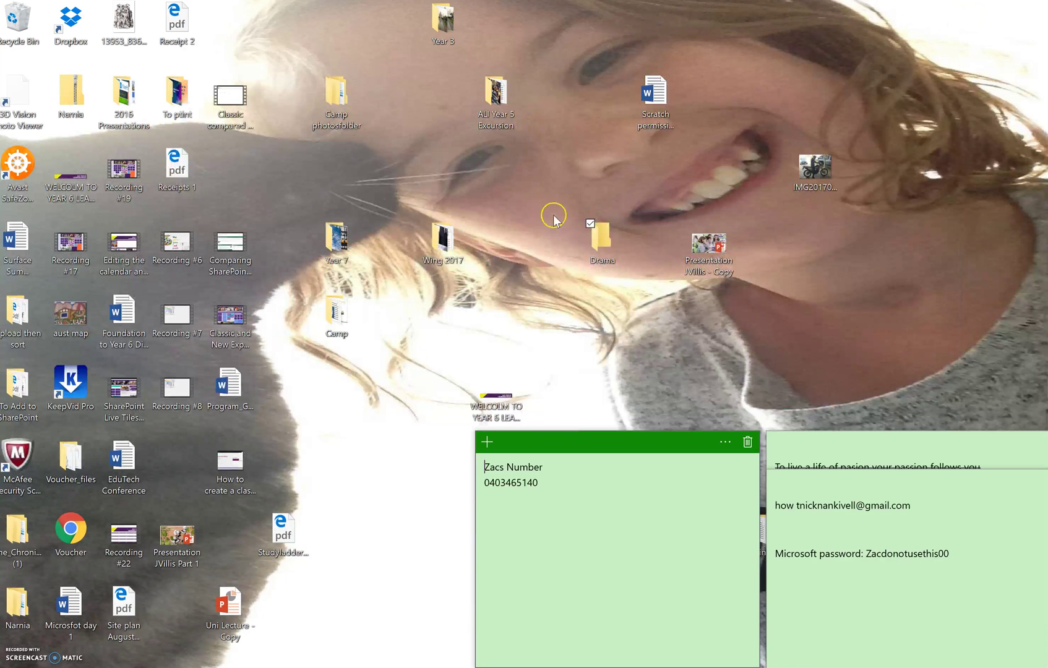
{"action": "double_click", "coordinate": [586, 244]}
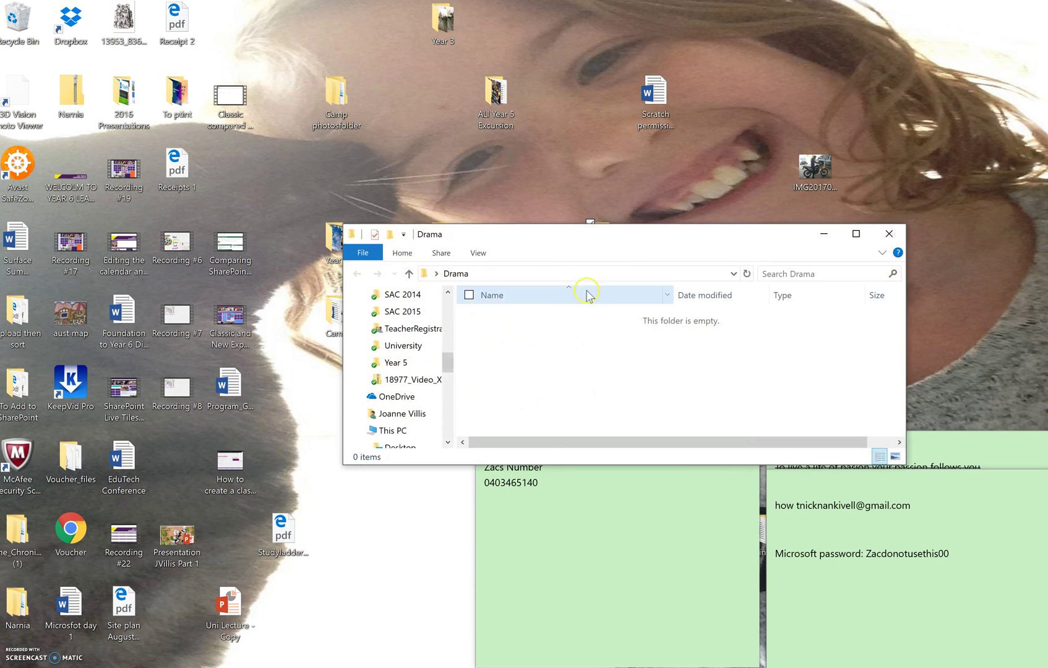
{"action": "right_click", "coordinate": [555, 359]}
{"action": "left_click", "coordinate": [478, 459]}
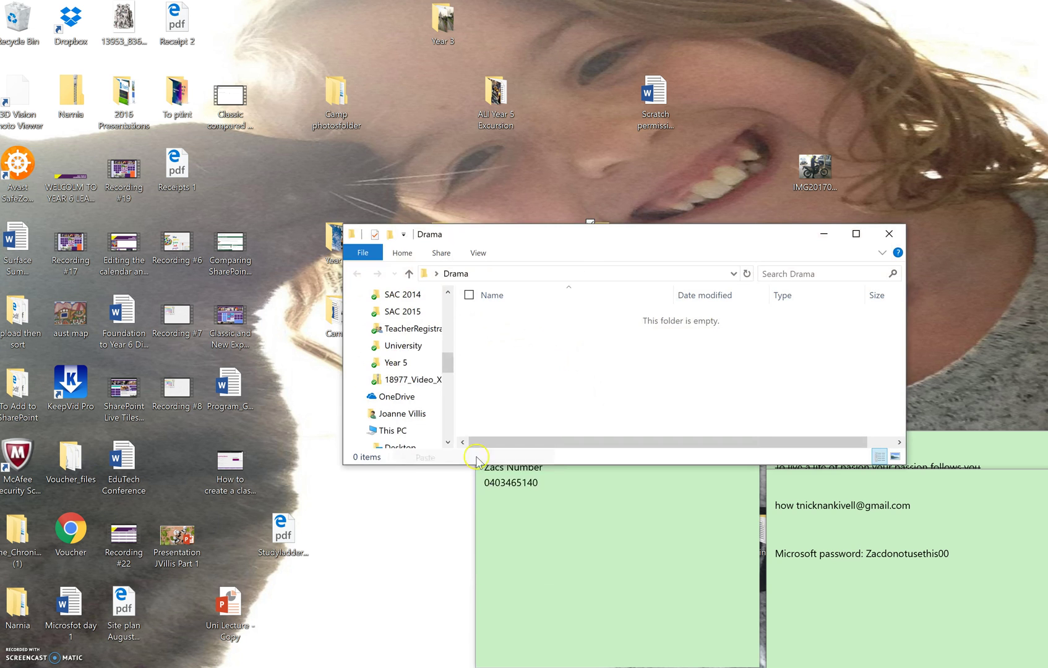
{"action": "left_click", "coordinate": [541, 409]}
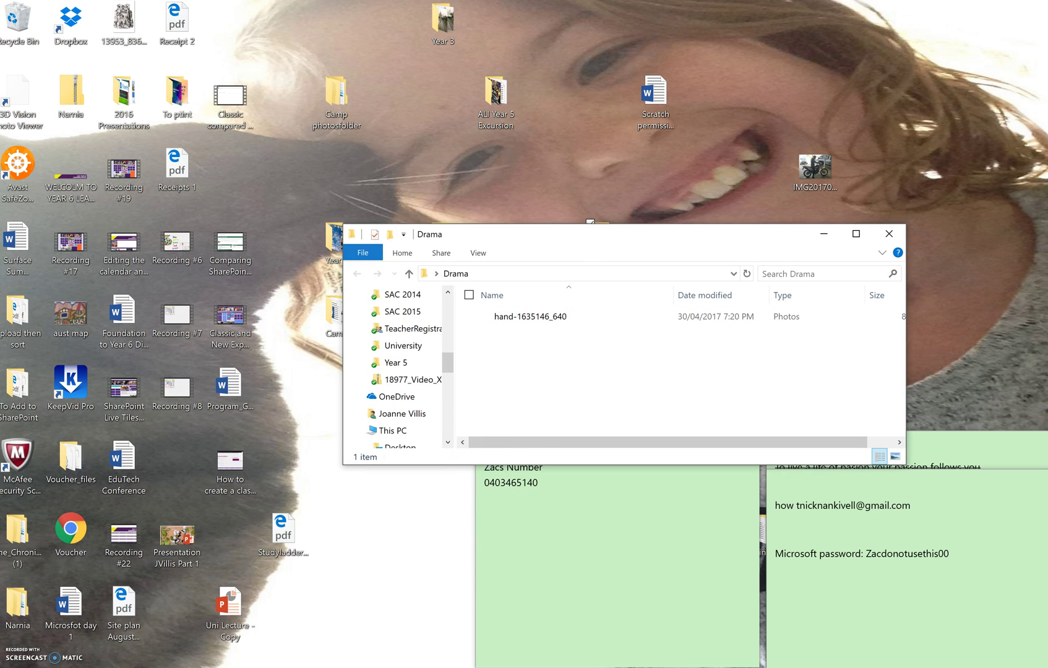
{"action": "key", "text": "alt+Tab"}
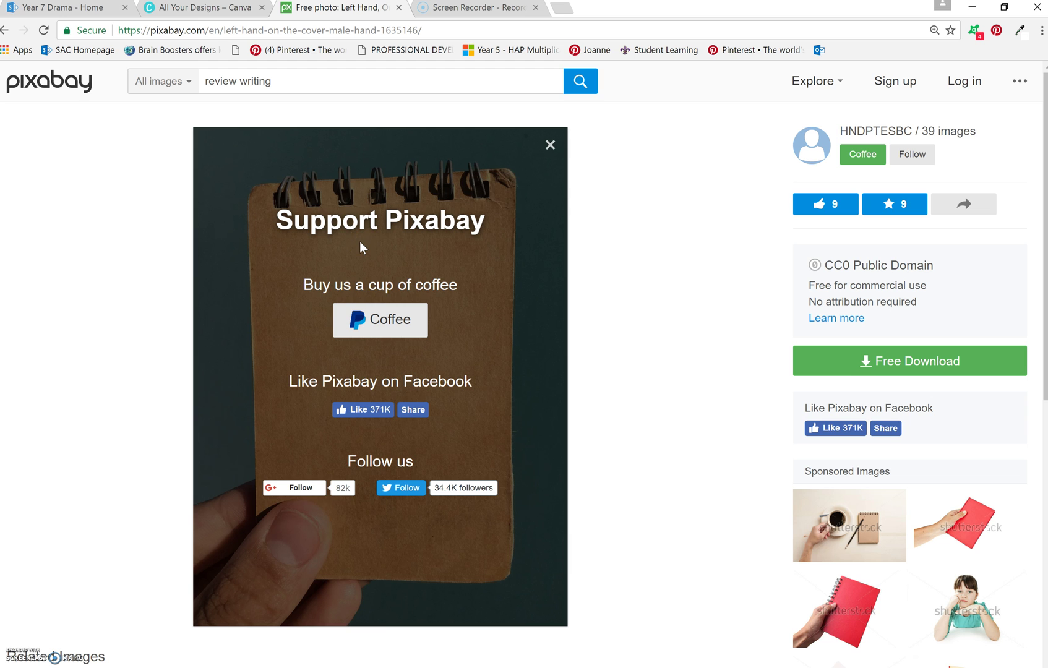
Switch to the 'All Your Designs – Canva' tab to open the 3EG HOMEWORK design
{"action": "left_click", "coordinate": [187, 8]}
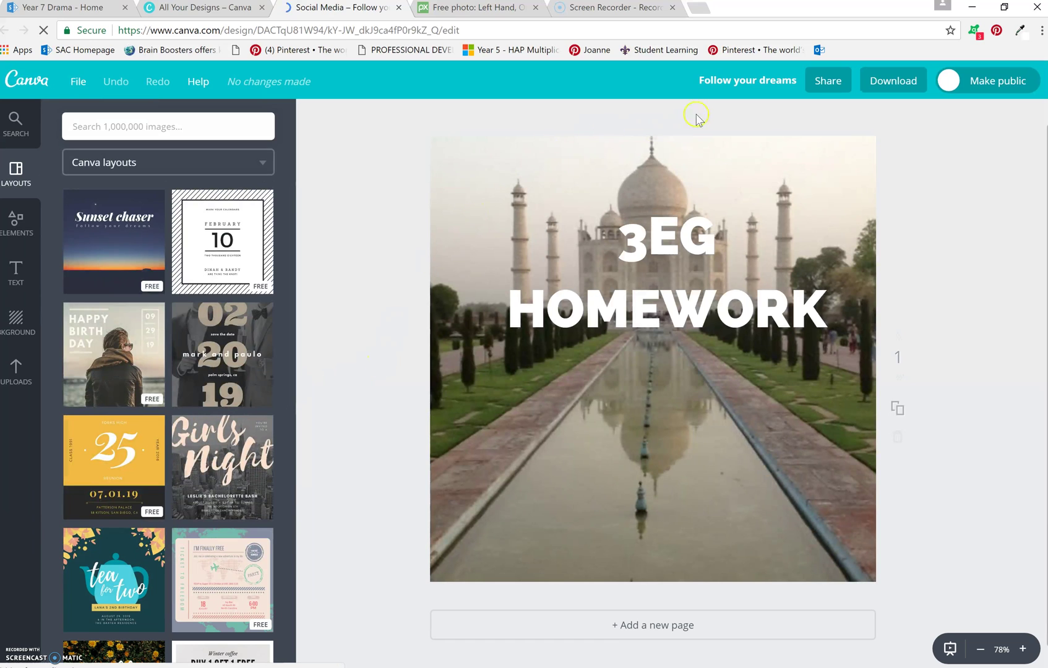
Upload the hand-1635146_640 notepad photo from the Drama folder into Canva's Uploads
{"action": "left_click", "coordinate": [819, 306]}
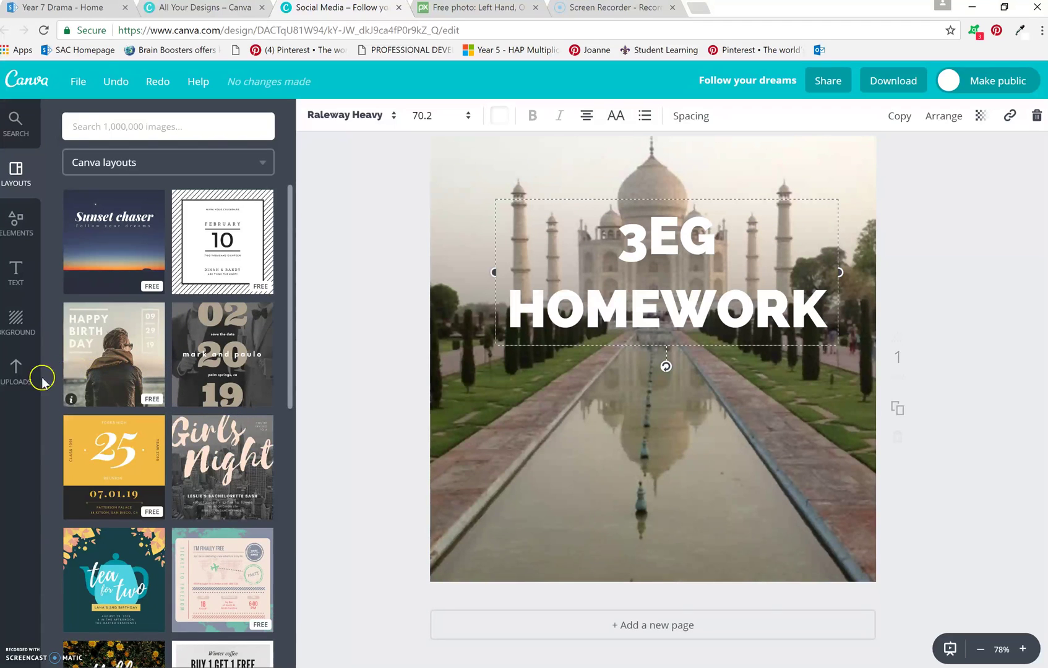
{"action": "left_click", "coordinate": [17, 371]}
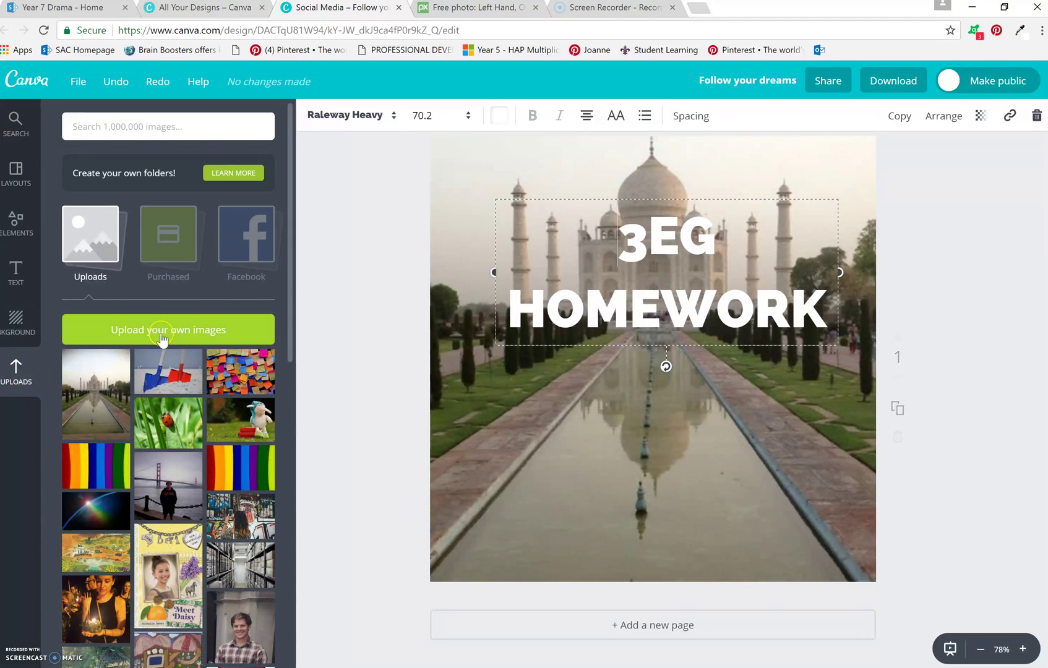
{"action": "left_click", "coordinate": [162, 335]}
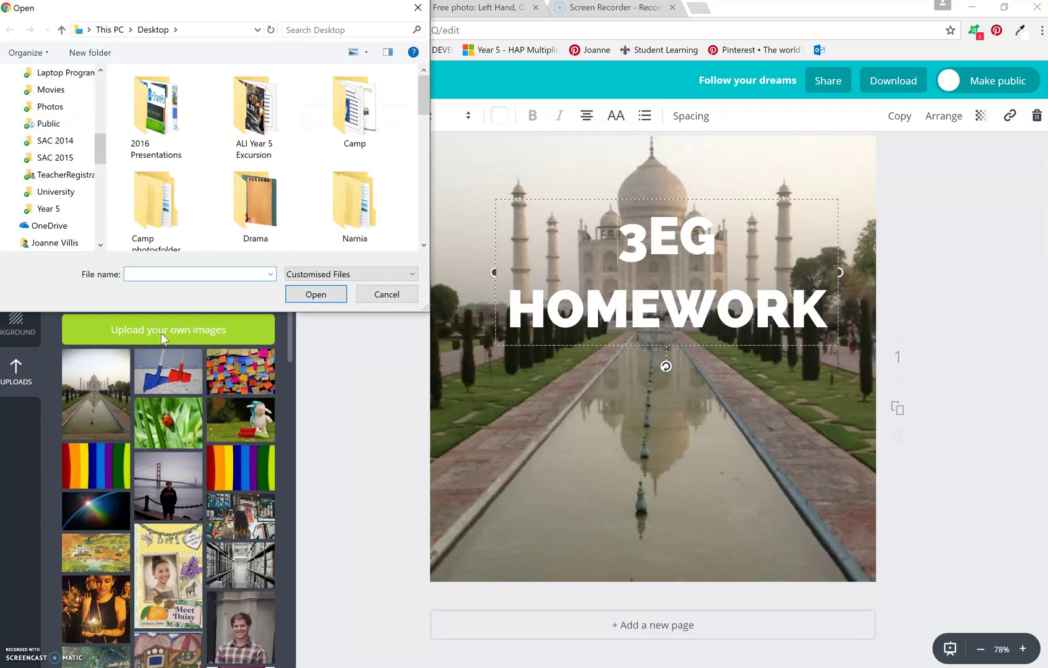
{"action": "left_click", "coordinate": [415, 85]}
{"action": "left_click_drag", "start_coordinate": [415, 85], "coordinate": [427, 120]}
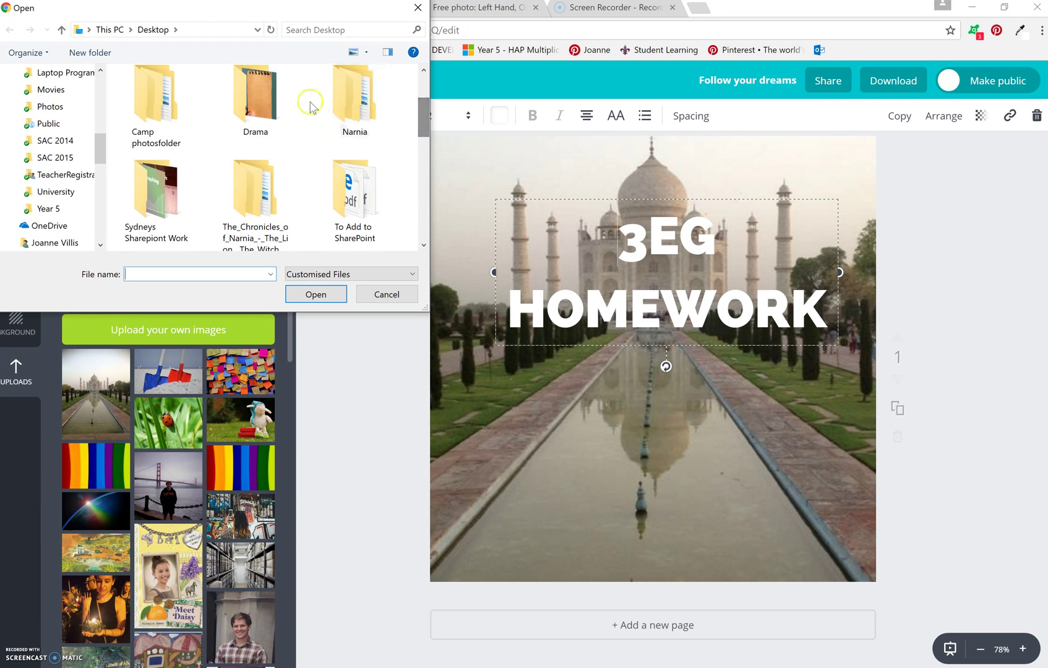
{"action": "double_click", "coordinate": [250, 115]}
{"action": "left_click", "coordinate": [166, 112]}
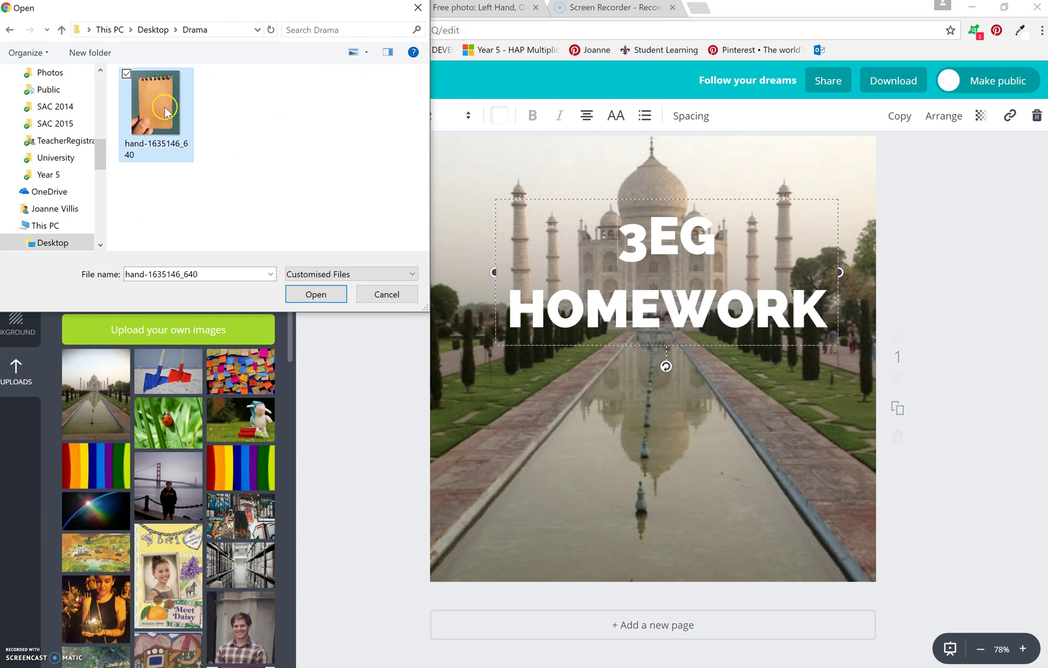
{"action": "left_click", "coordinate": [284, 291]}
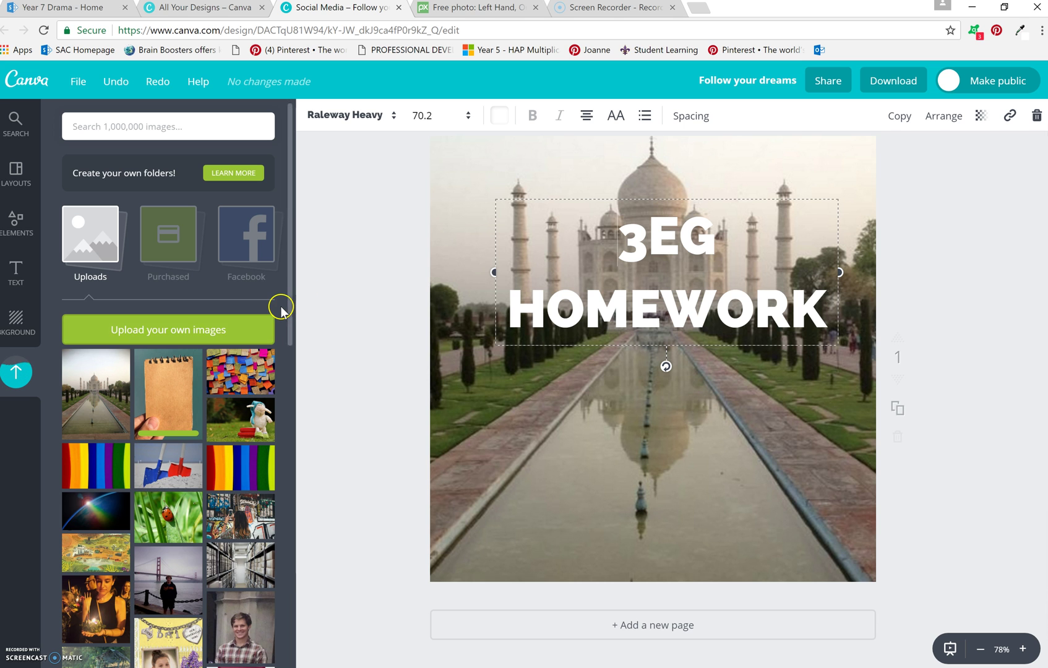
Scroll through the uploaded images and back up to the top
{"action": "scroll", "coordinate": [280, 306], "scroll_direction": "down", "scroll_amount": 5}
{"action": "scroll", "coordinate": [280, 309], "scroll_direction": "down", "scroll_amount": 6}
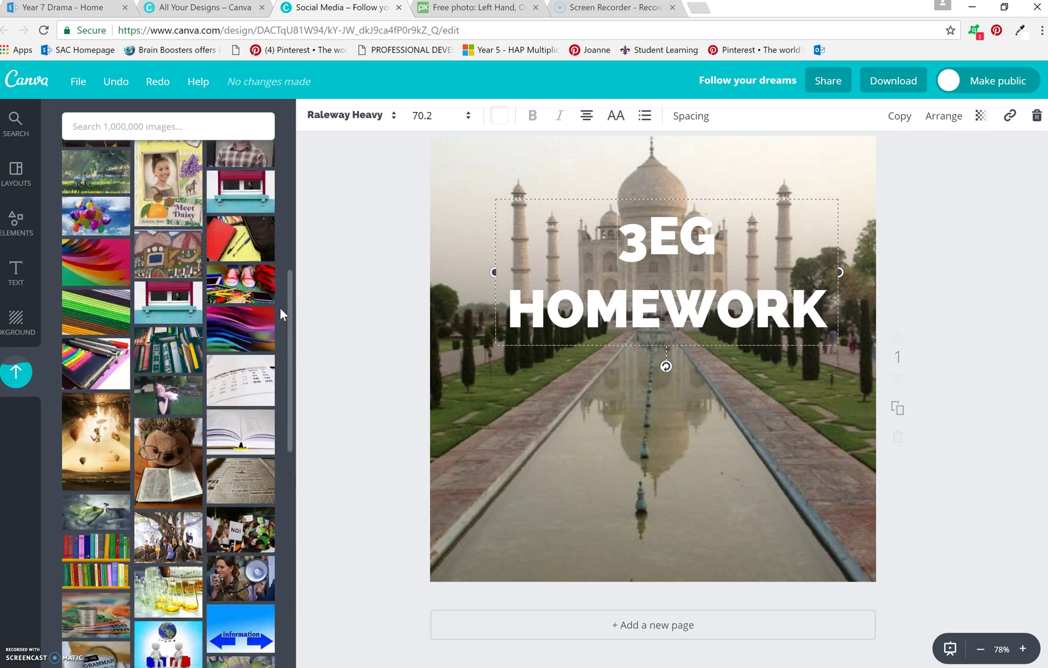
{"action": "scroll", "coordinate": [280, 308], "scroll_direction": "down", "scroll_amount": 10}
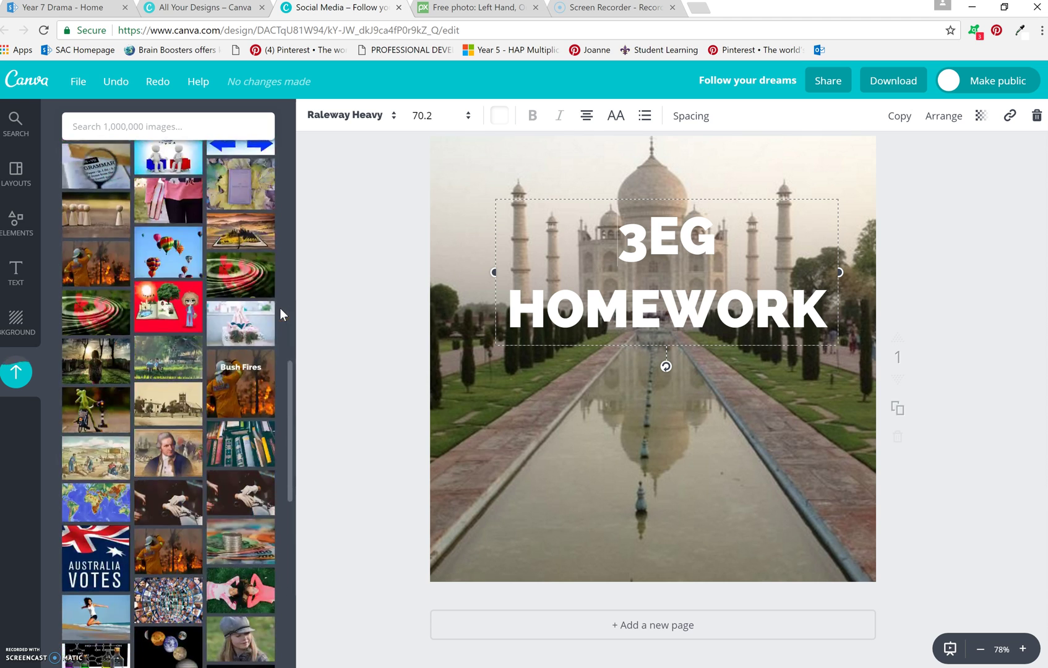
{"action": "scroll", "coordinate": [280, 308], "scroll_direction": "up", "scroll_amount": 6}
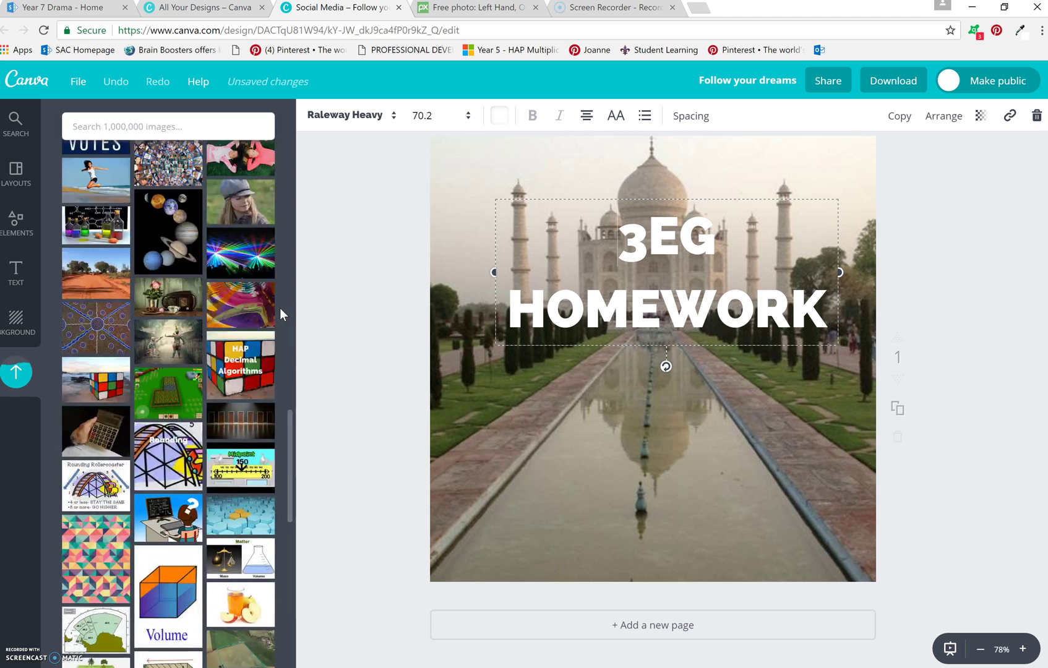
{"action": "scroll", "coordinate": [280, 308], "scroll_direction": "up", "scroll_amount": 10}
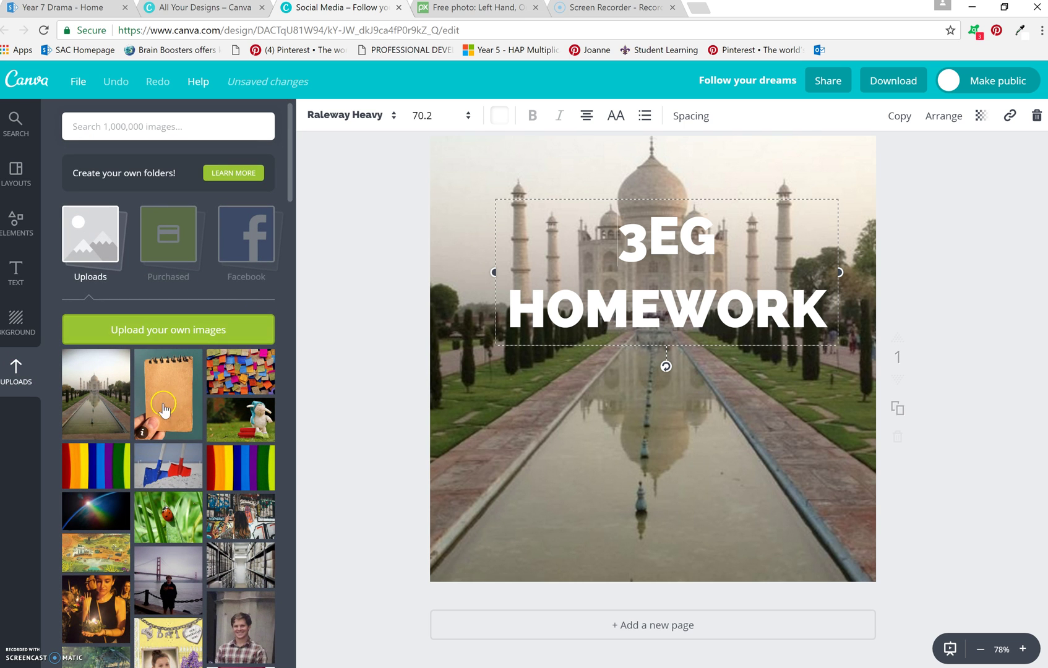
Swap the Taj Mahal background for the notepad photo, resized and positioned to cover the page
{"action": "left_click_drag", "start_coordinate": [164, 406], "coordinate": [677, 389]}
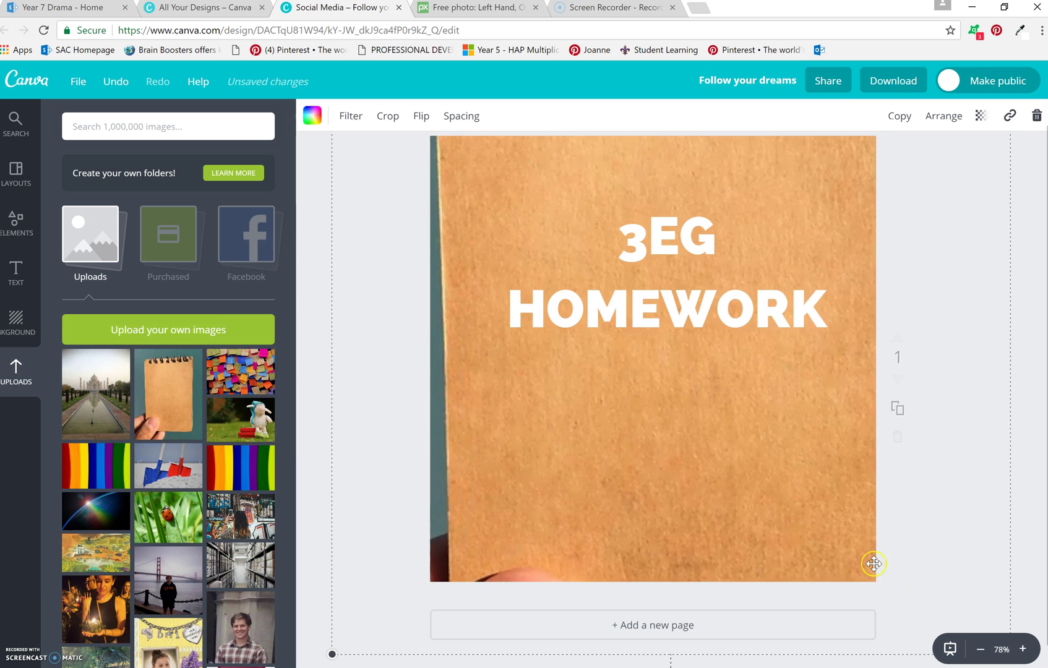
{"action": "scroll", "coordinate": [956, 594], "scroll_direction": "down", "scroll_amount": 1}
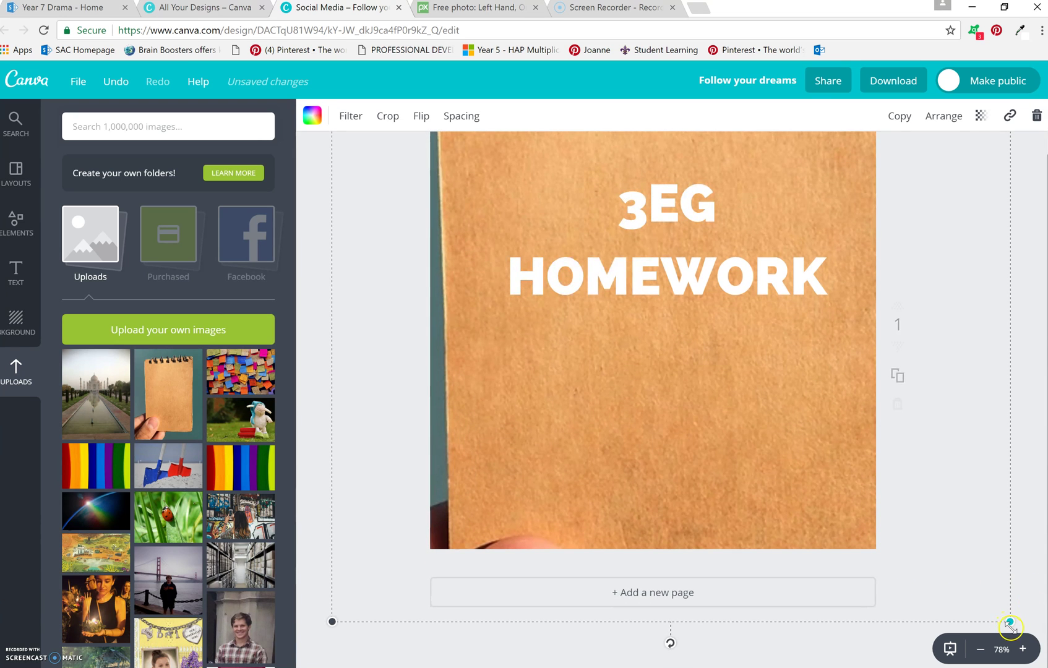
{"action": "left_click_drag", "start_coordinate": [1010, 619], "coordinate": [842, 479]}
{"action": "left_click_drag", "start_coordinate": [717, 427], "coordinate": [818, 519]}
{"action": "left_click_drag", "start_coordinate": [911, 539], "coordinate": [838, 461]}
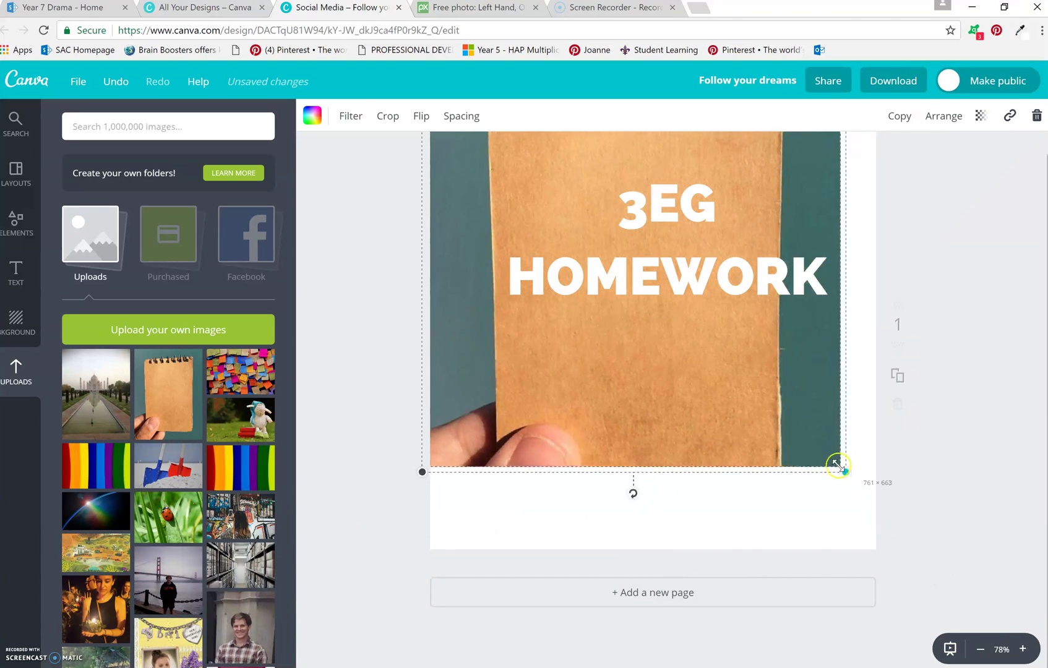
{"action": "left_click_drag", "start_coordinate": [740, 381], "coordinate": [768, 466]}
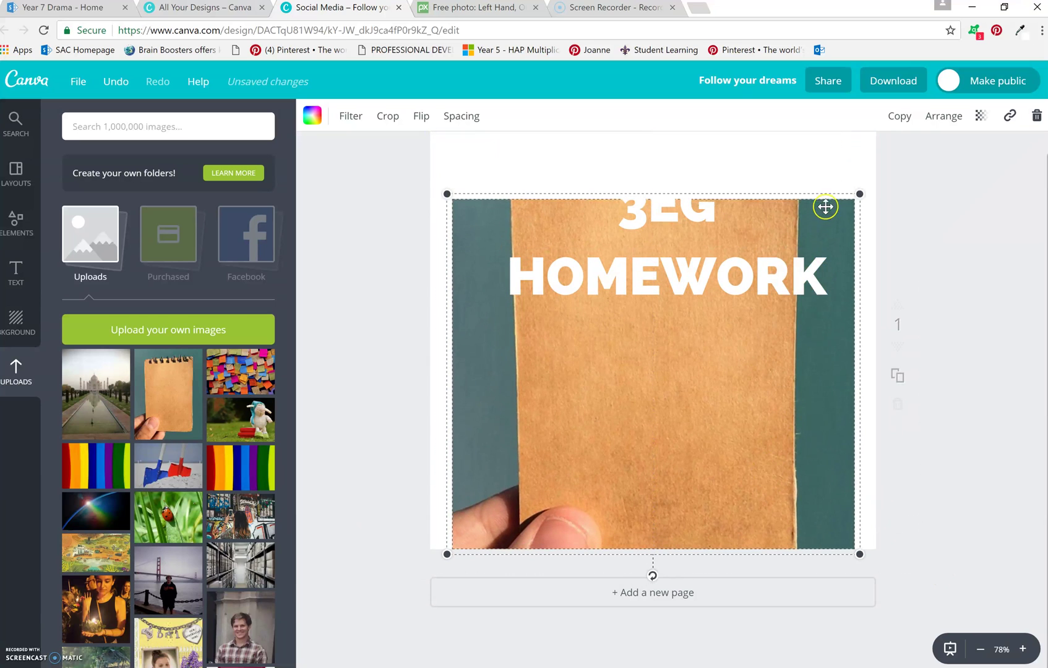
{"action": "left_click_drag", "start_coordinate": [859, 199], "coordinate": [896, 113]}
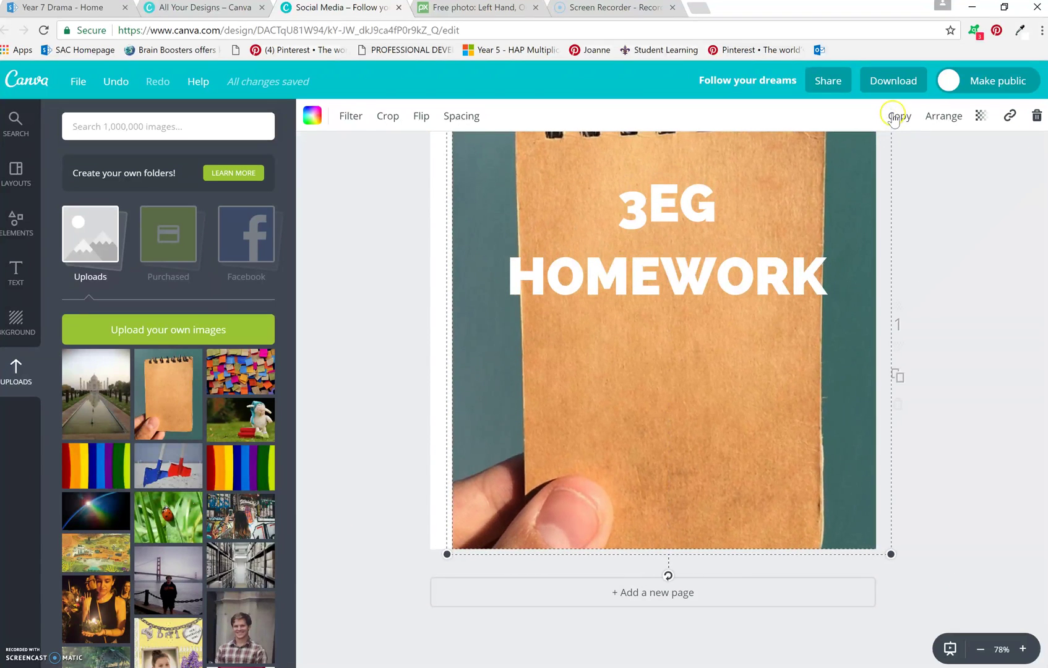
{"action": "mouse_move", "coordinate": [681, 381]}
{"action": "left_mouse_down"}
{"action": "mouse_move", "coordinate": [671, 369]}
{"action": "mouse_move", "coordinate": [680, 360]}
{"action": "left_mouse_up"}
Retype the 3EG HOMEWORK title as REVIEW WRITING
{"action": "left_click", "coordinate": [540, 235]}
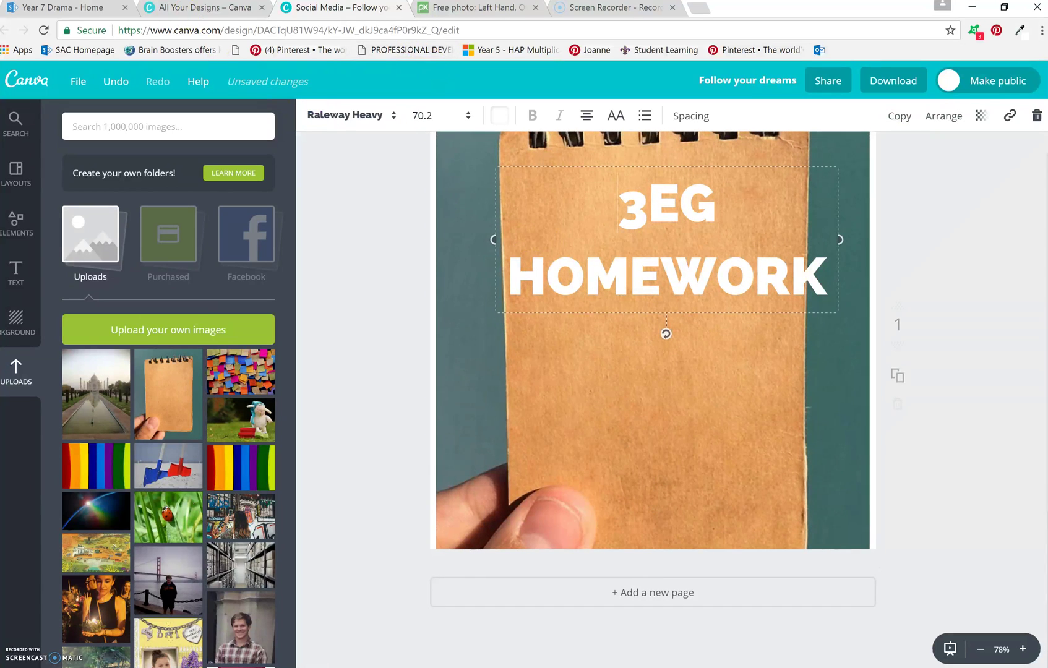
{"action": "left_click", "coordinate": [84, 13]}
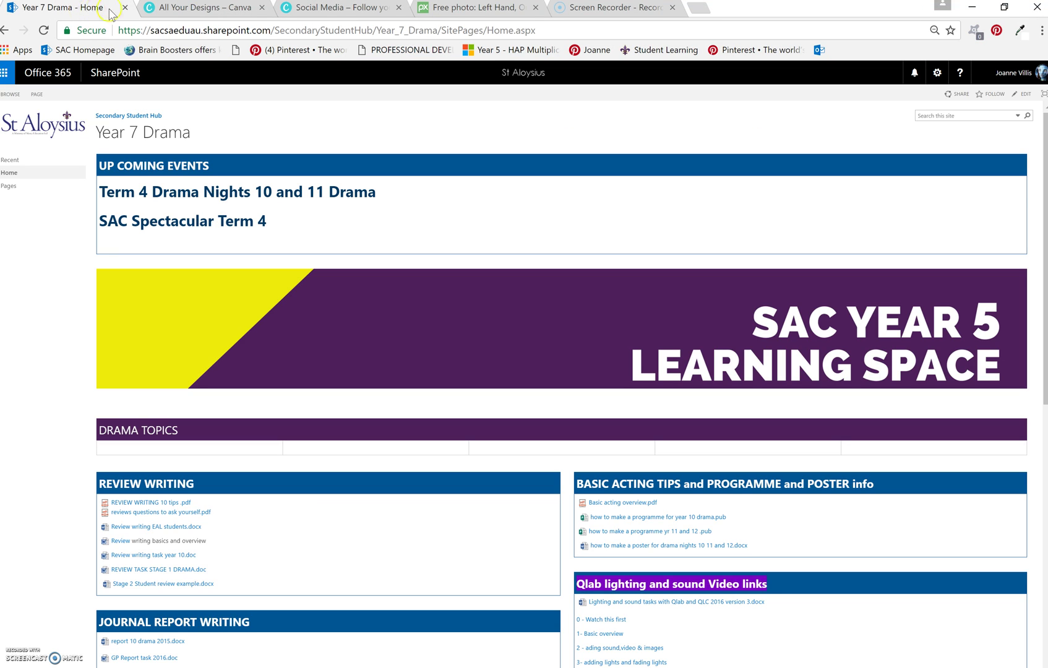
{"action": "left_click", "coordinate": [316, 9]}
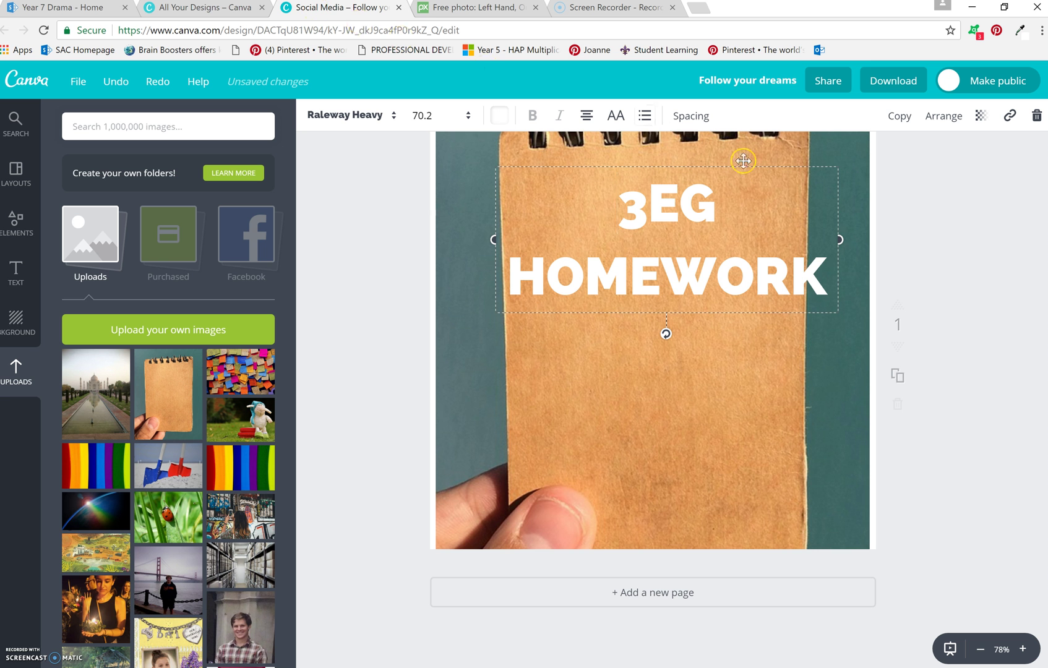
{"action": "left_click_drag", "start_coordinate": [828, 284], "coordinate": [627, 196]}
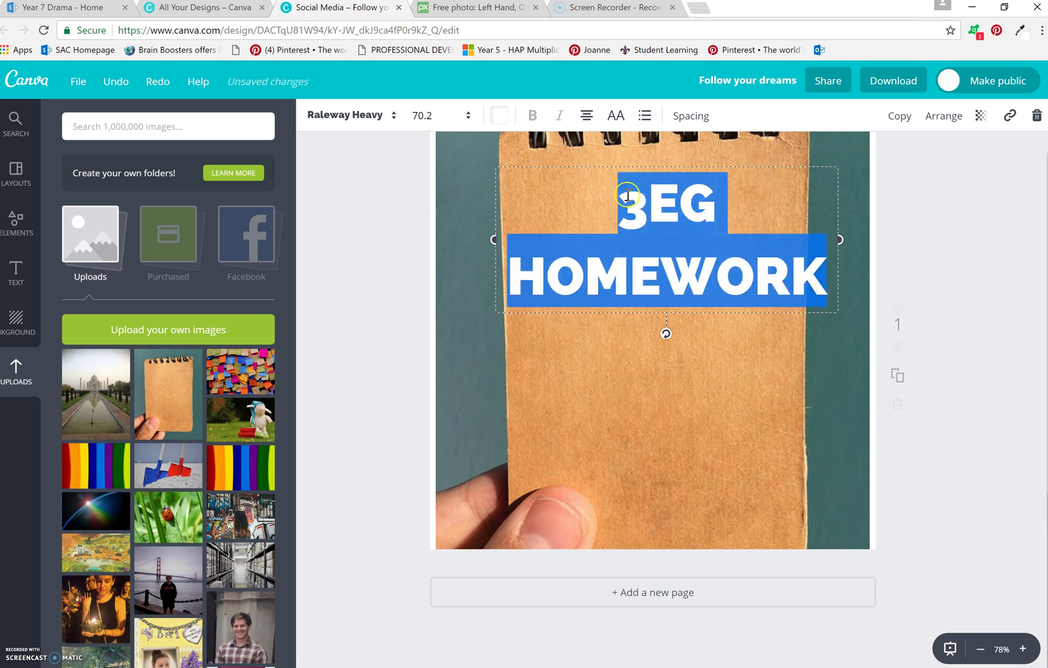
{"action": "type", "text": "dRA"}
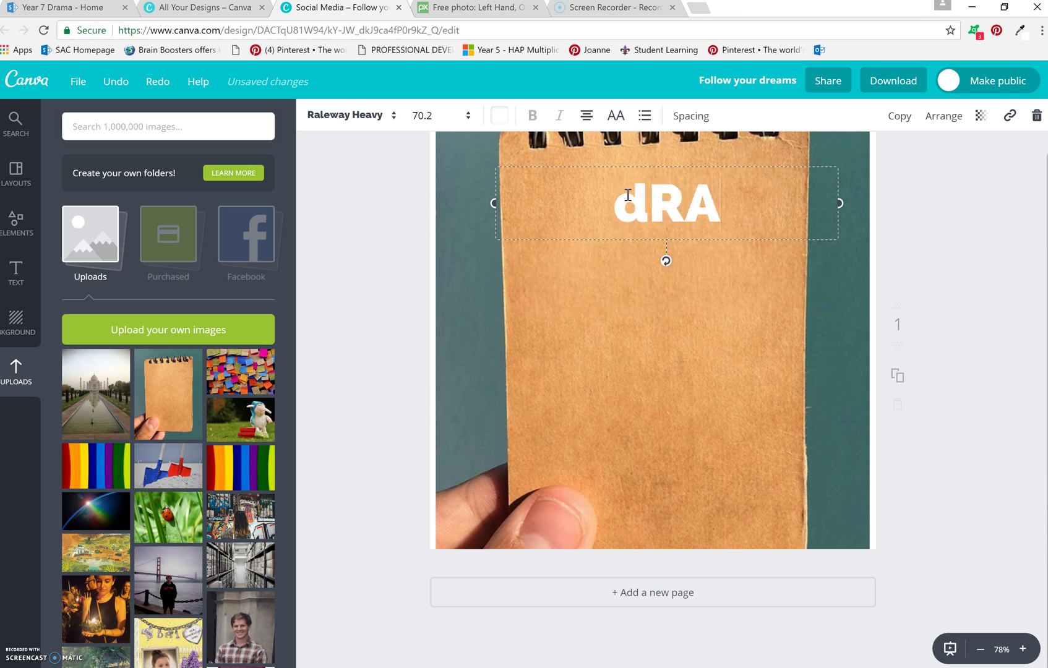
{"action": "key", "text": "BackSpace"}
{"action": "key", "text": "BackSpace"}
{"action": "key", "text": "BackSpace"}
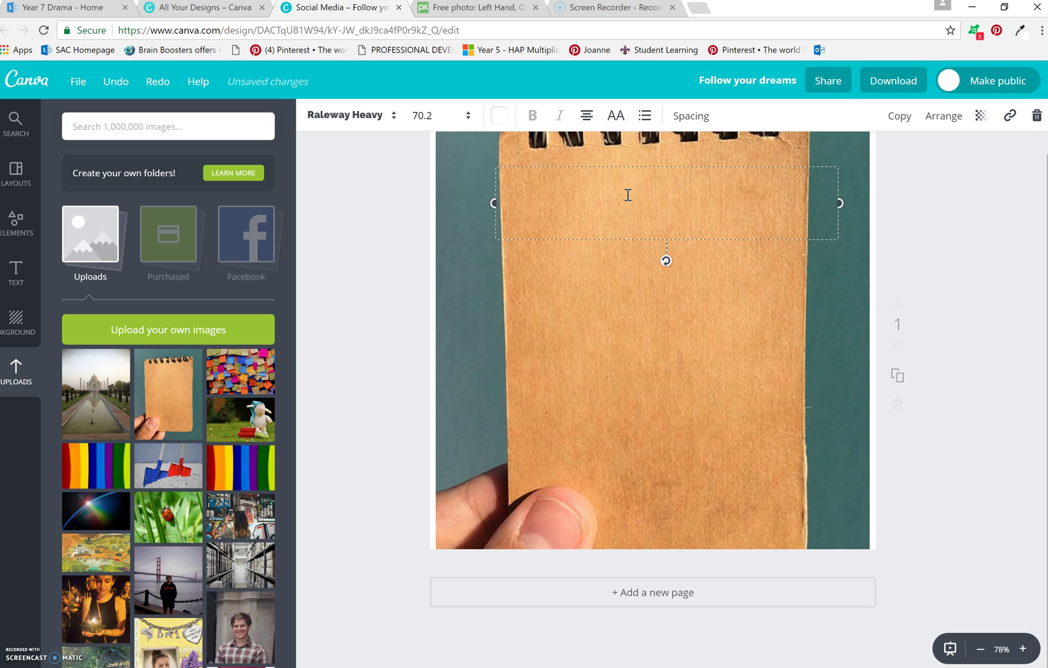
{"action": "type", "text": "Rr"}
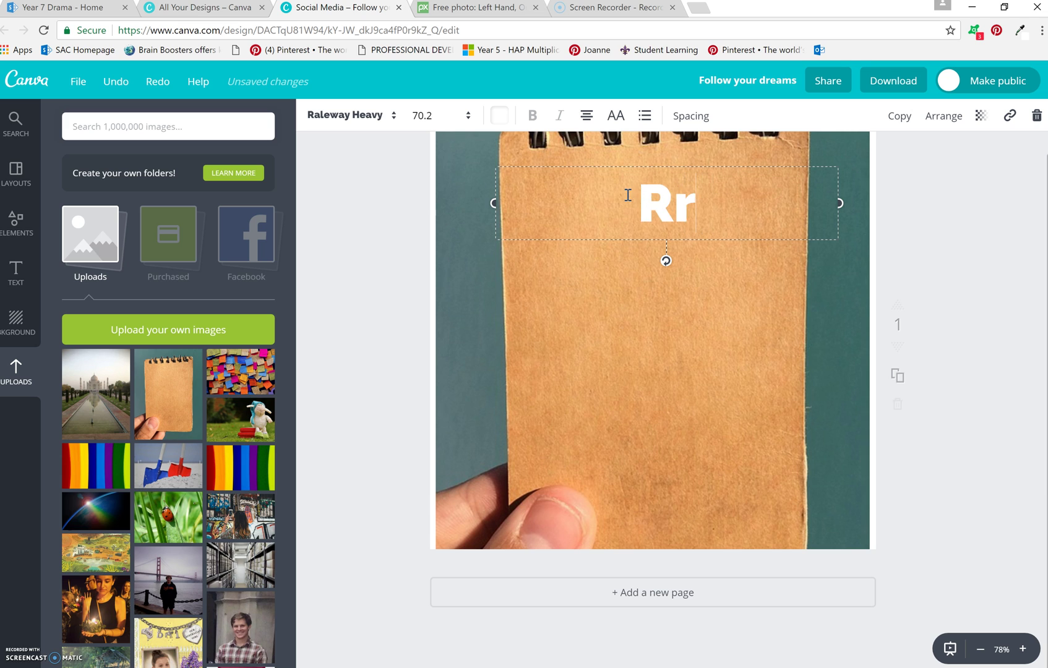
{"action": "key", "text": "BackSpace"}
{"action": "type", "text": "EVIEW "}
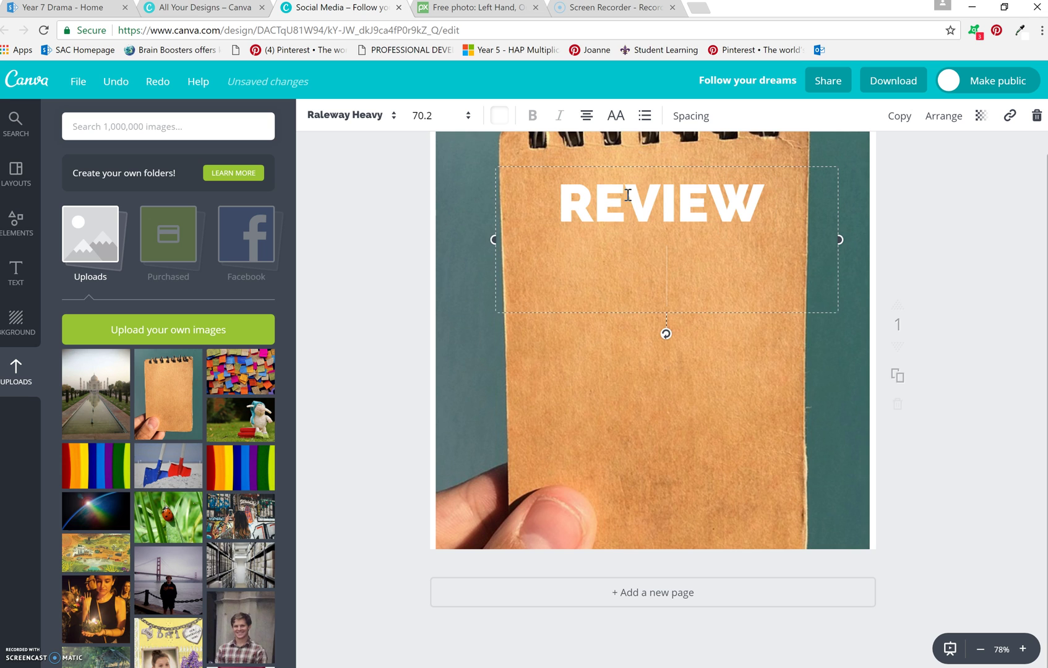
{"action": "type", "text": "WRITING"}
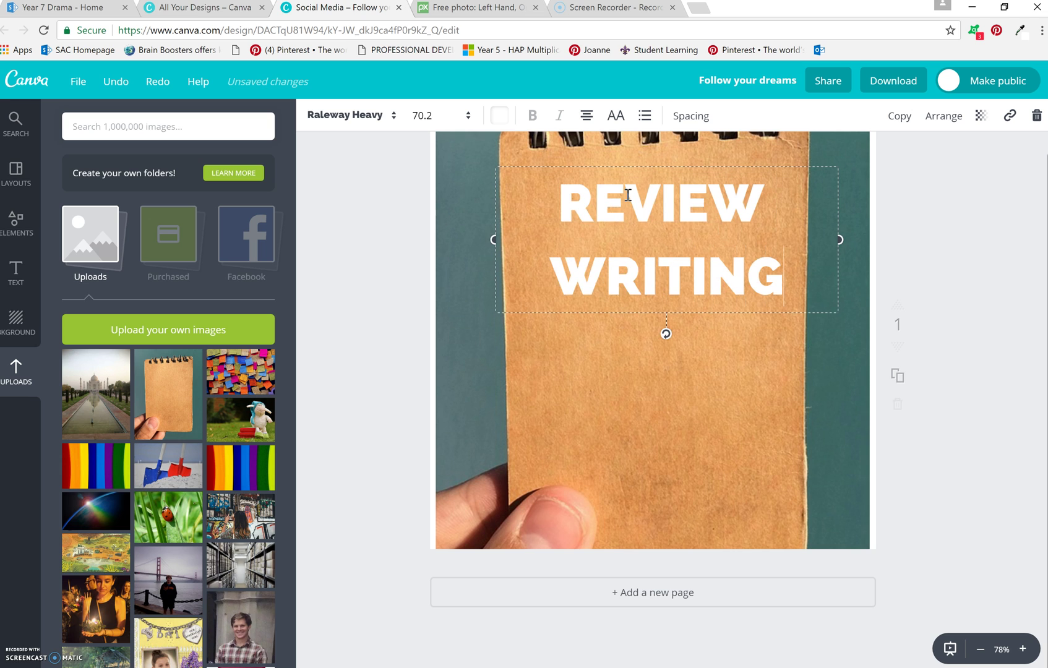
Download the design as a PNG into the Desktop Drama folder, named REVIEW WRITING
{"action": "left_click", "coordinate": [888, 186]}
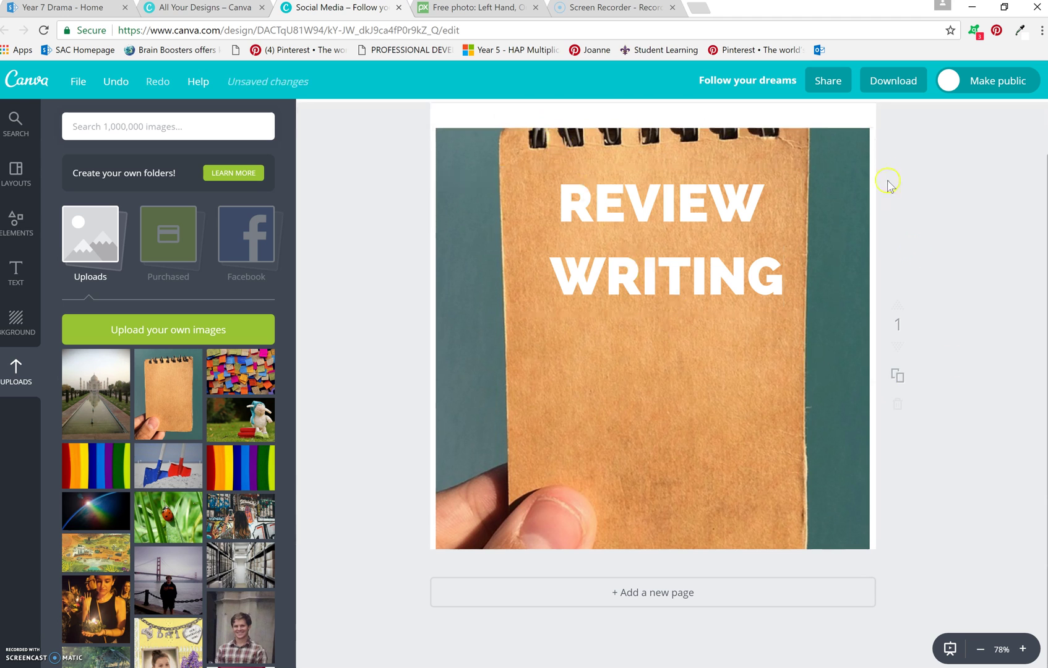
{"action": "left_click", "coordinate": [907, 79]}
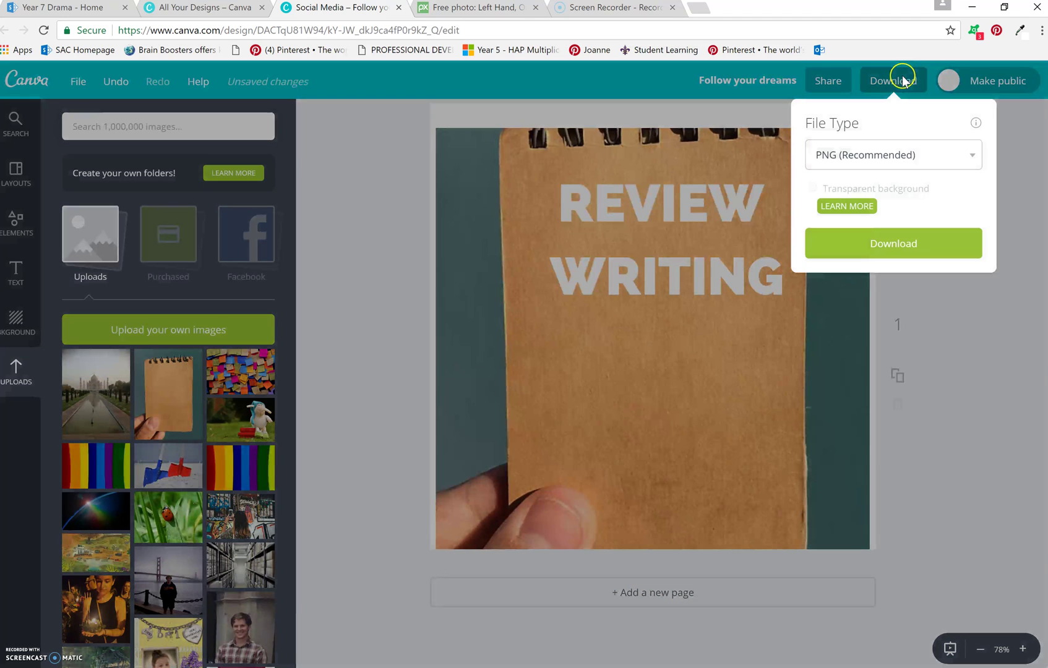
{"action": "left_click", "coordinate": [857, 244]}
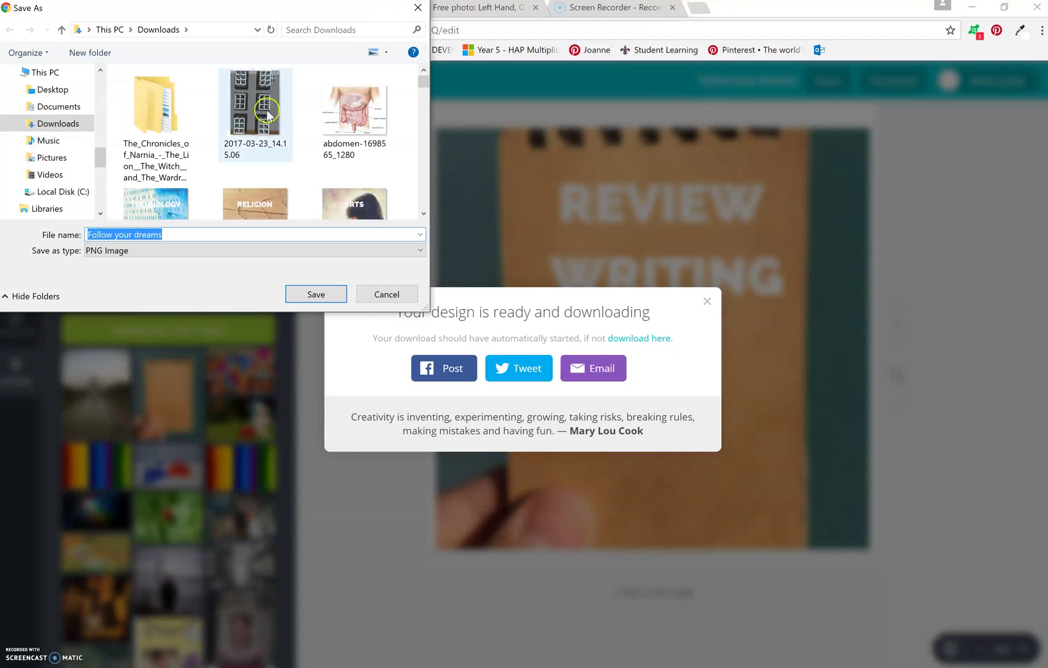
{"action": "left_click", "coordinate": [85, 91]}
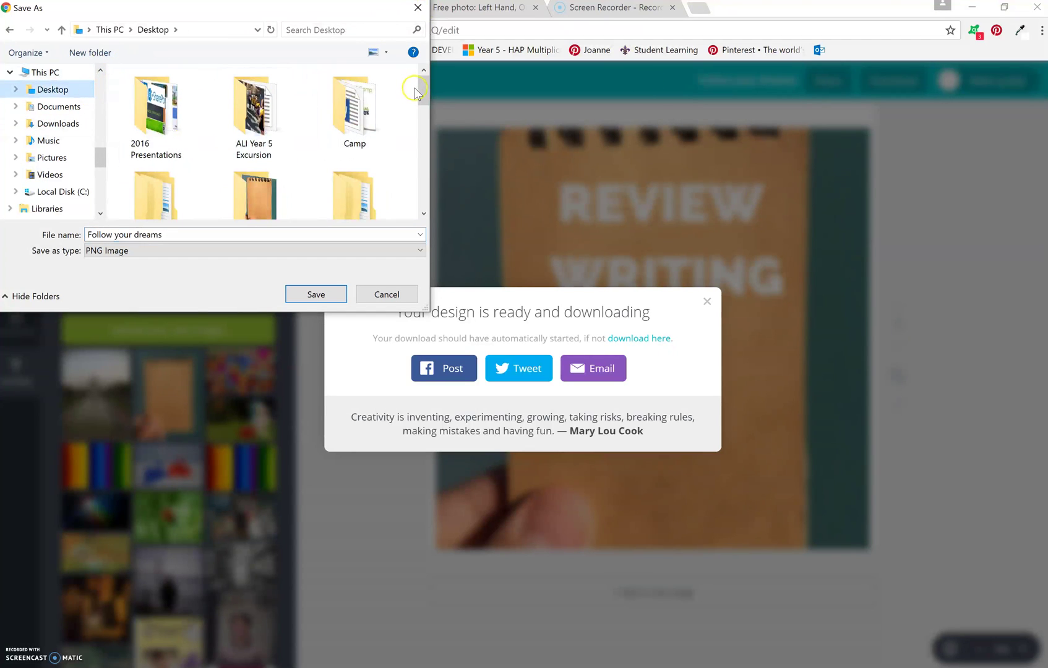
{"action": "mouse_move", "coordinate": [422, 93]}
{"action": "left_mouse_down"}
{"action": "mouse_move", "coordinate": [423, 126]}
{"action": "mouse_move", "coordinate": [425, 99]}
{"action": "left_mouse_up"}
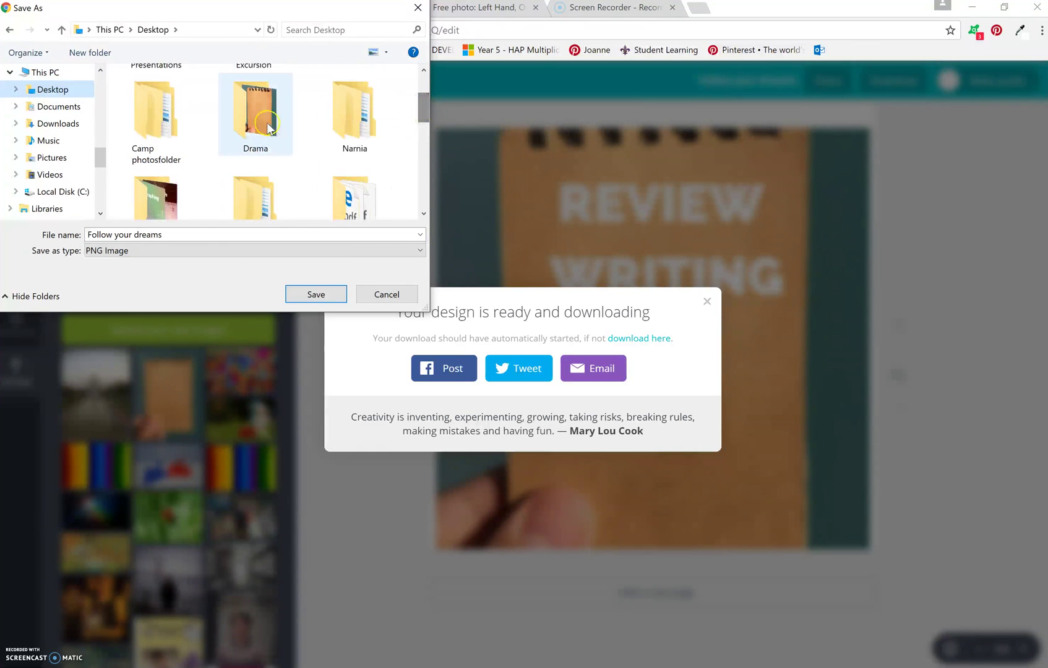
{"action": "left_click", "coordinate": [256, 115]}
{"action": "left_click", "coordinate": [186, 234]}
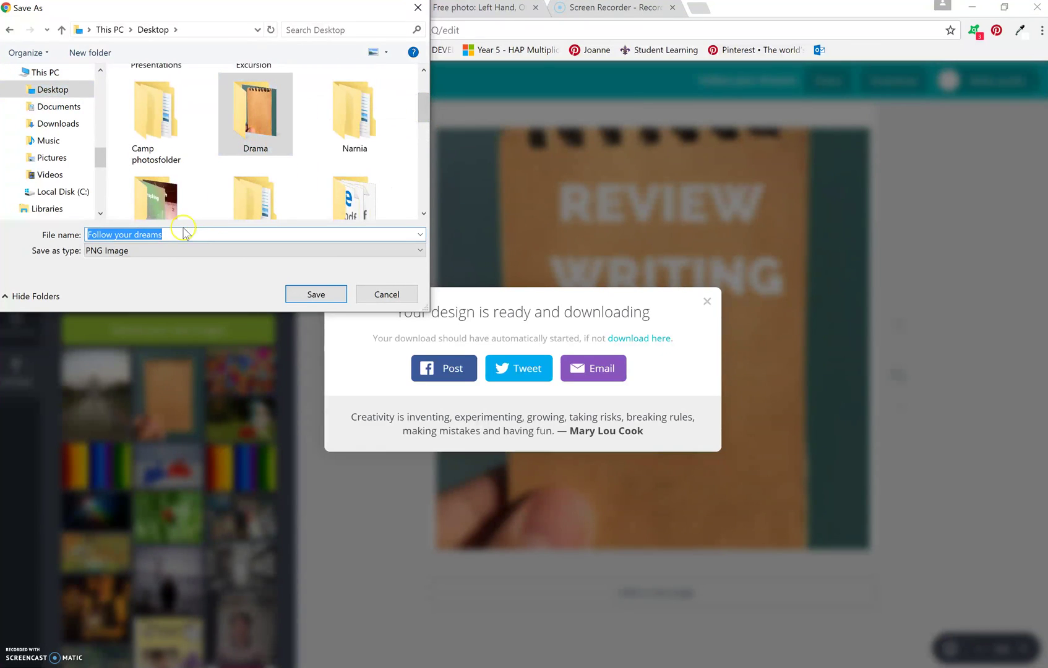
{"action": "type", "text": "rEVIEW WRITING TILE"}
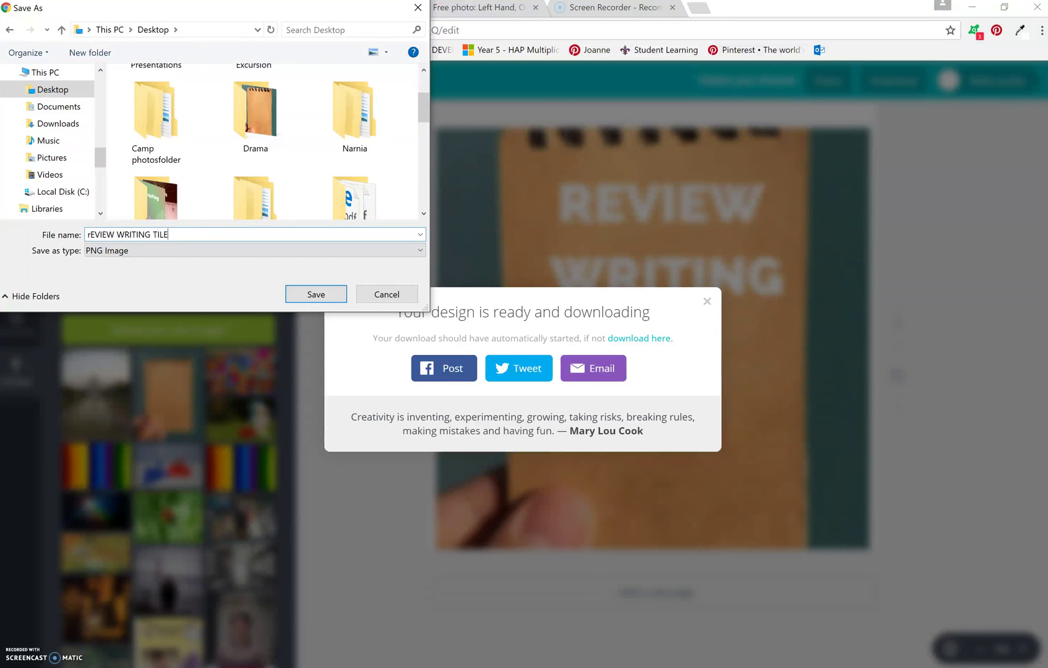
{"action": "key", "text": "Return"}
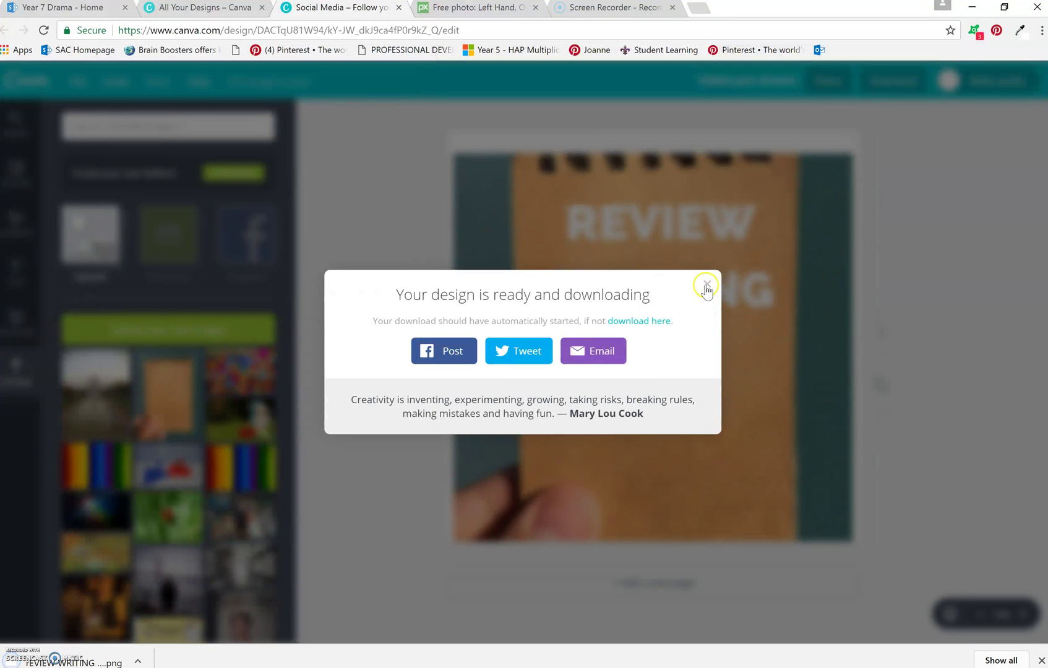
Put the Year 7 Drama page into edit mode, try inserting a picture from the computer, then cancel
{"action": "left_click", "coordinate": [389, 110]}
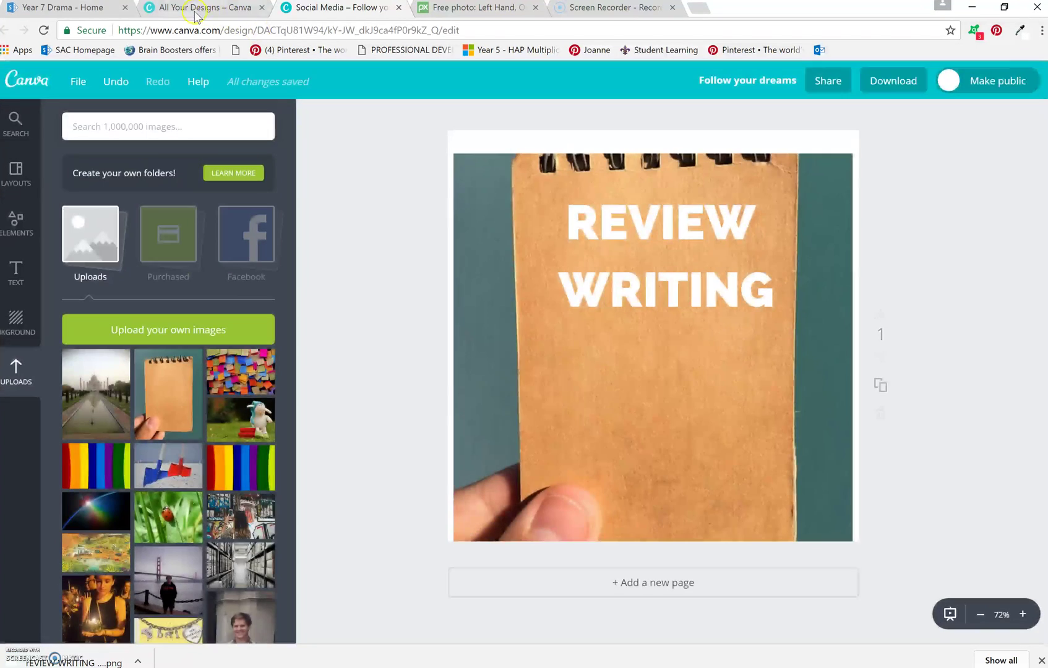
{"action": "left_click", "coordinate": [88, 16]}
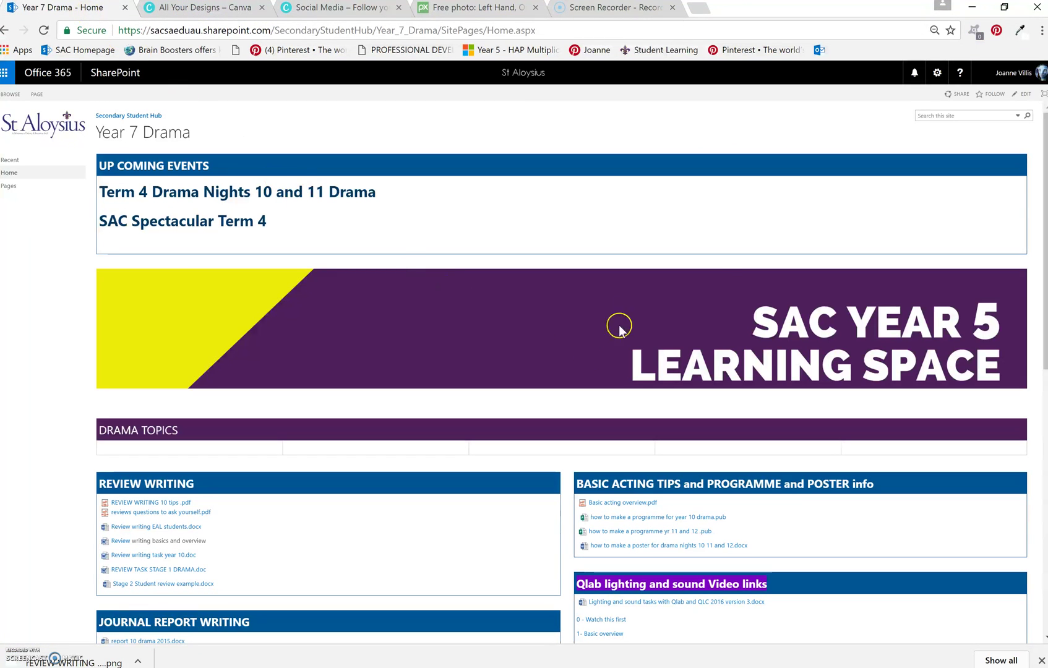
{"action": "left_click", "coordinate": [1024, 95]}
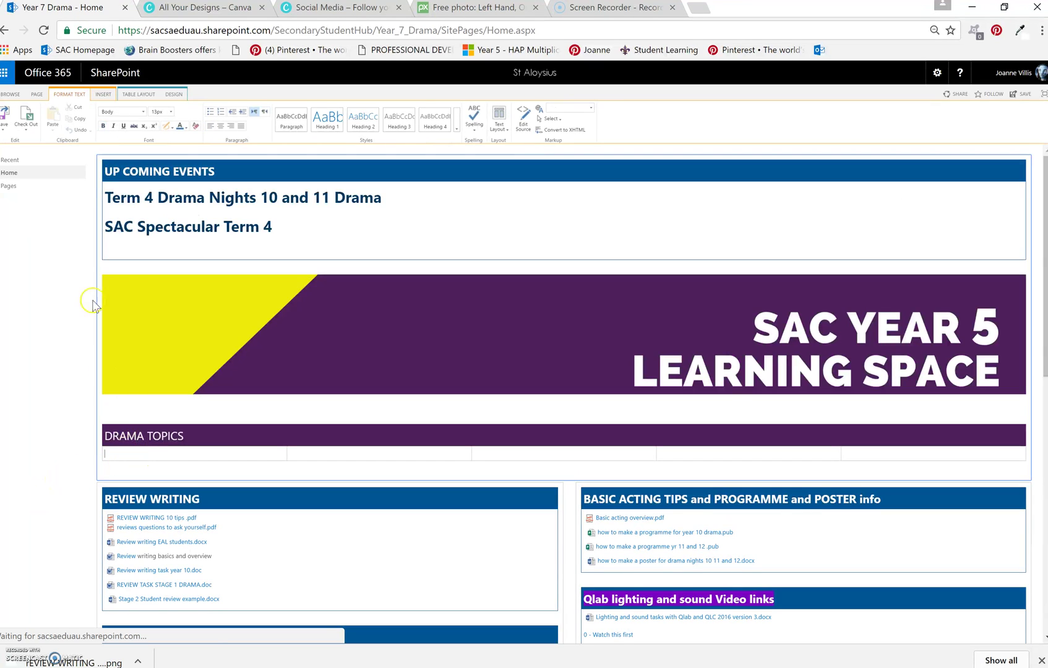
{"action": "left_click", "coordinate": [103, 96]}
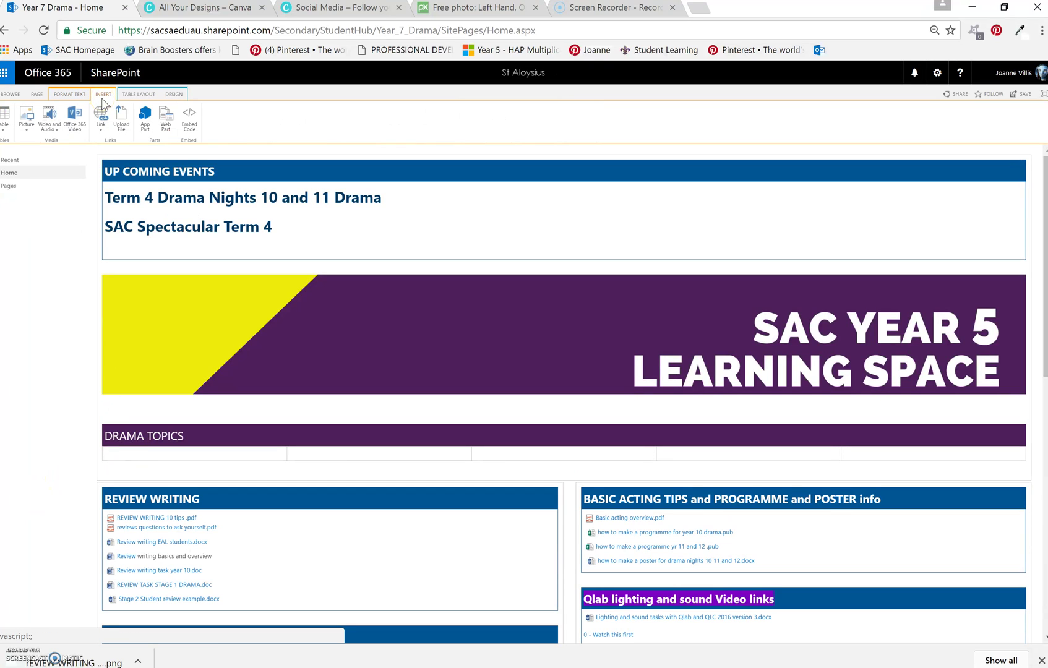
{"action": "left_click", "coordinate": [26, 123]}
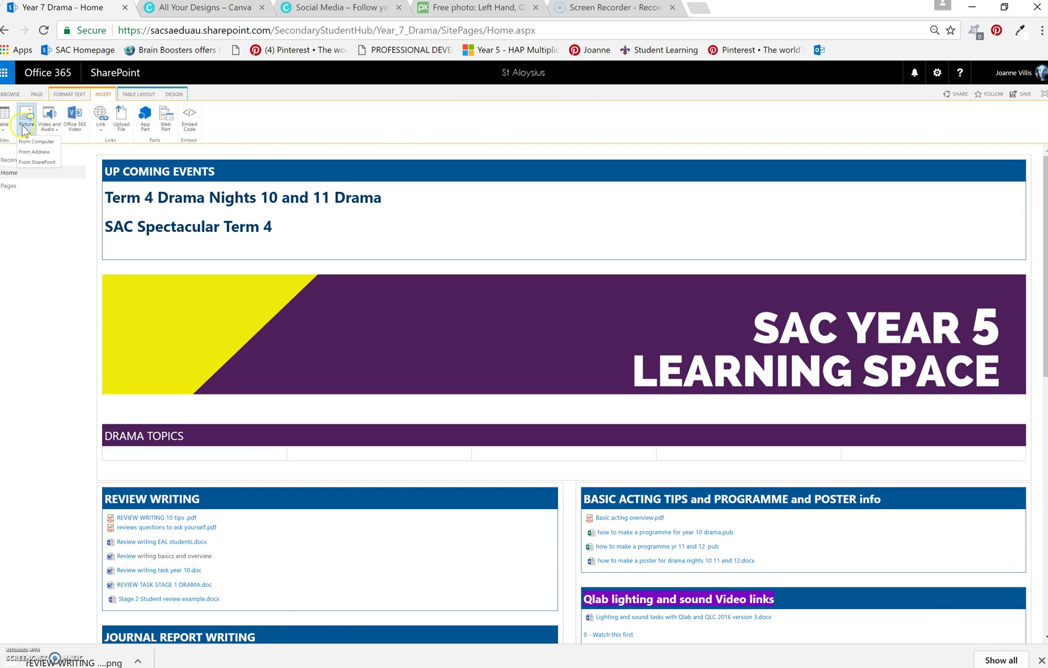
{"action": "left_click", "coordinate": [22, 146]}
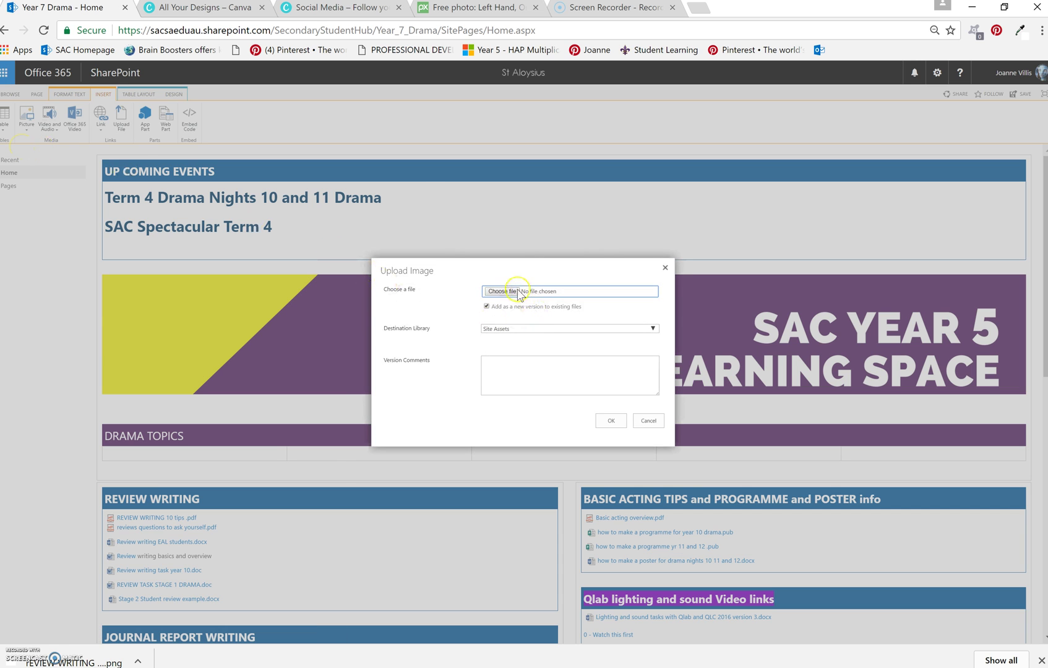
{"action": "left_click", "coordinate": [518, 292]}
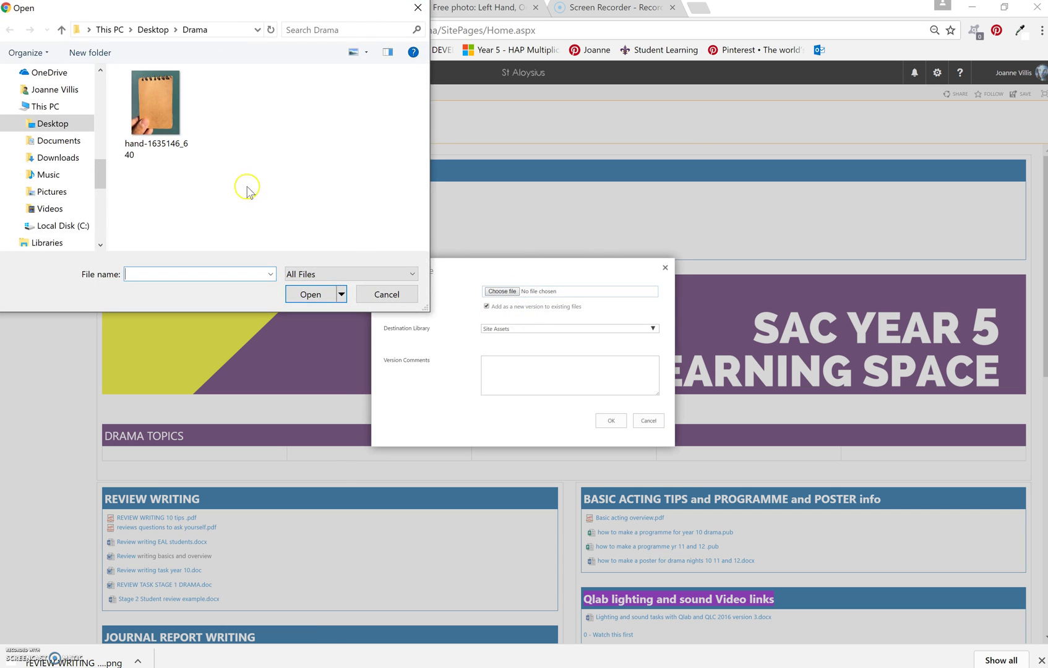
{"action": "left_click", "coordinate": [52, 123]}
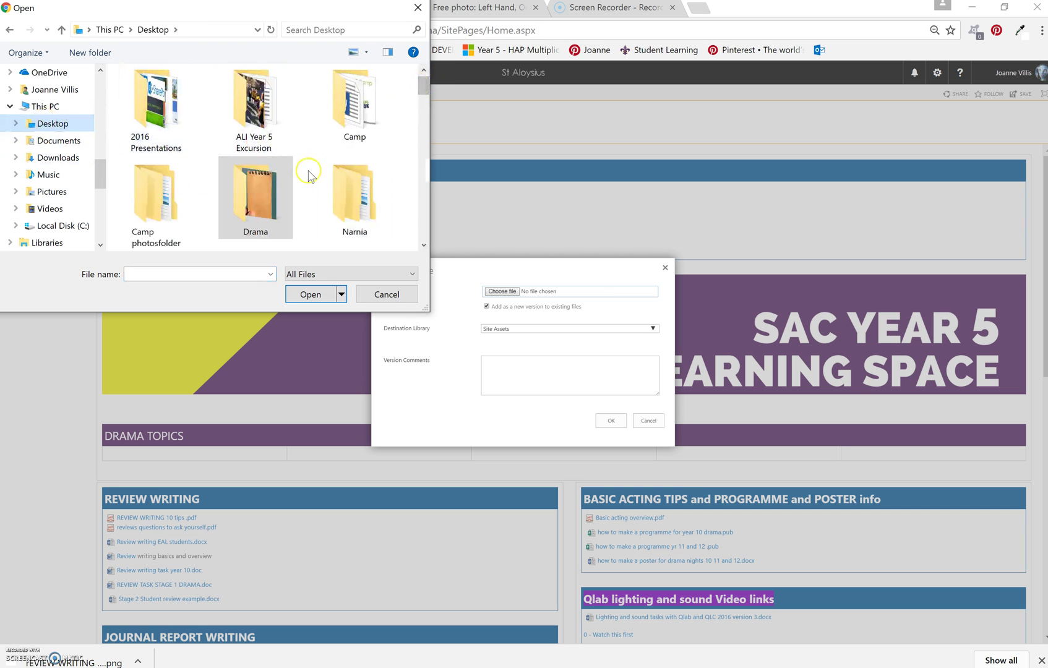
{"action": "double_click", "coordinate": [285, 189]}
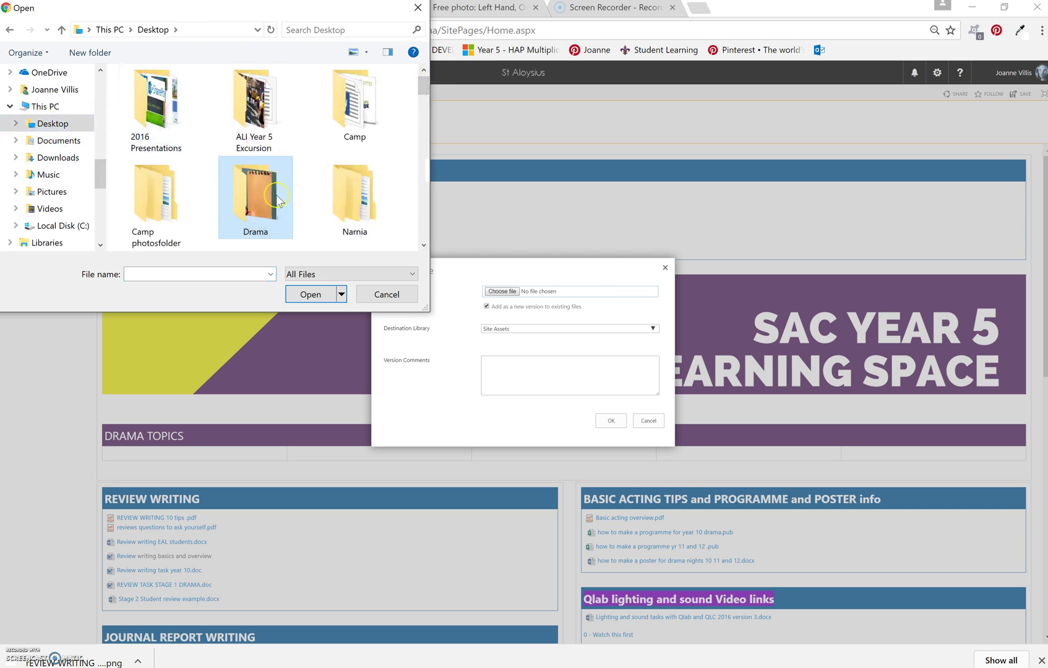
{"action": "left_click", "coordinate": [377, 296]}
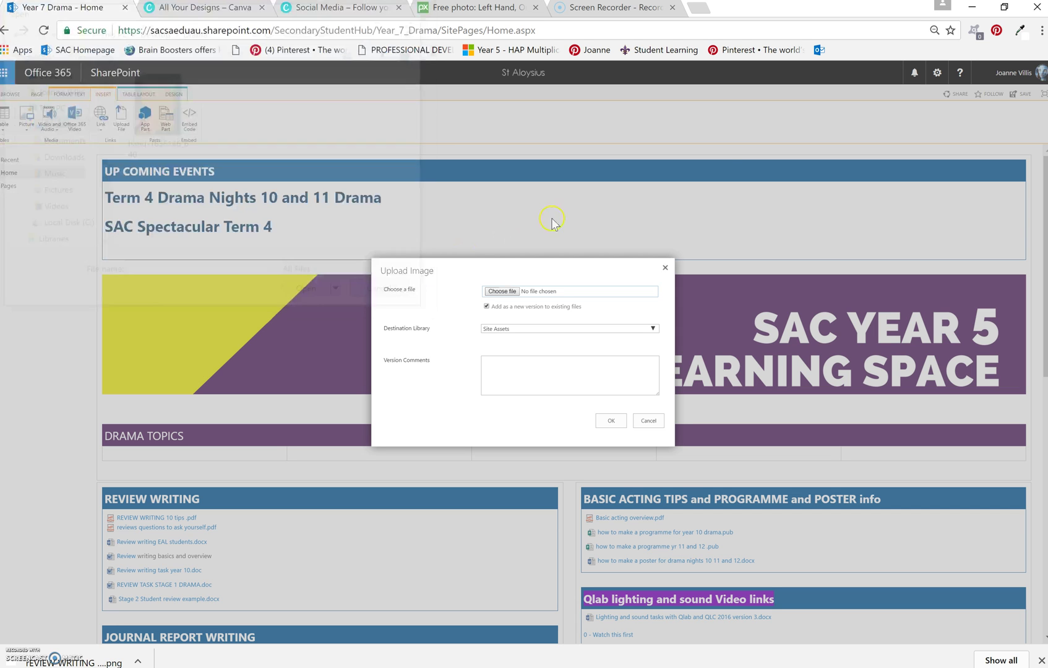
{"action": "left_click", "coordinate": [665, 267]}
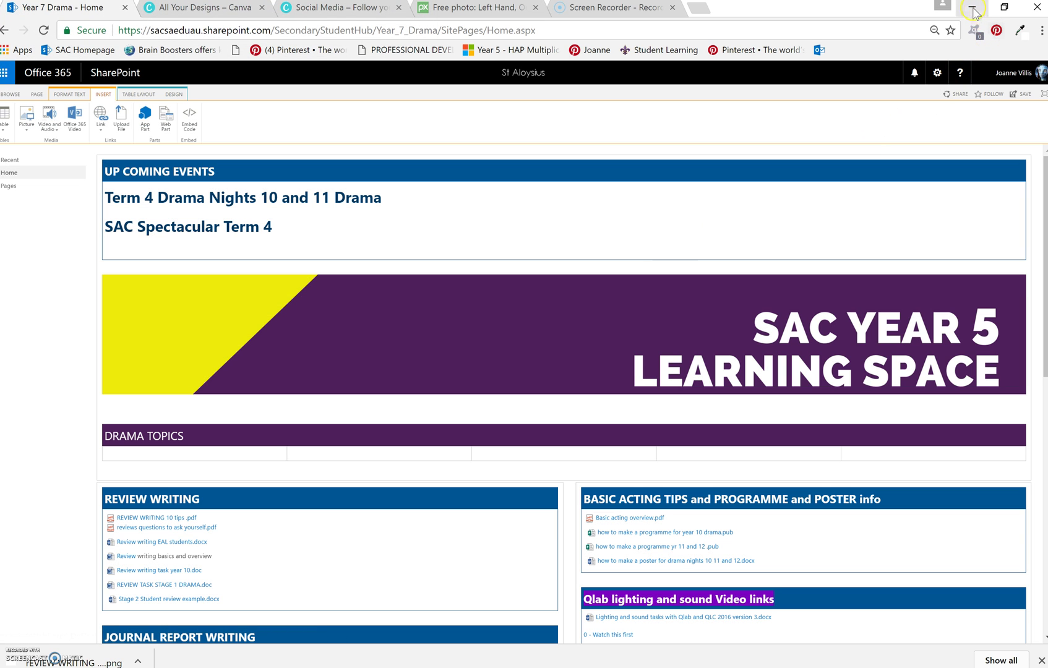
Copy the downloaded REVIEW WRITING image into the Desktop Drama folder
{"action": "left_click_drag", "start_coordinate": [71, 661], "coordinate": [124, 453]}
{"action": "left_click_drag", "start_coordinate": [71, 661], "coordinate": [516, 368]}
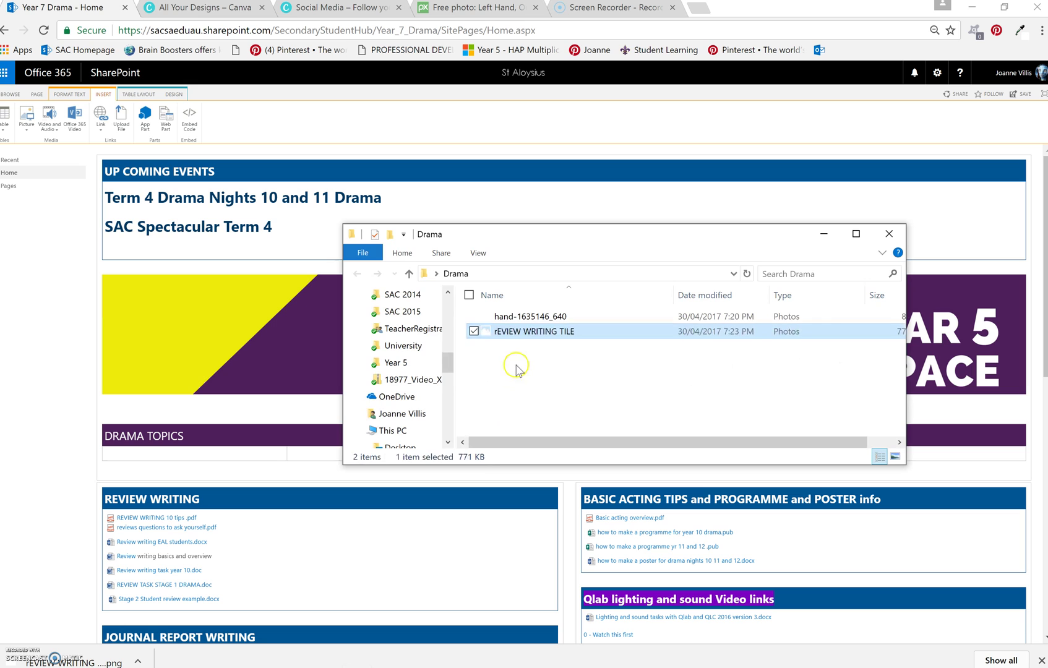
{"action": "left_click", "coordinate": [537, 388]}
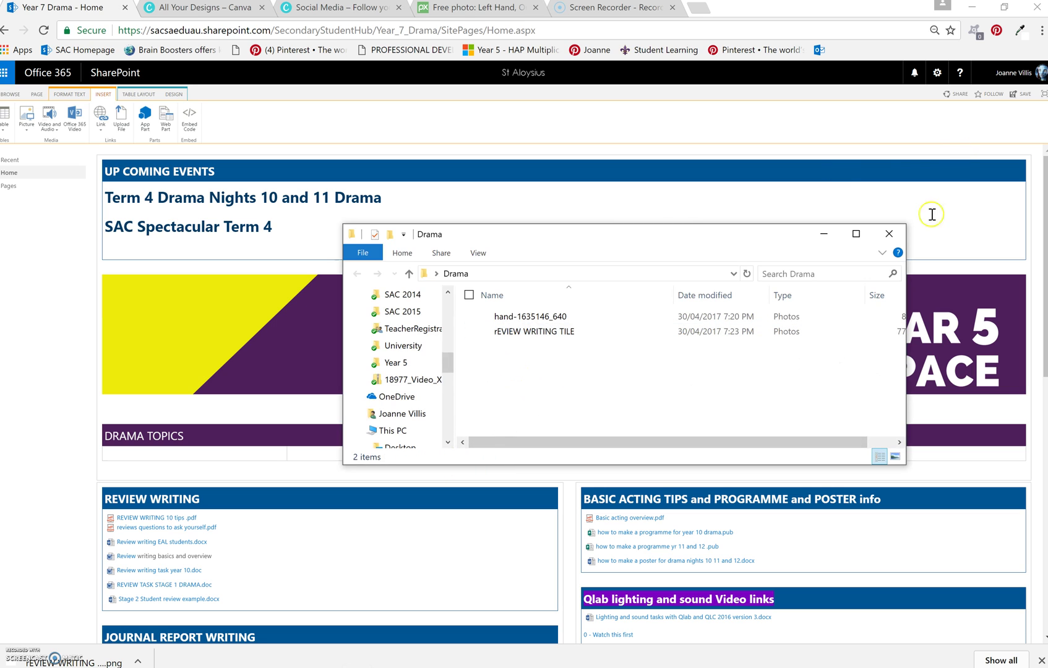
{"action": "left_click", "coordinate": [889, 234]}
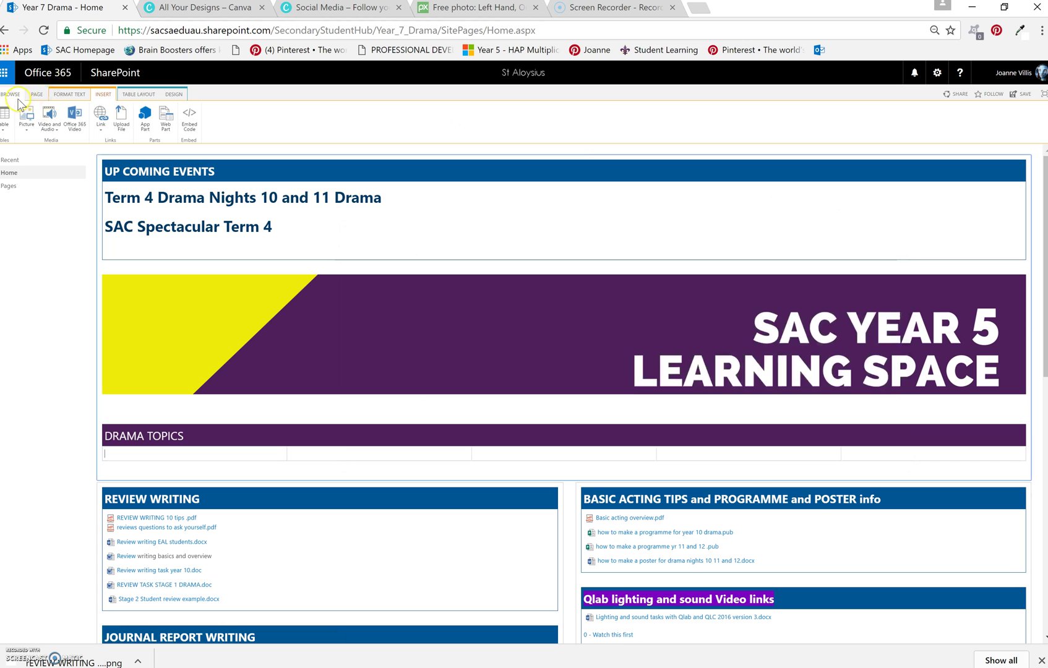
Insert the rEVIEW WRITING TILE image from the computer into the first DRAMA TOPICS cell
{"action": "left_click", "coordinate": [36, 138]}
{"action": "left_click", "coordinate": [28, 124]}
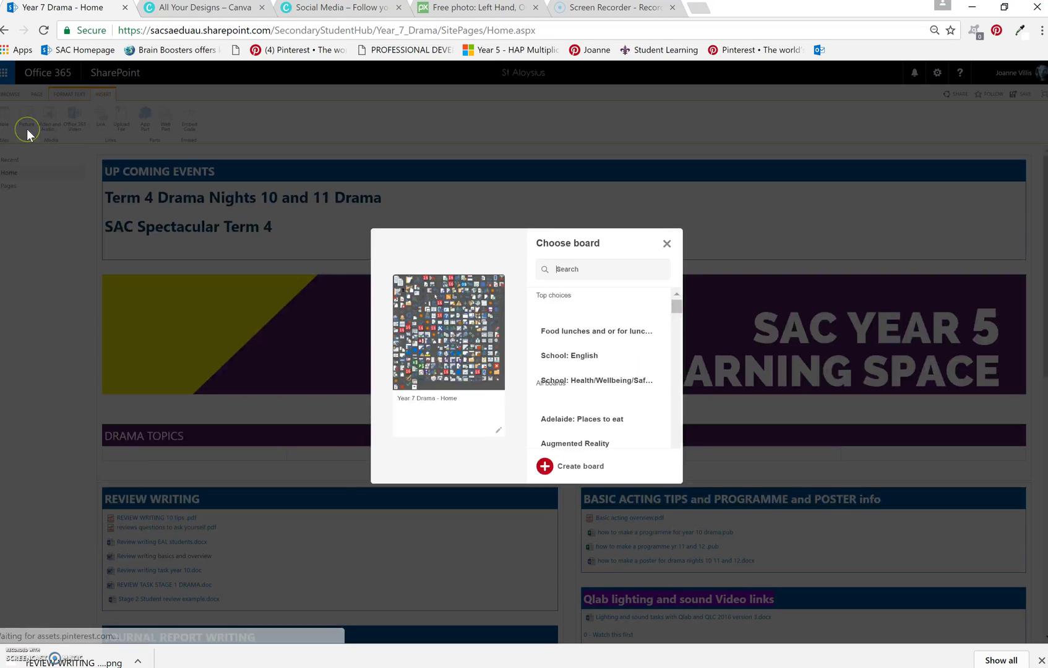
{"action": "left_click", "coordinate": [666, 243]}
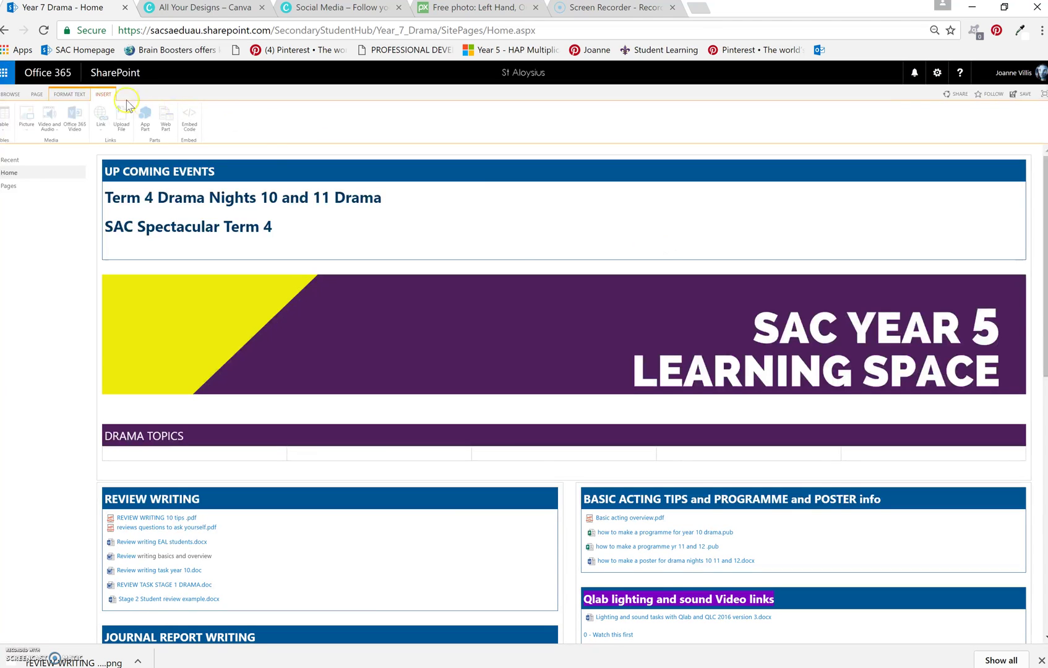
{"action": "left_click", "coordinate": [170, 166]}
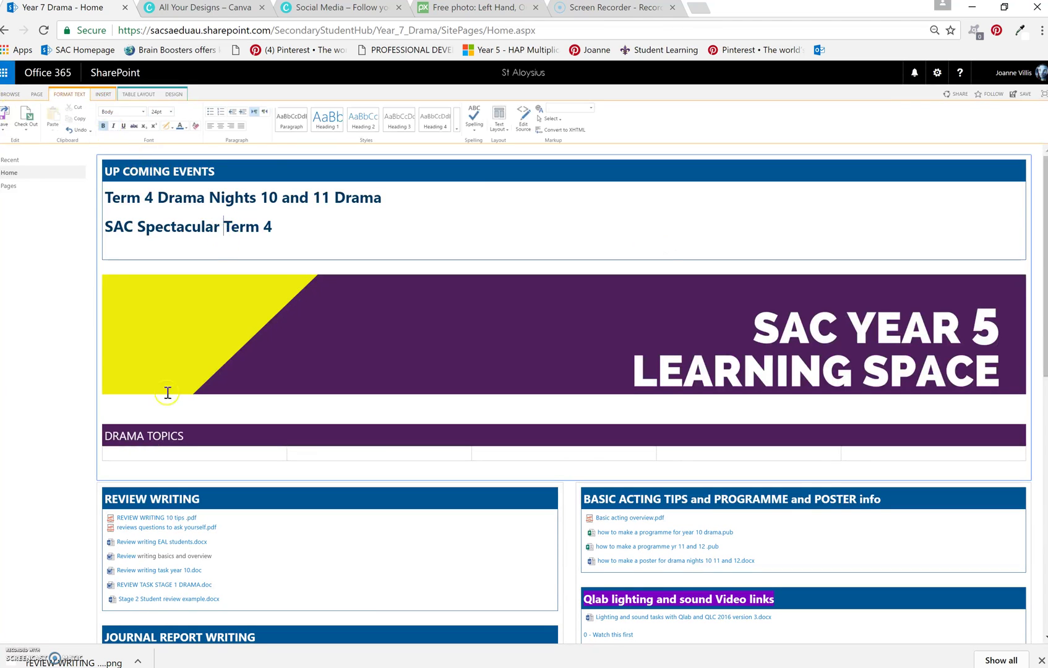
{"action": "left_click", "coordinate": [148, 454]}
{"action": "left_click", "coordinate": [103, 94]}
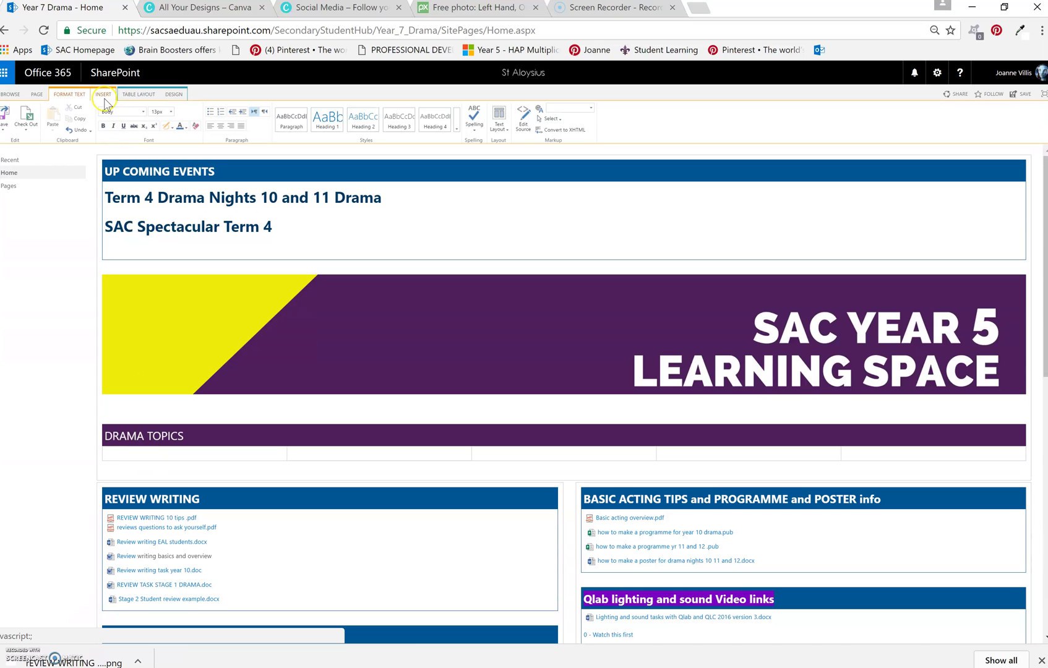
{"action": "left_click", "coordinate": [27, 122]}
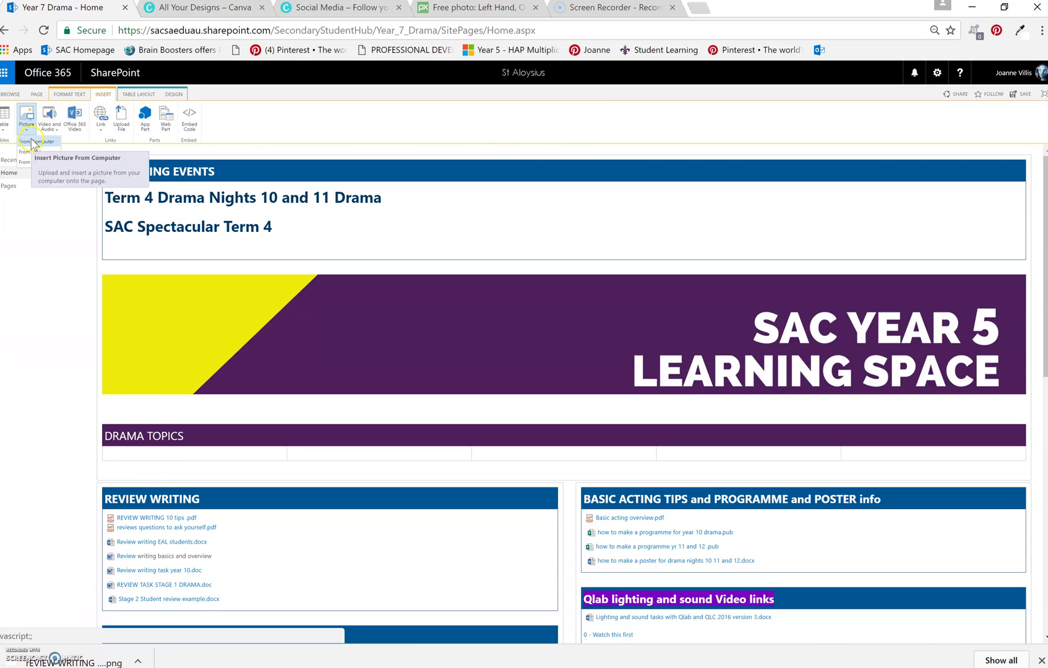
{"action": "left_click", "coordinate": [34, 142]}
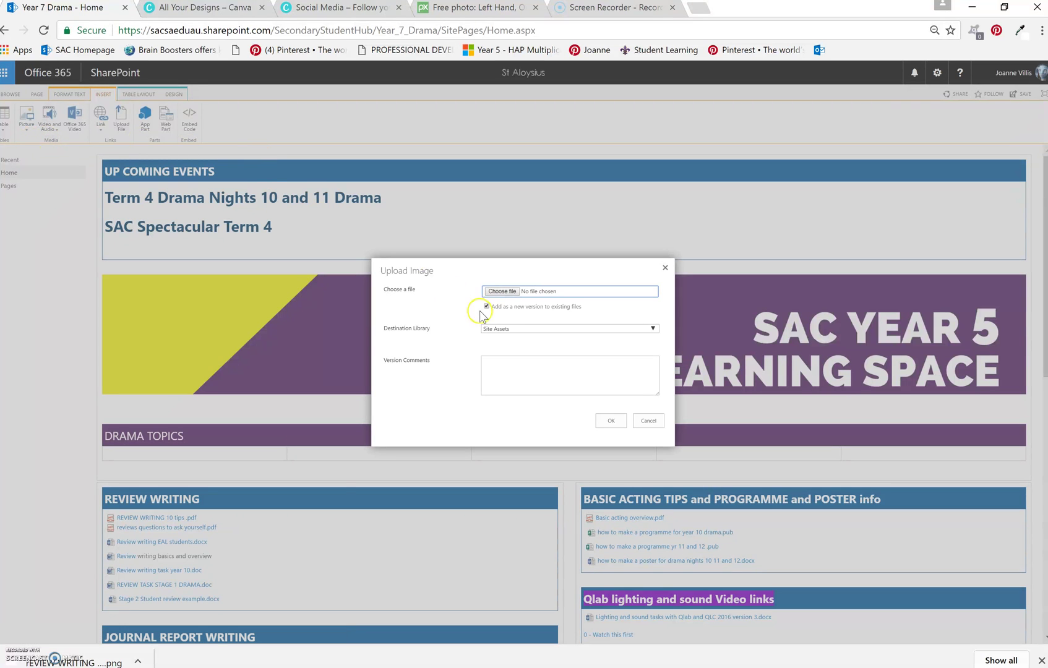
{"action": "left_click", "coordinate": [496, 295]}
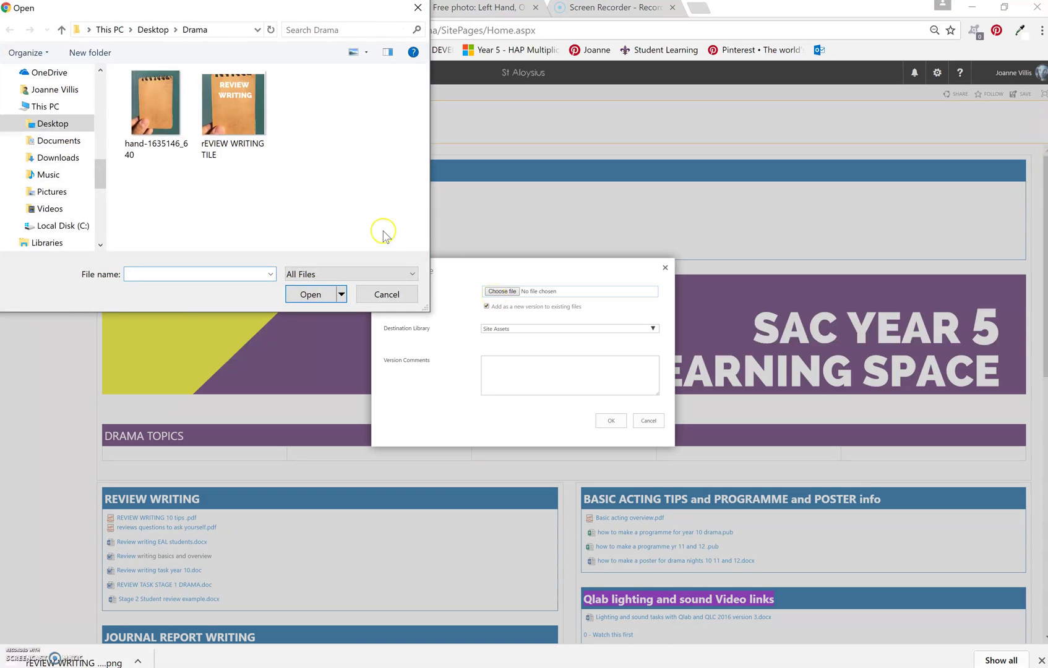
{"action": "left_click", "coordinate": [250, 136]}
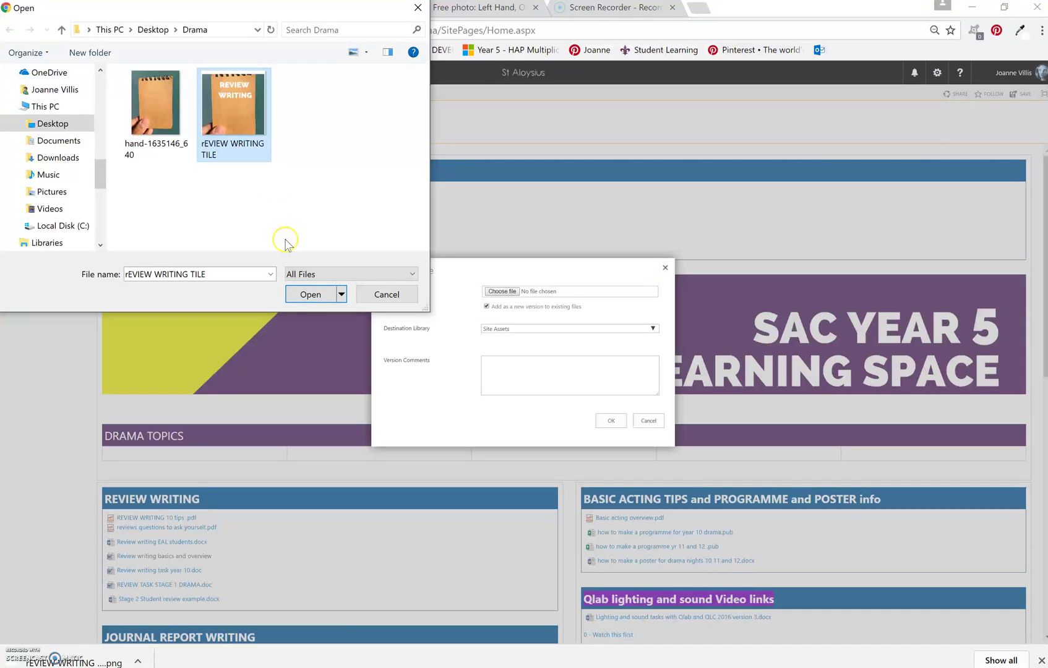
{"action": "left_click", "coordinate": [310, 295]}
{"action": "left_click", "coordinate": [595, 422]}
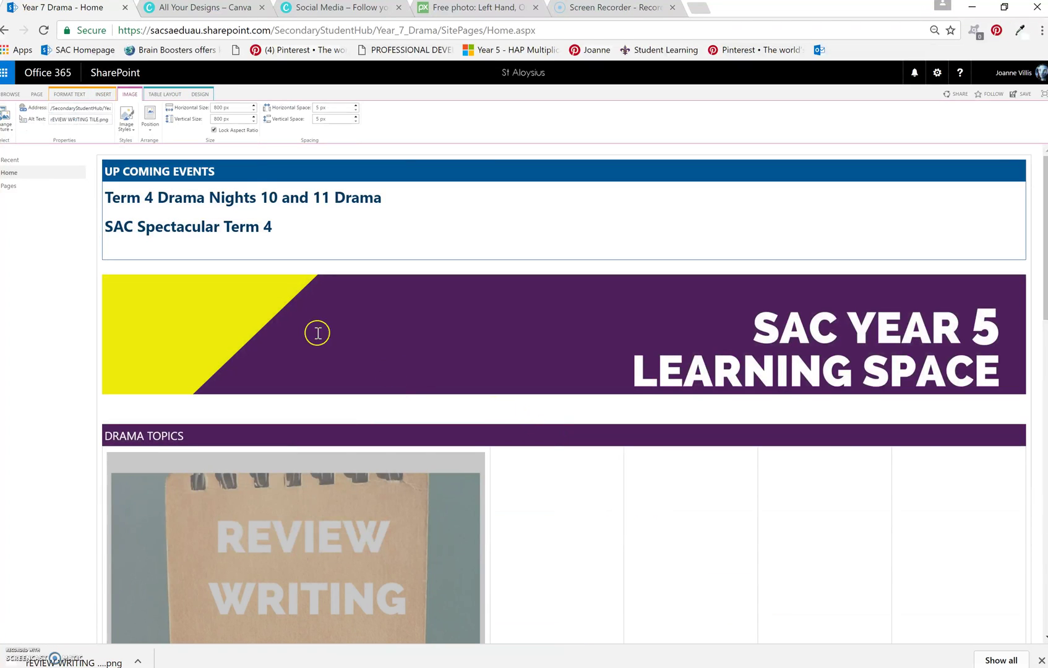
Set the image width to 300 px and both spacing values to 0 px
{"action": "left_click", "coordinate": [239, 111]}
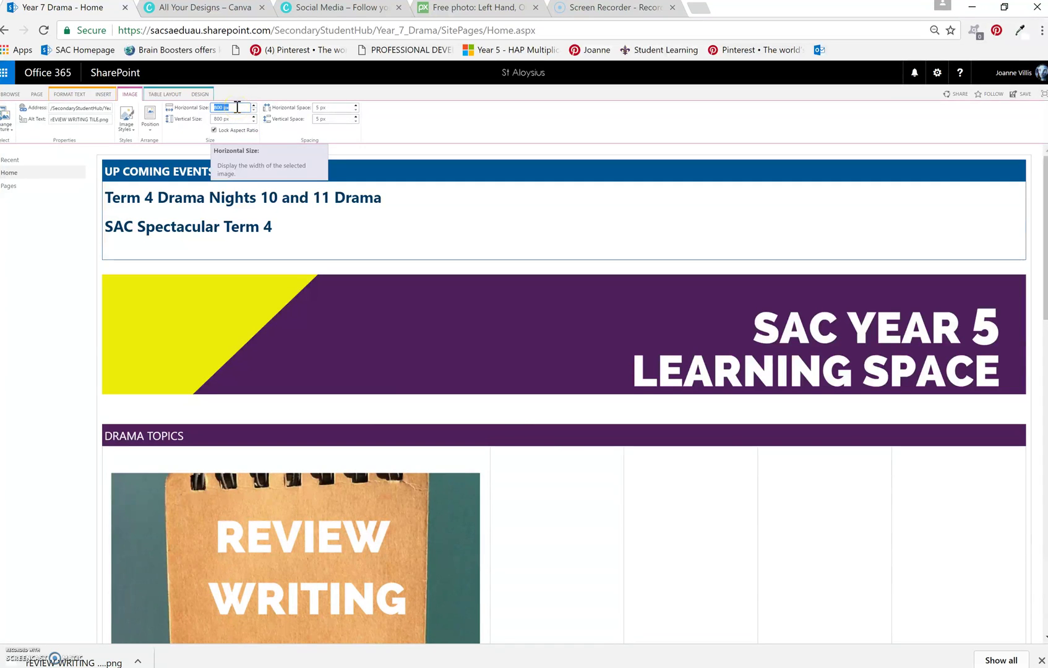
{"action": "type", "text": "300"}
{"action": "key", "text": "Return"}
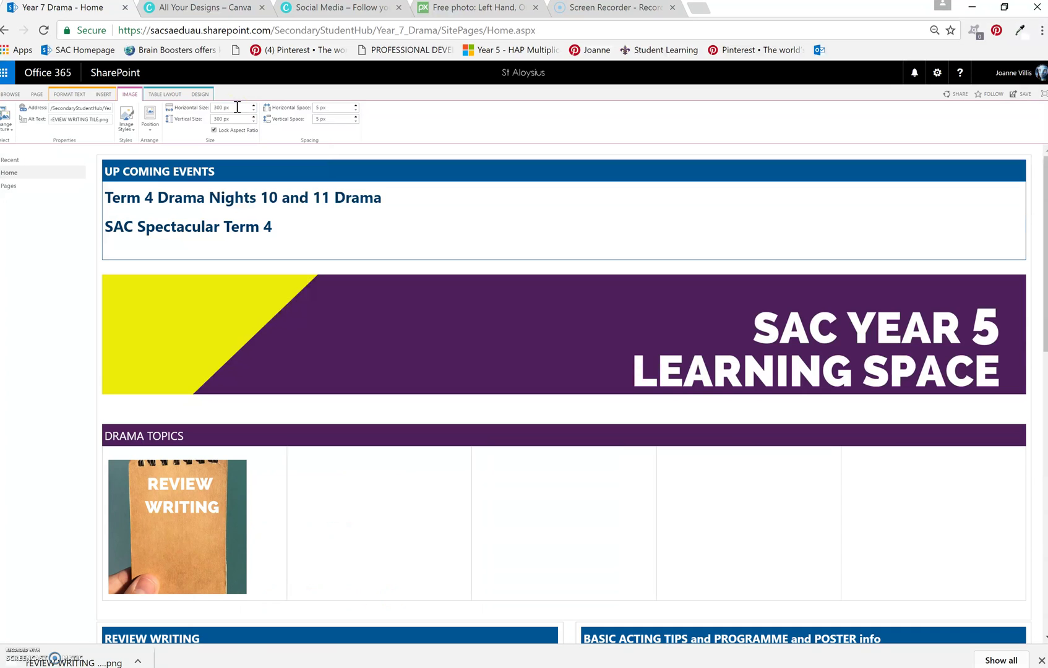
{"action": "left_click", "coordinate": [356, 110]}
{"action": "left_click", "coordinate": [356, 122]}
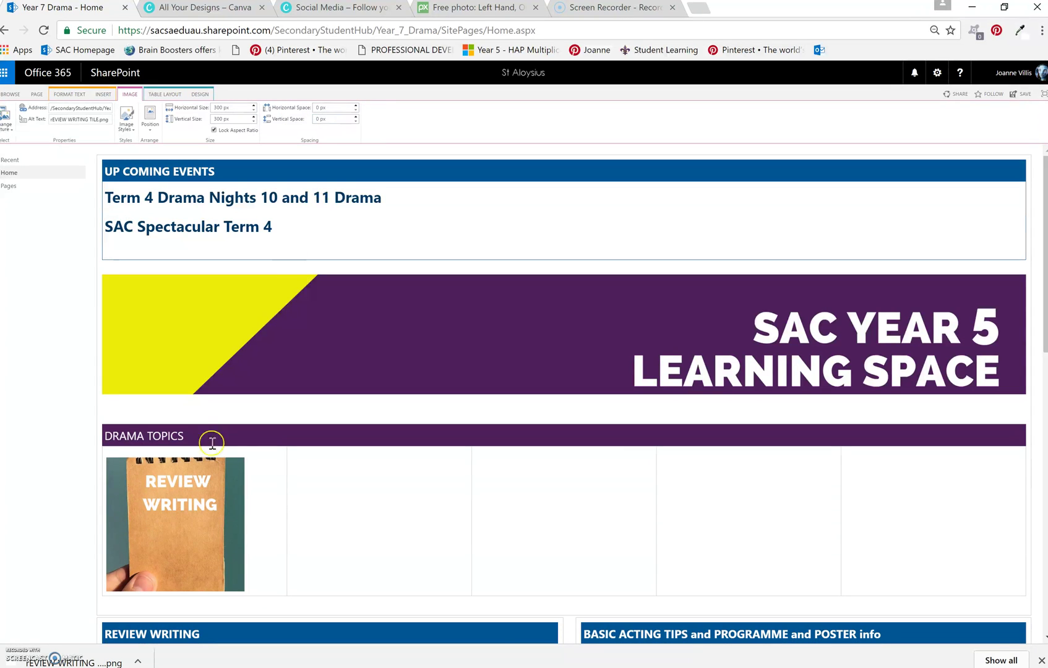
Centre the REVIEW WRITING image in its table cell and save the page
{"action": "left_click_drag", "start_coordinate": [192, 496], "coordinate": [80, 108]}
{"action": "left_click", "coordinate": [75, 97]}
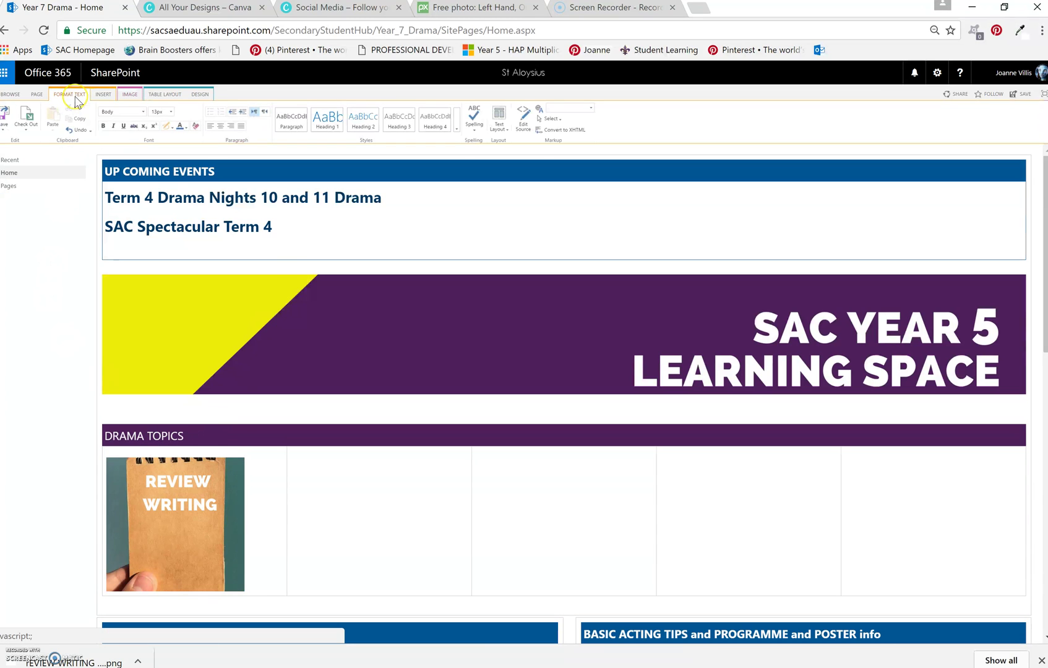
{"action": "left_click", "coordinate": [220, 125]}
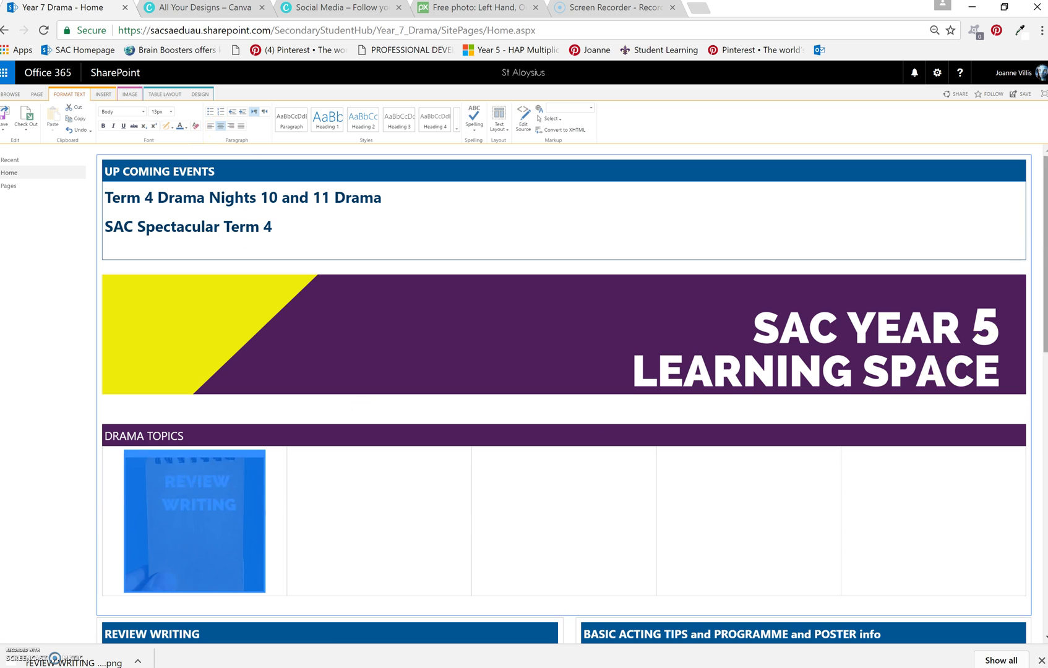
{"action": "left_click", "coordinate": [1026, 96]}
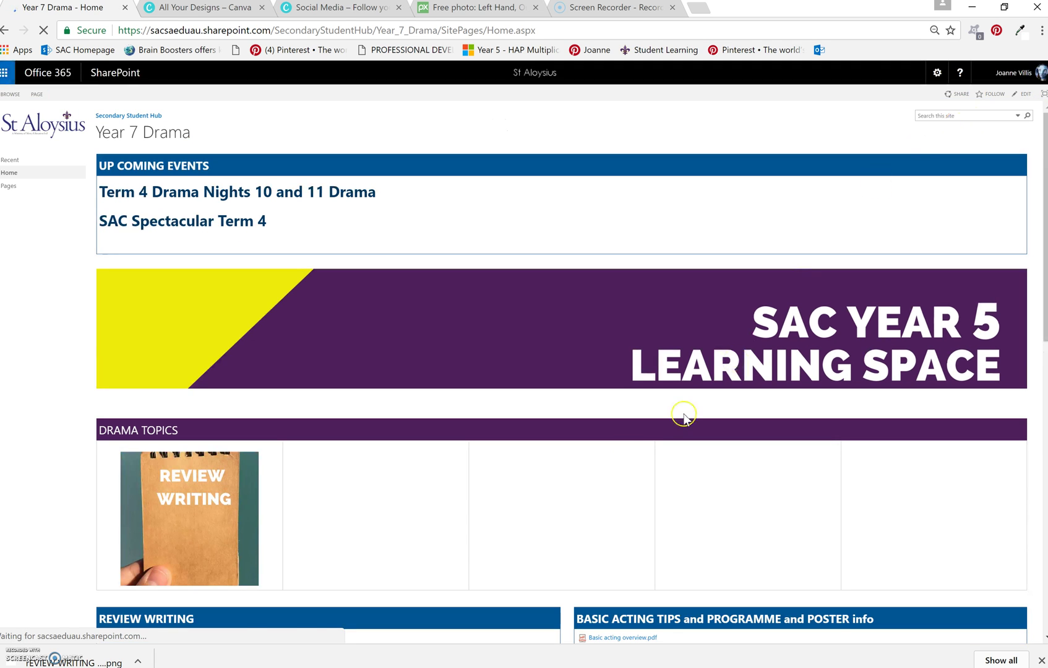
Create and save a blank site page named Drama Review writing via View All Pages
{"action": "scroll", "coordinate": [539, 557], "scroll_direction": "down", "scroll_amount": 2}
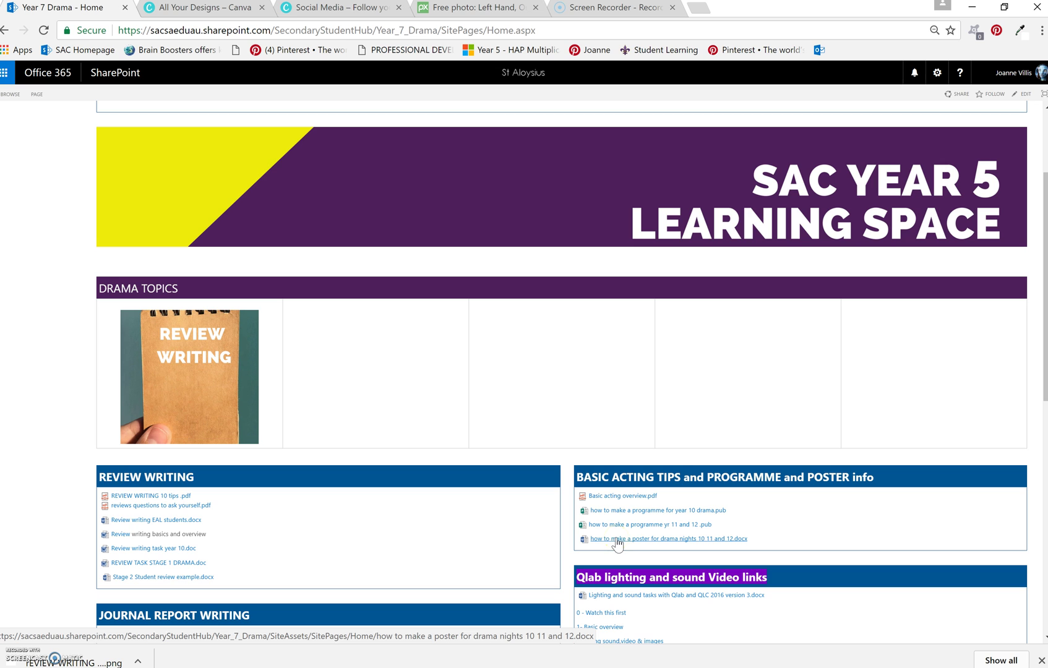
{"action": "scroll", "coordinate": [617, 544], "scroll_direction": "up", "scroll_amount": 3}
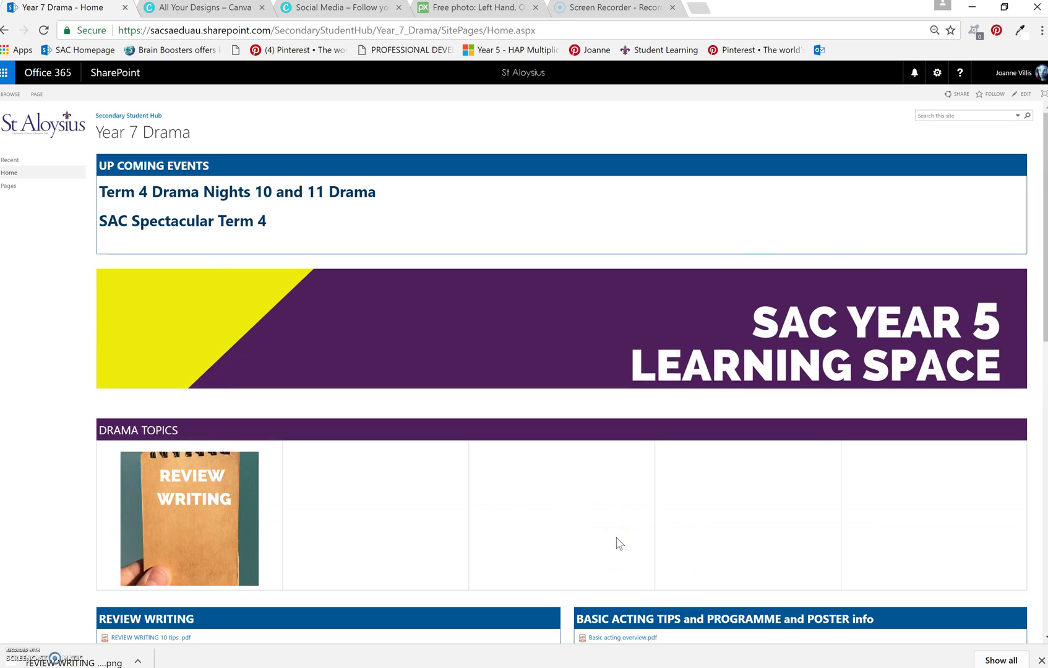
{"action": "left_click", "coordinate": [42, 95]}
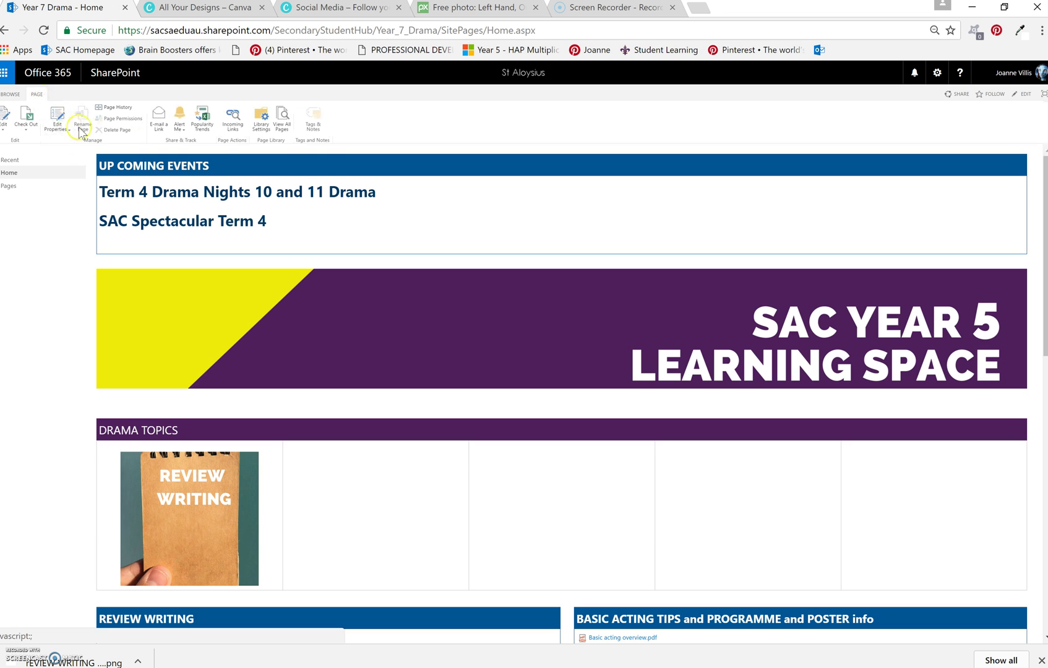
{"action": "left_click", "coordinate": [285, 123]}
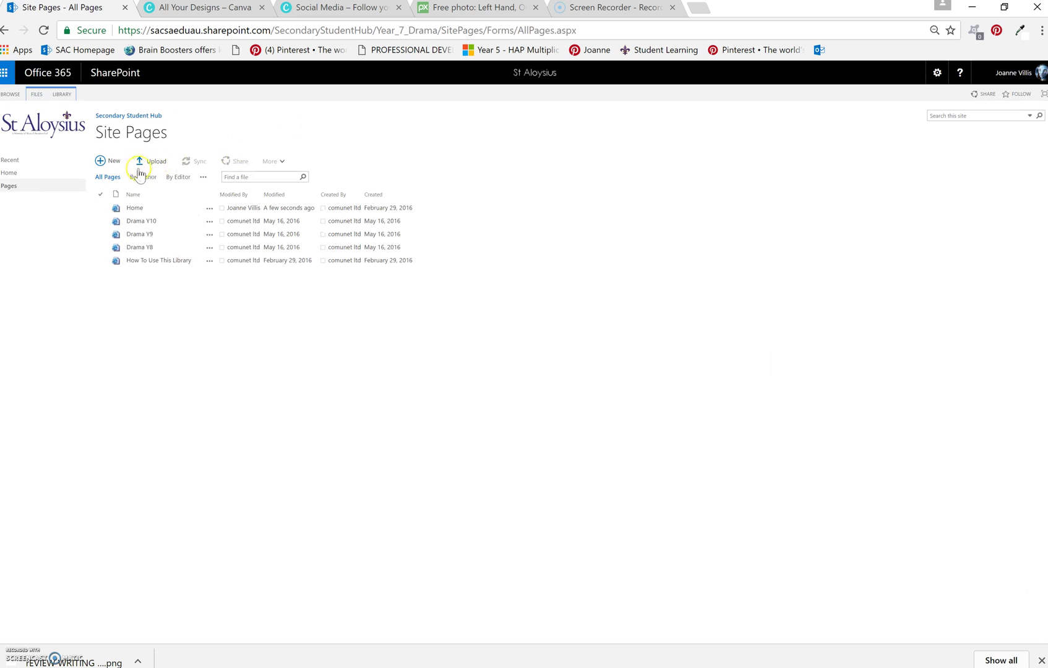
{"action": "left_click", "coordinate": [111, 164]}
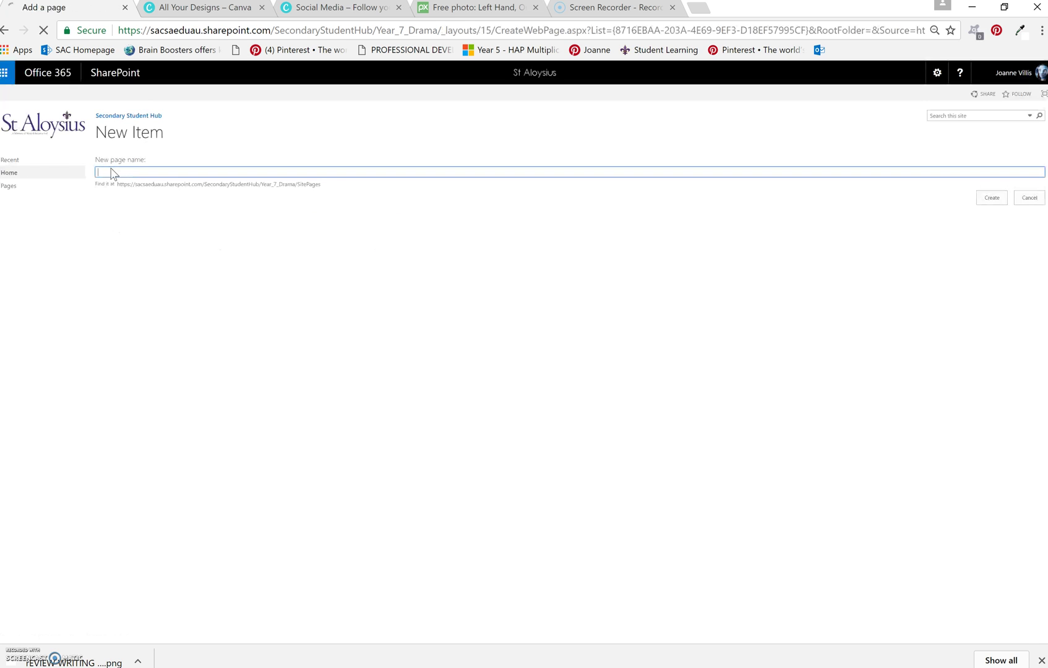
{"action": "type", "text": "dRAME"}
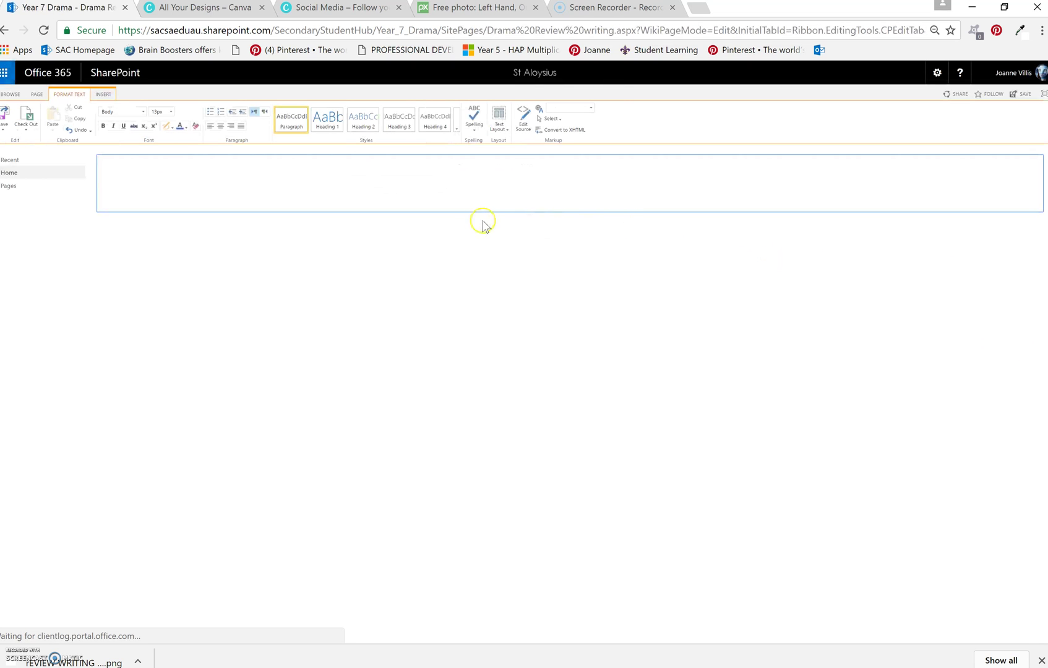
{"action": "left_click", "coordinate": [1027, 97]}
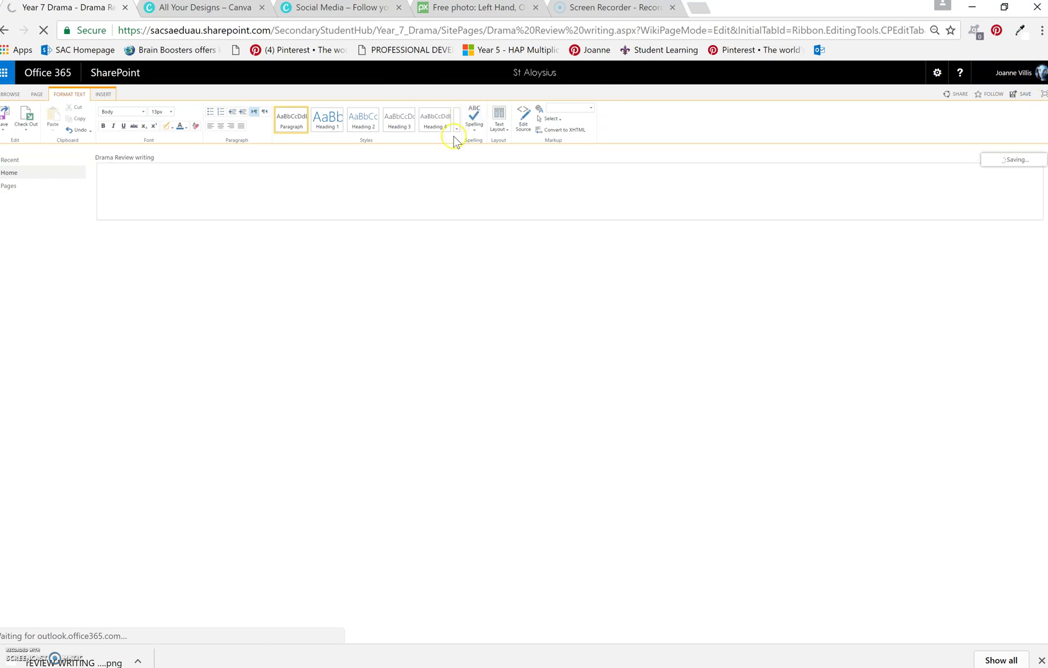
Copy the Drama Review writing page address and reopen the home page for editing
{"action": "right_click", "coordinate": [285, 31]}
{"action": "left_click", "coordinate": [314, 82]}
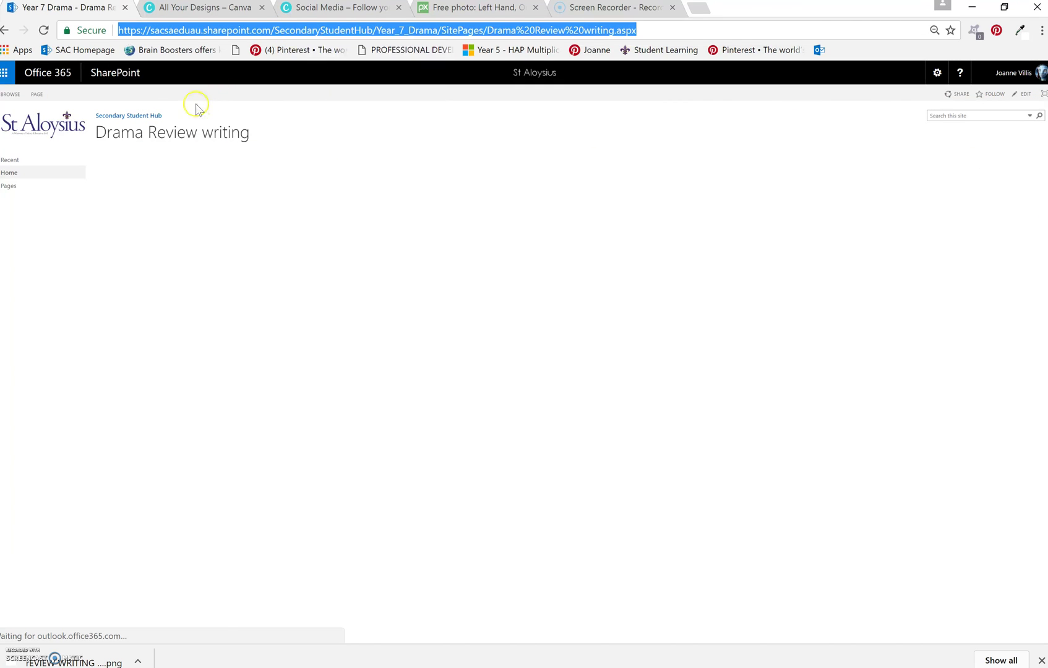
{"action": "left_click", "coordinate": [25, 172]}
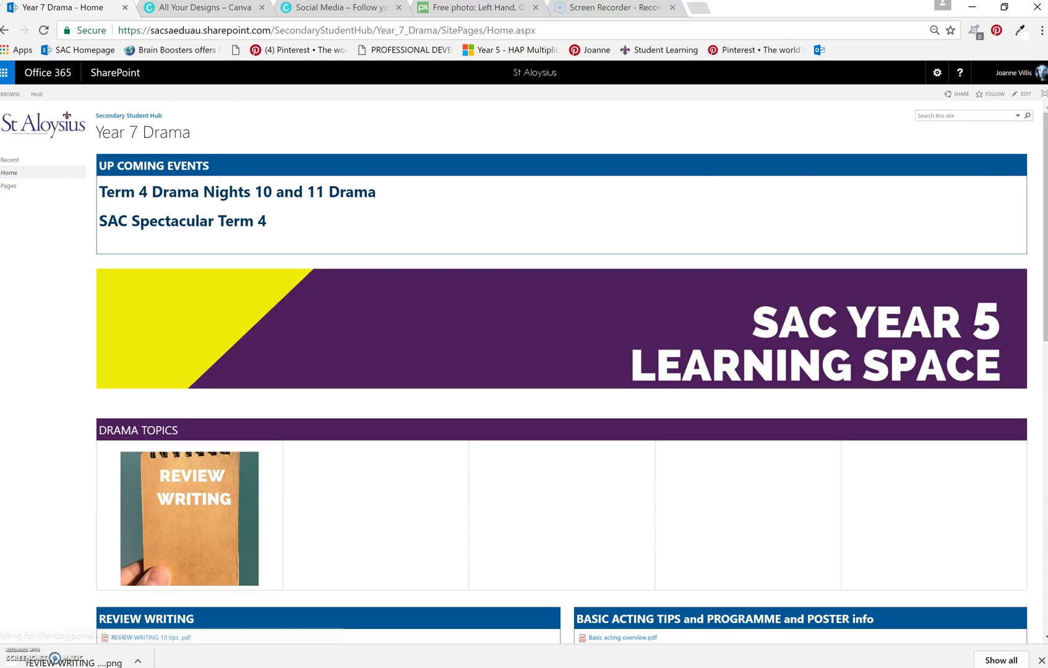
{"action": "left_click", "coordinate": [1024, 96]}
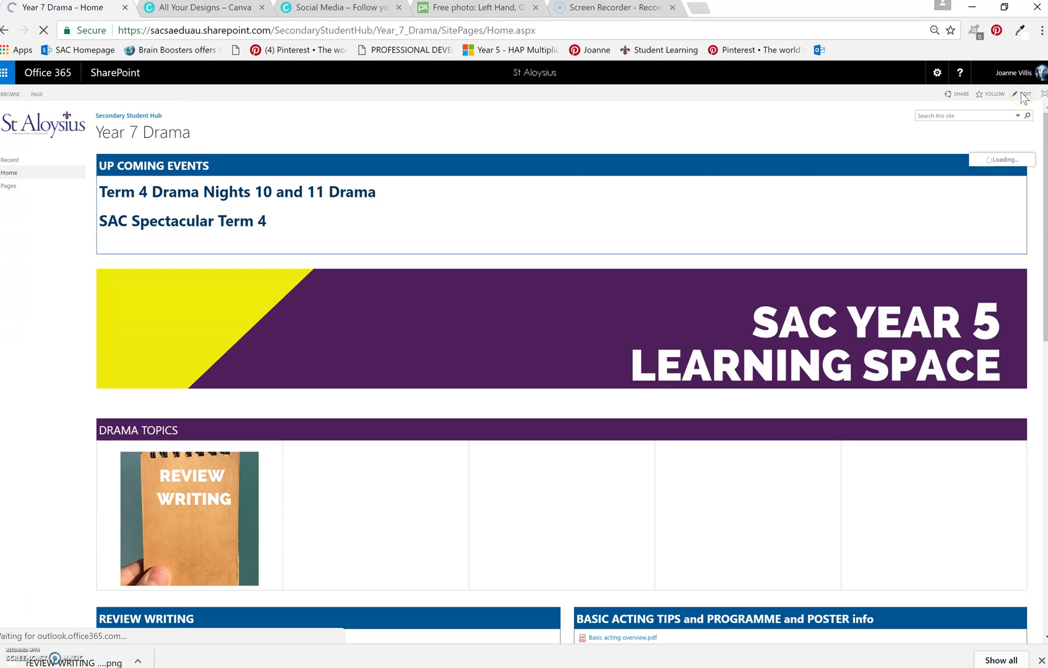
Hyperlink the REVIEW WRITING image to the copied page address and save the home page
{"action": "left_click", "coordinate": [224, 530]}
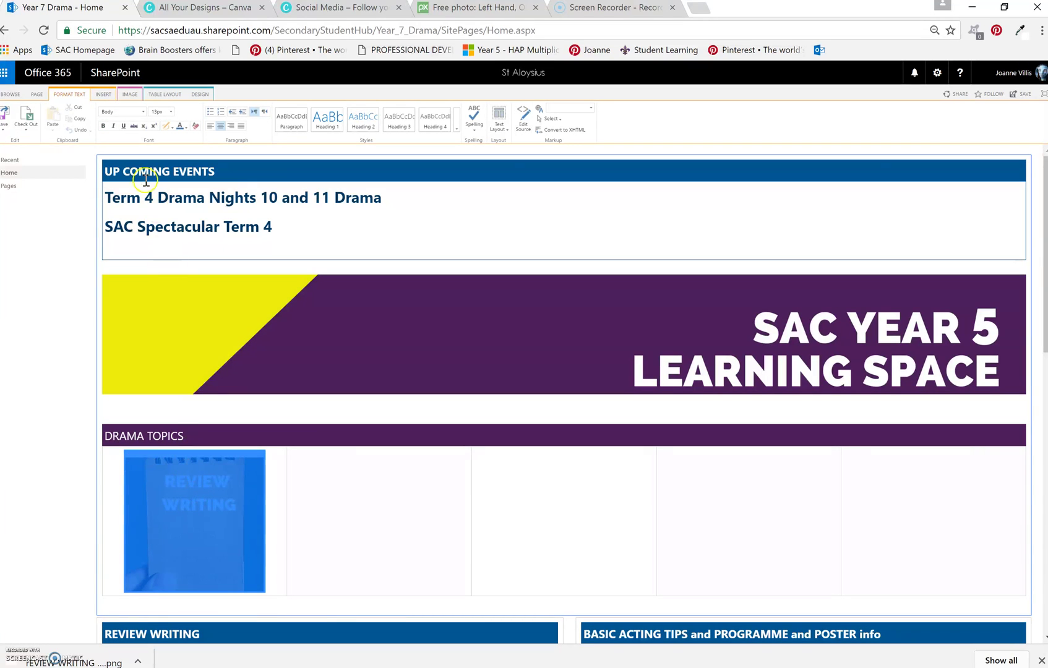
{"action": "left_click", "coordinate": [103, 95]}
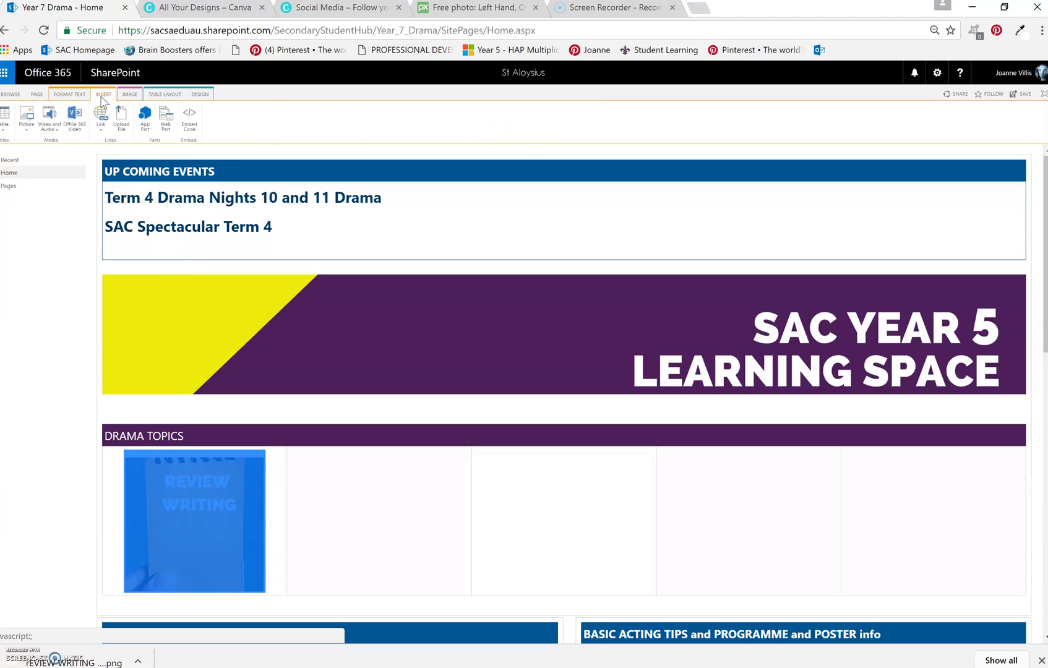
{"action": "left_click", "coordinate": [101, 123]}
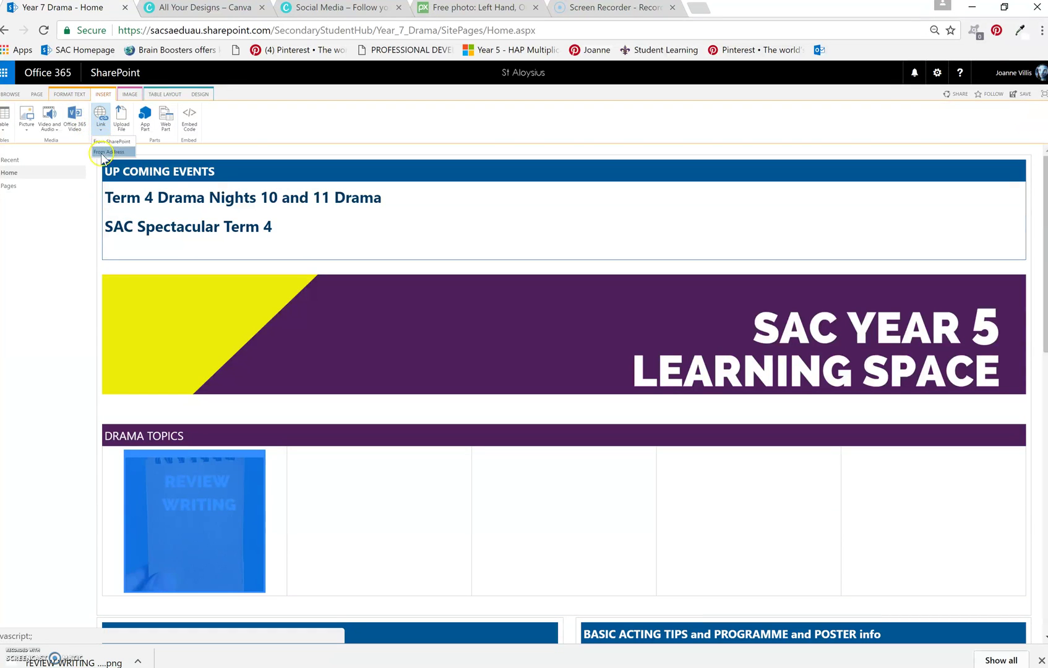
{"action": "left_click", "coordinate": [102, 153]}
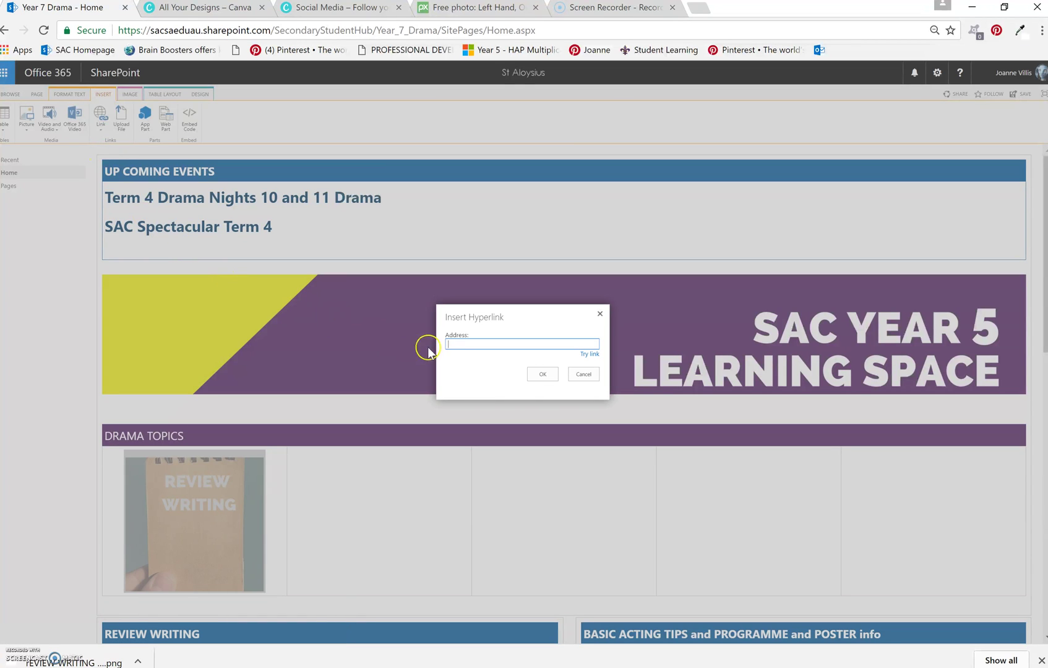
{"action": "key", "text": "ctrl+v"}
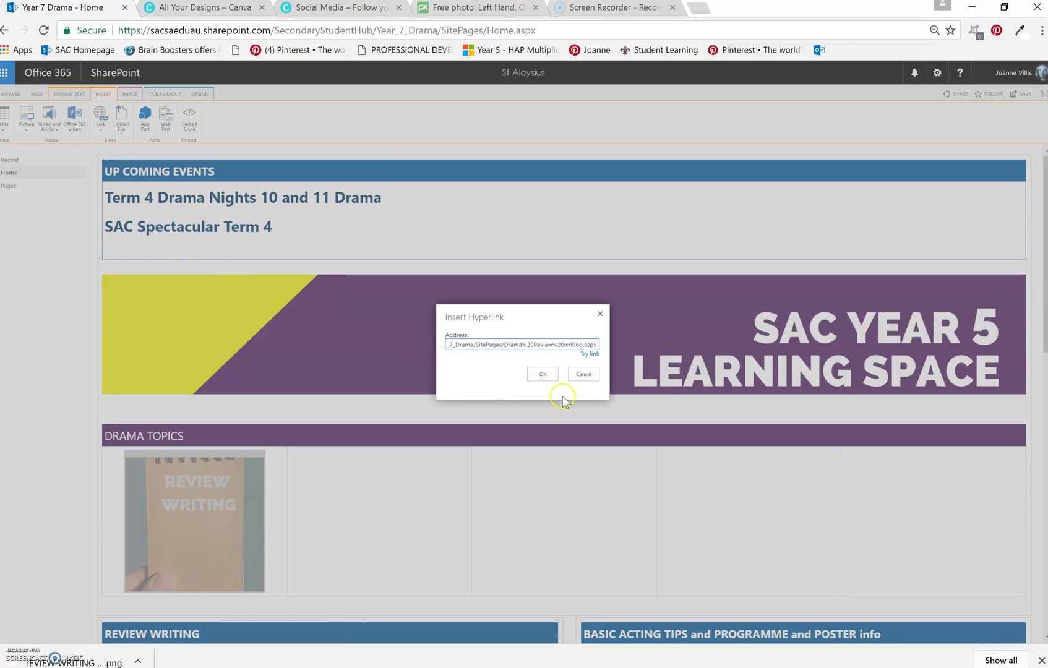
{"action": "left_click", "coordinate": [546, 379]}
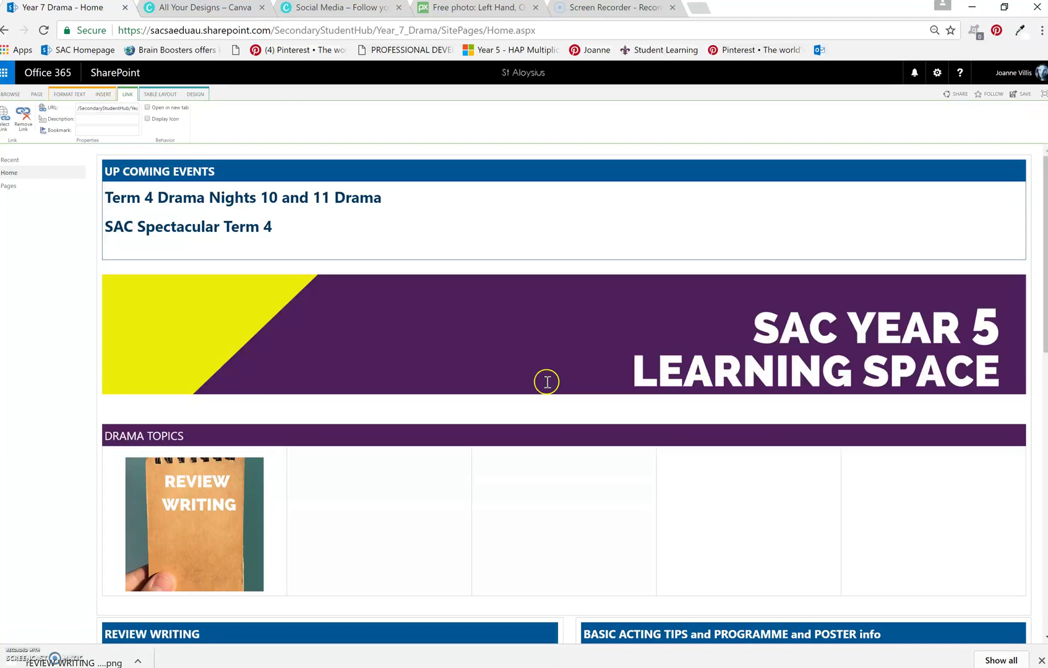
{"action": "left_click", "coordinate": [1014, 95]}
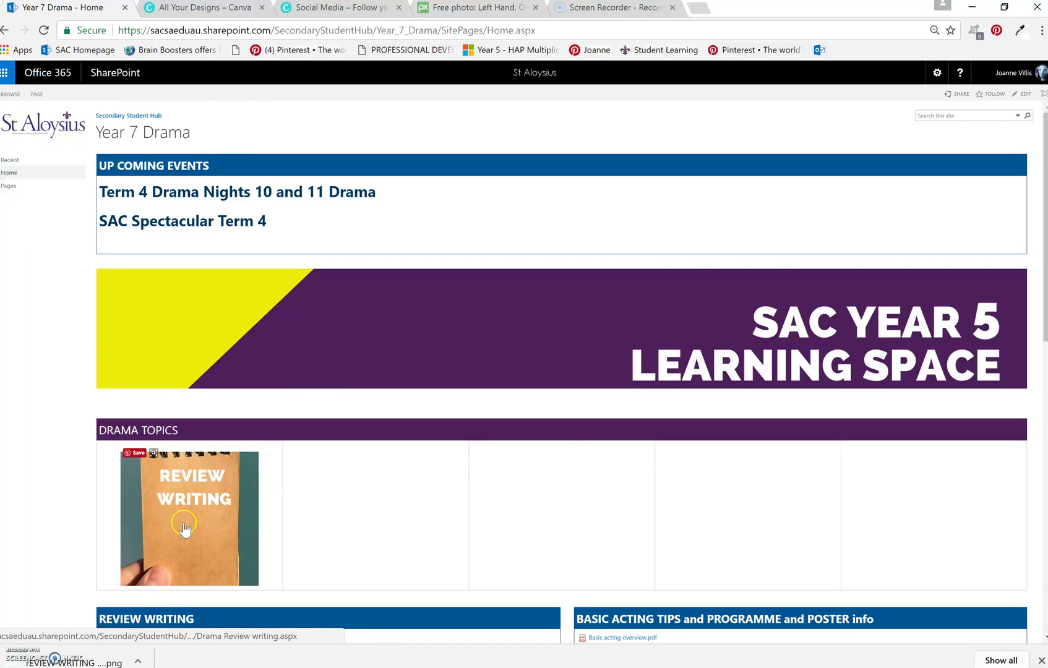
Test the REVIEW WRITING tile link, return home, and resume editing inside the DRAMA TOPICS table
{"action": "left_click", "coordinate": [184, 527]}
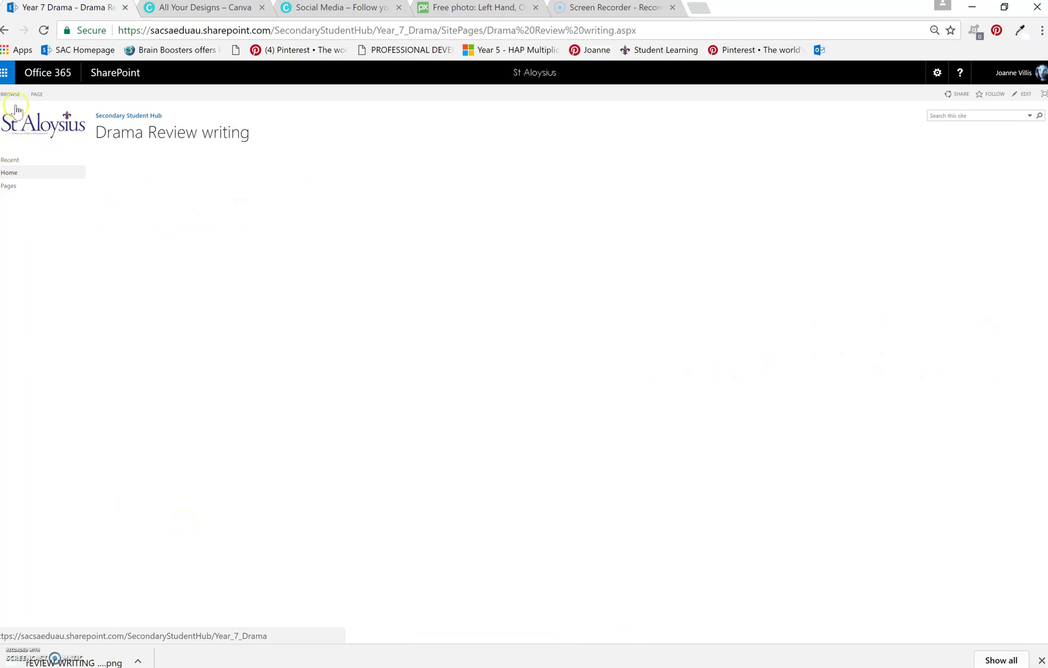
{"action": "left_click", "coordinate": [4, 30]}
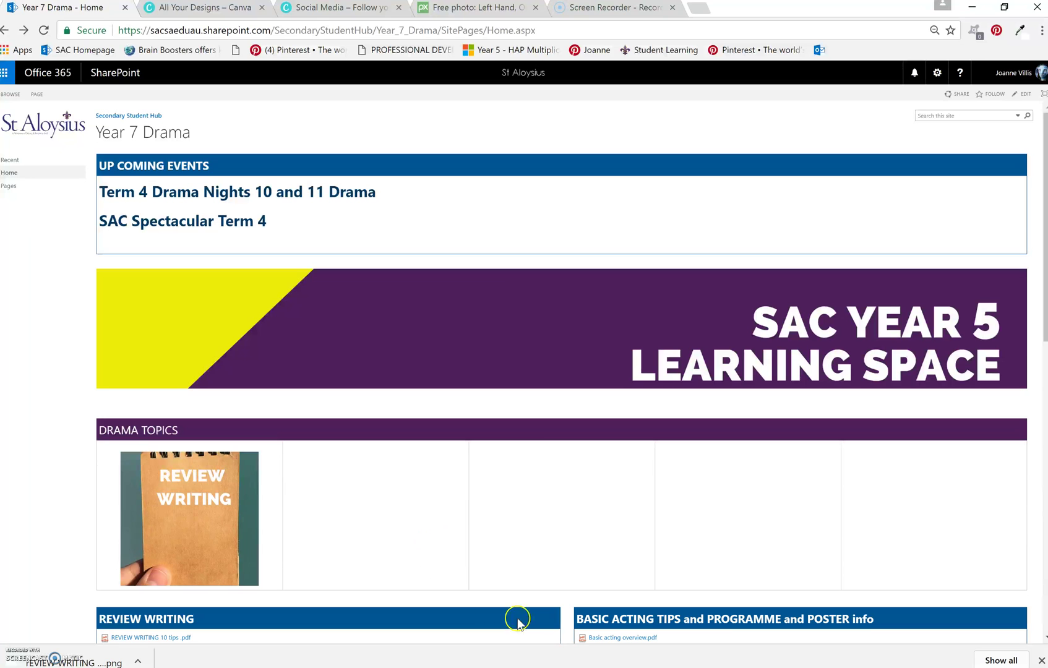
{"action": "left_click", "coordinate": [1027, 95]}
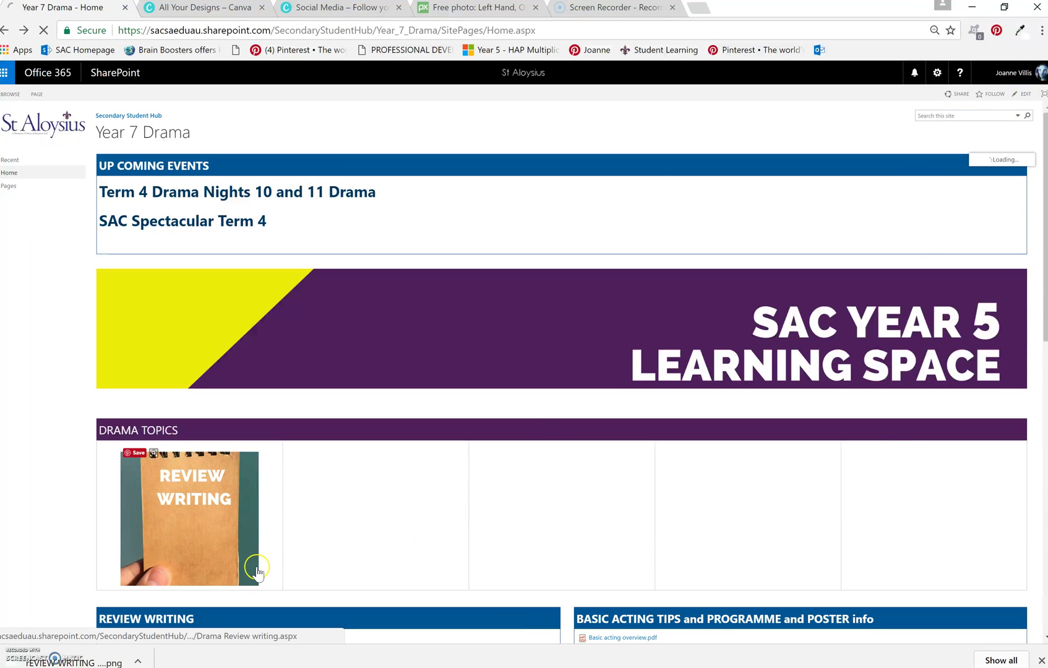
{"action": "left_click", "coordinate": [269, 507]}
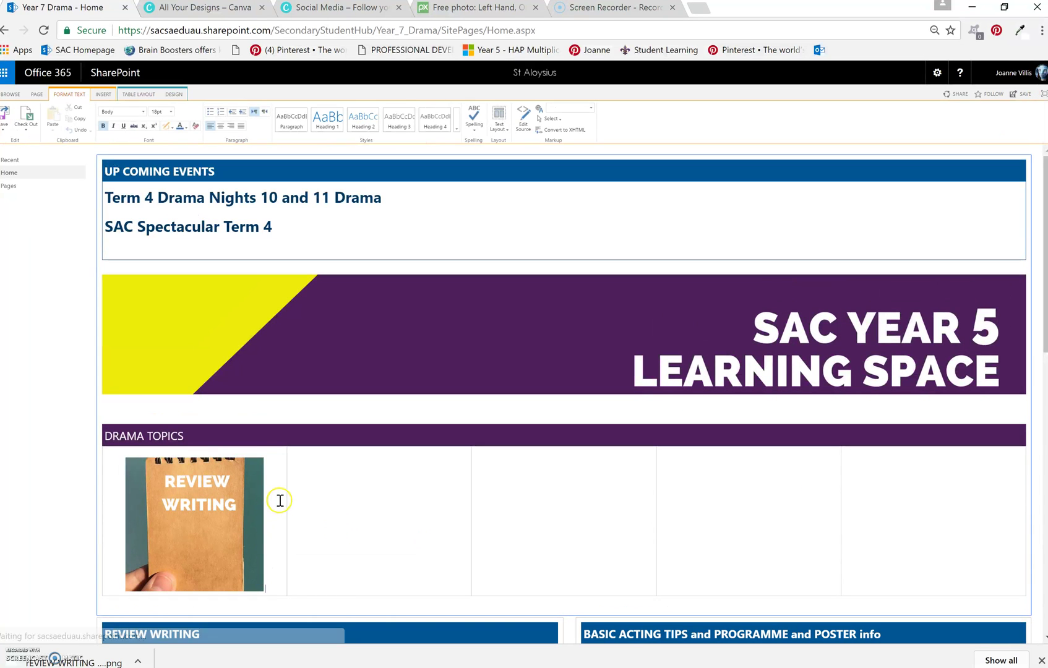
Apply Table Style 1 - Clear to the DRAMA TOPICS table to remove its borders
{"action": "left_click", "coordinate": [173, 94]}
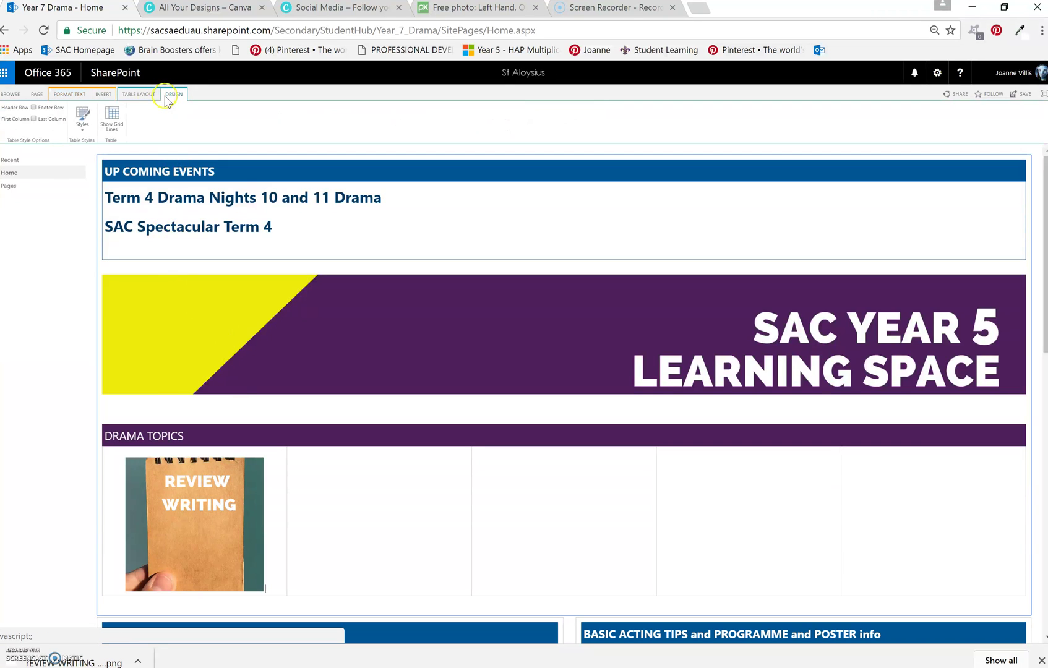
{"action": "left_click", "coordinate": [81, 116]}
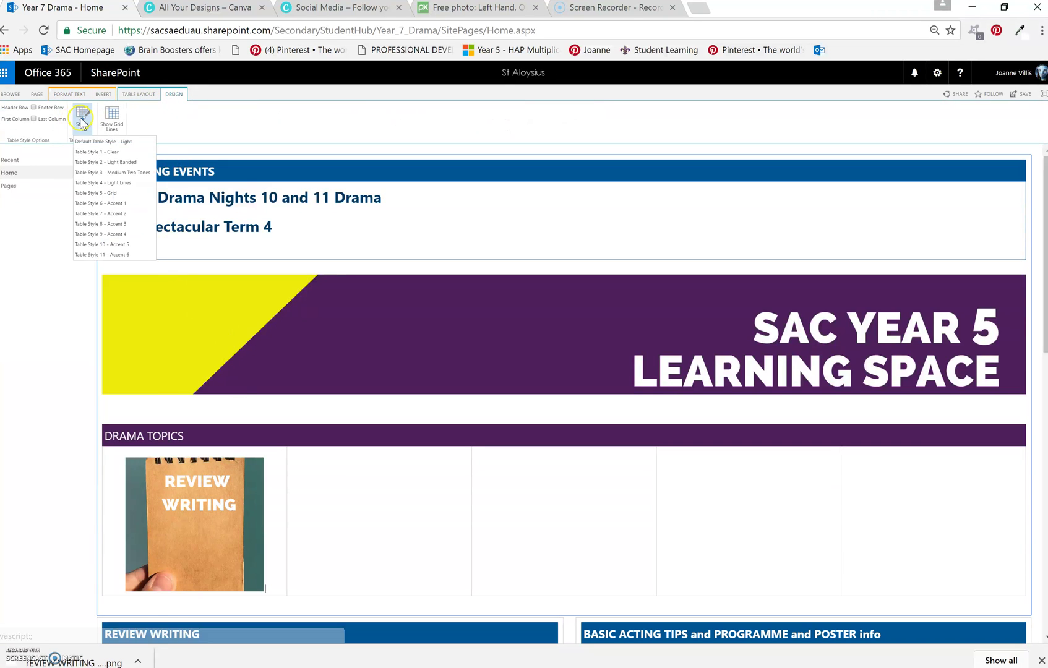
{"action": "left_click", "coordinate": [80, 152]}
Save the Year 7 Drama home page and scroll down to review it
{"action": "left_click", "coordinate": [1022, 96]}
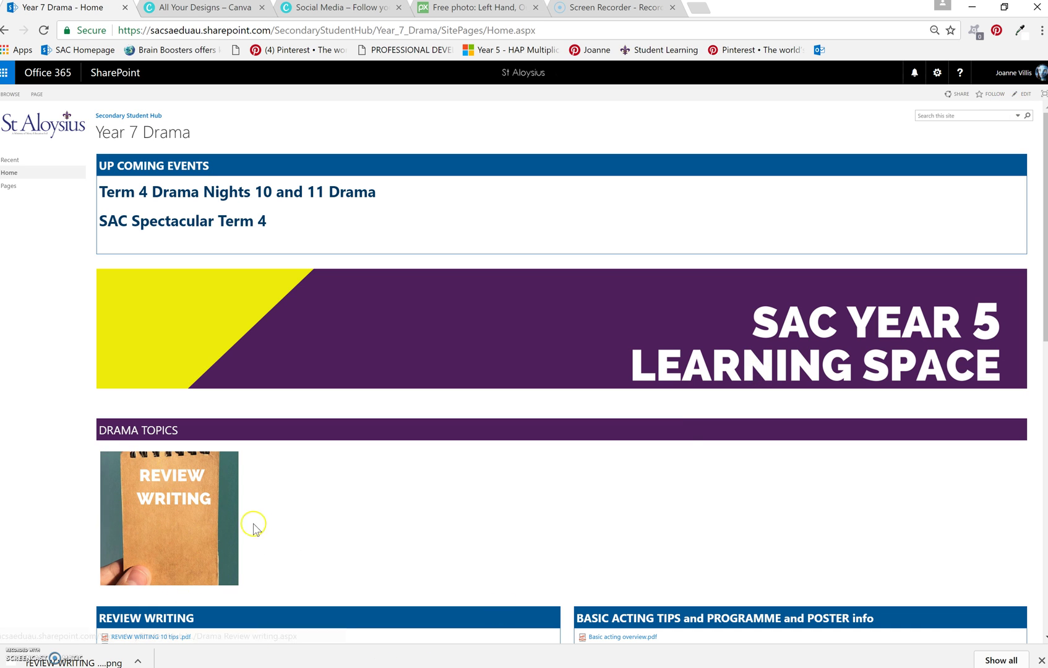
{"action": "scroll", "coordinate": [385, 570], "scroll_direction": "down", "scroll_amount": 1}
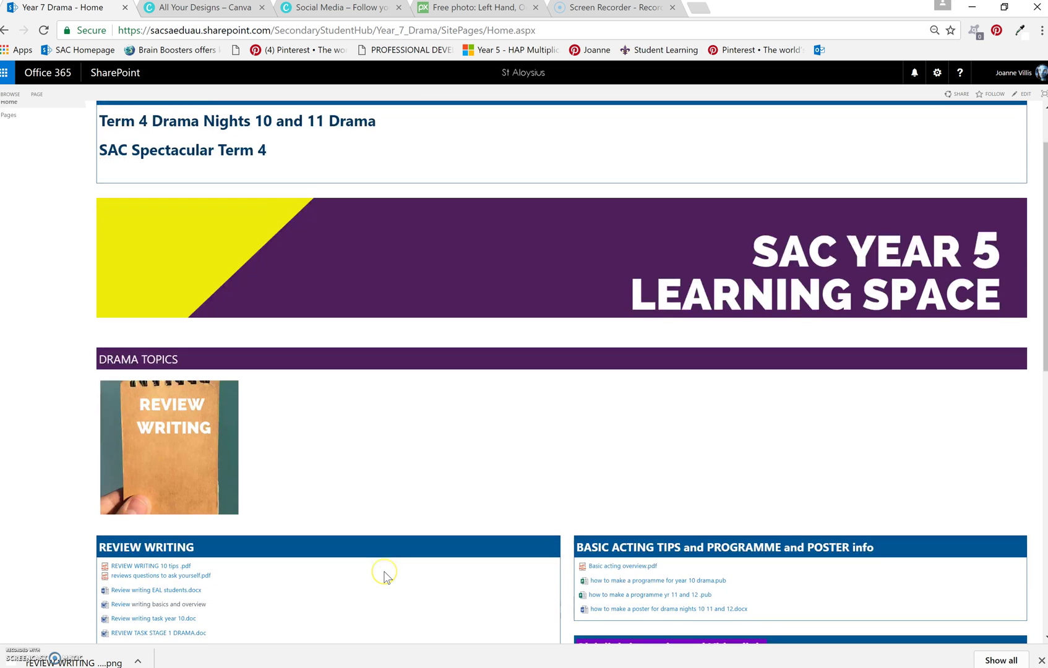
{"action": "scroll", "coordinate": [385, 576], "scroll_direction": "down", "scroll_amount": 1}
{"action": "scroll", "coordinate": [381, 582], "scroll_direction": "down", "scroll_amount": 1}
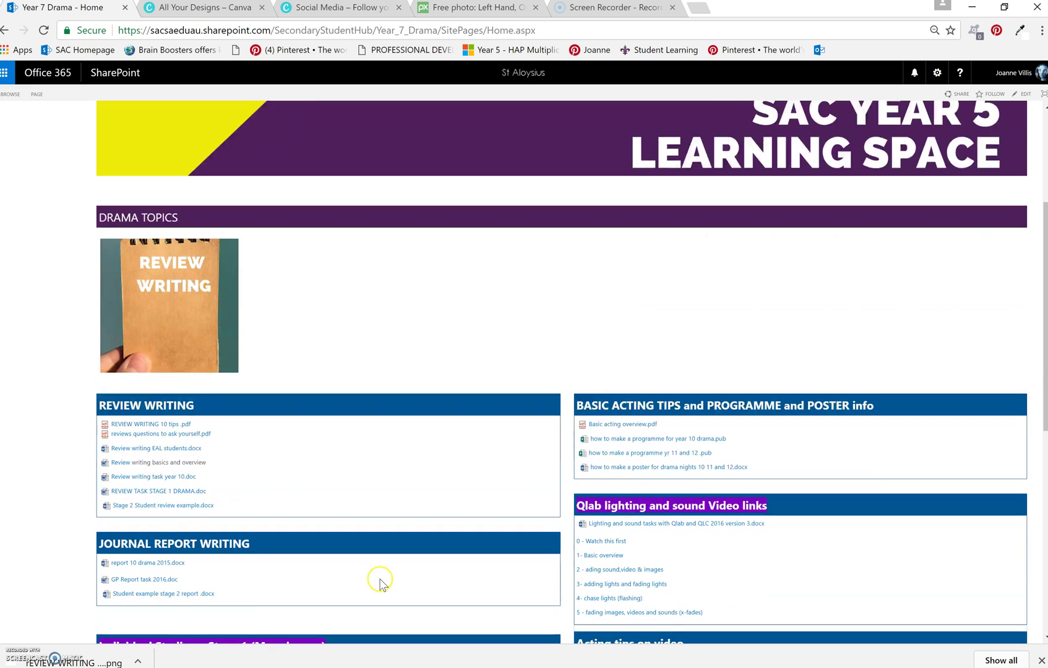
{"action": "scroll", "coordinate": [381, 583], "scroll_direction": "down", "scroll_amount": 1}
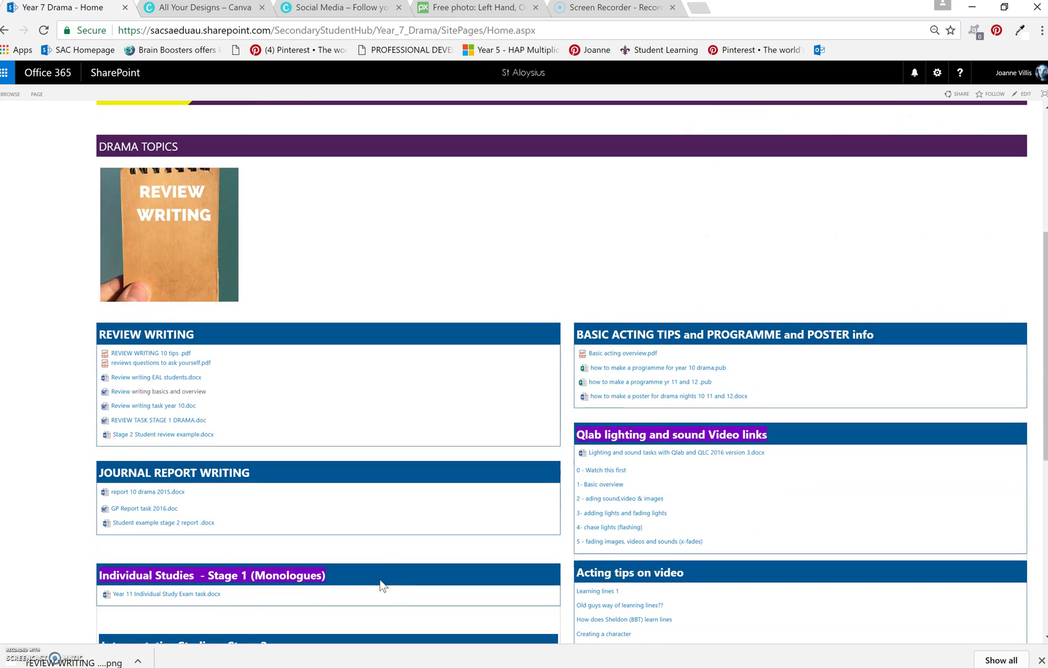